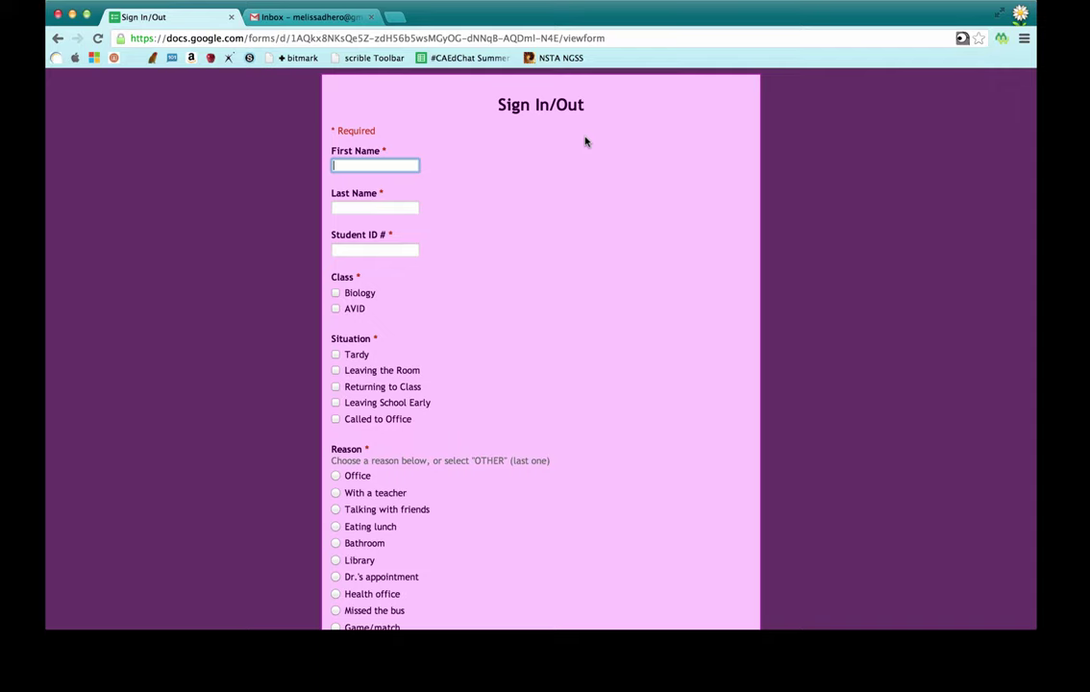
Step: Enter the student's first name, last name and student ID in the form
text(Sally)
key(Tab)
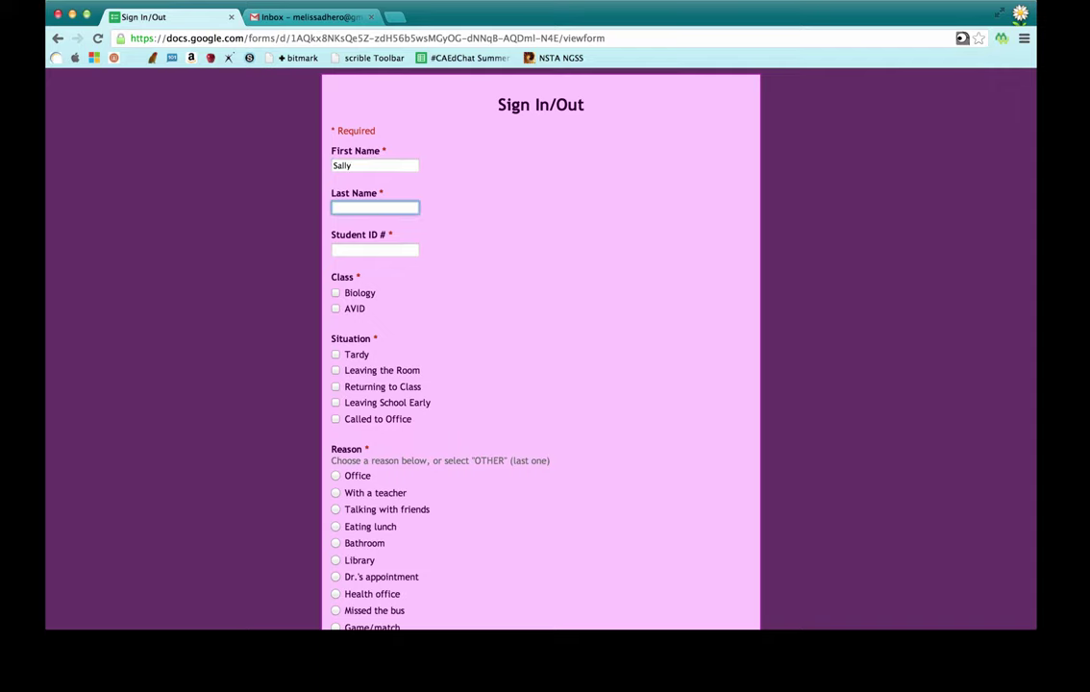
text(Smith)
key(Tab)
text(111111)
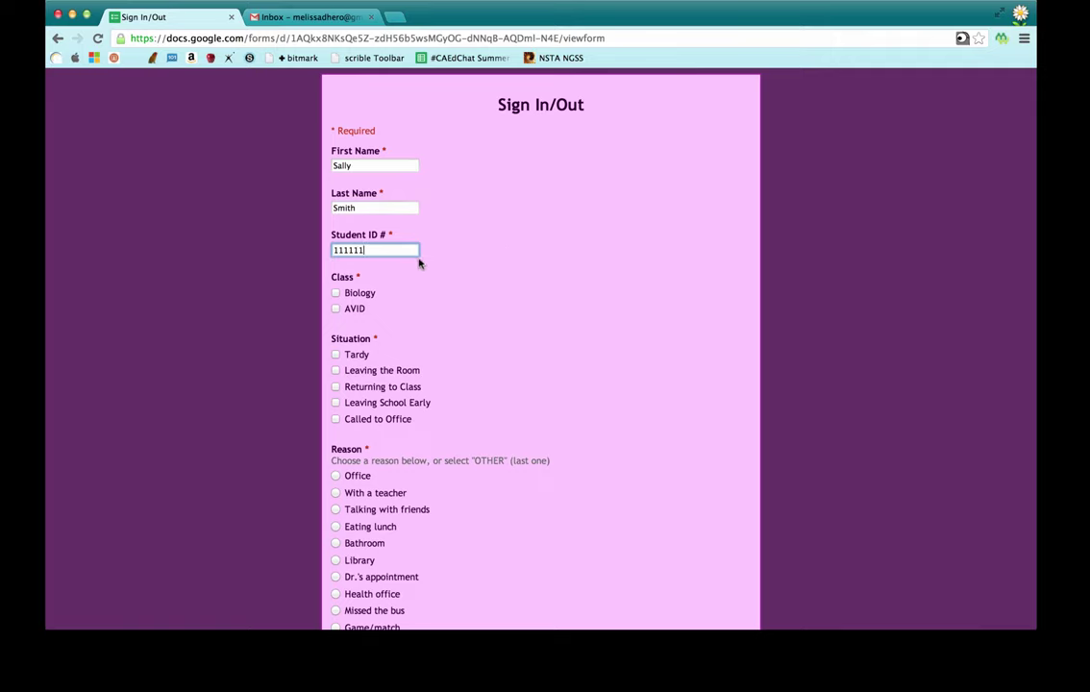
Step: Tick Biology and Tardy, choose 'Talking with friends' as the reason, and submit
click(335, 294)
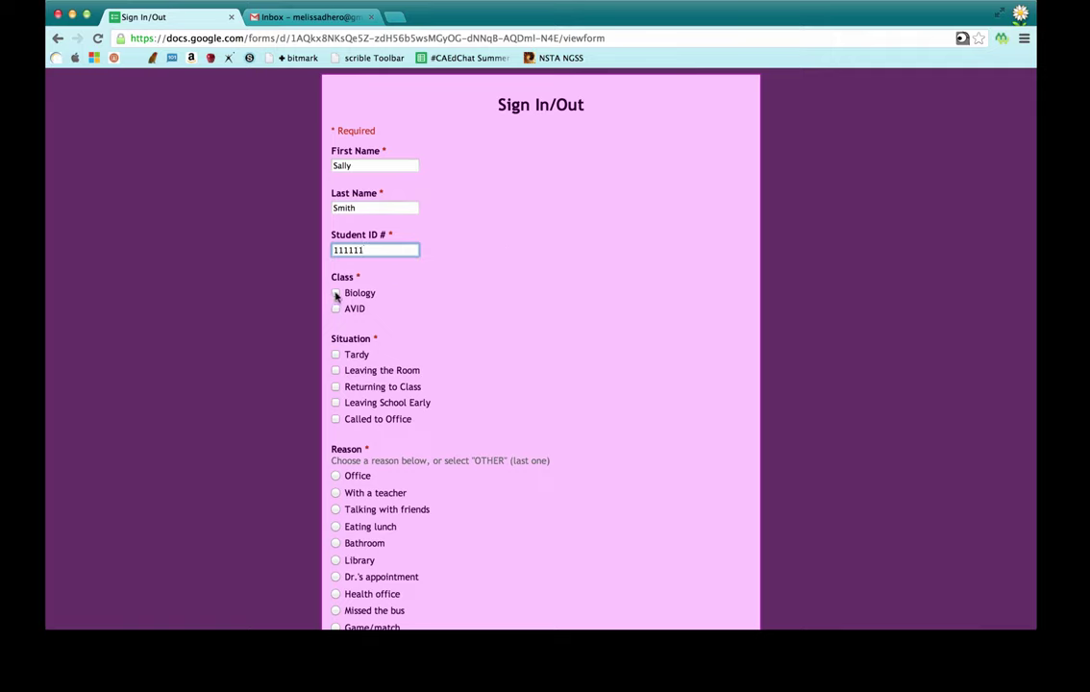
click(335, 355)
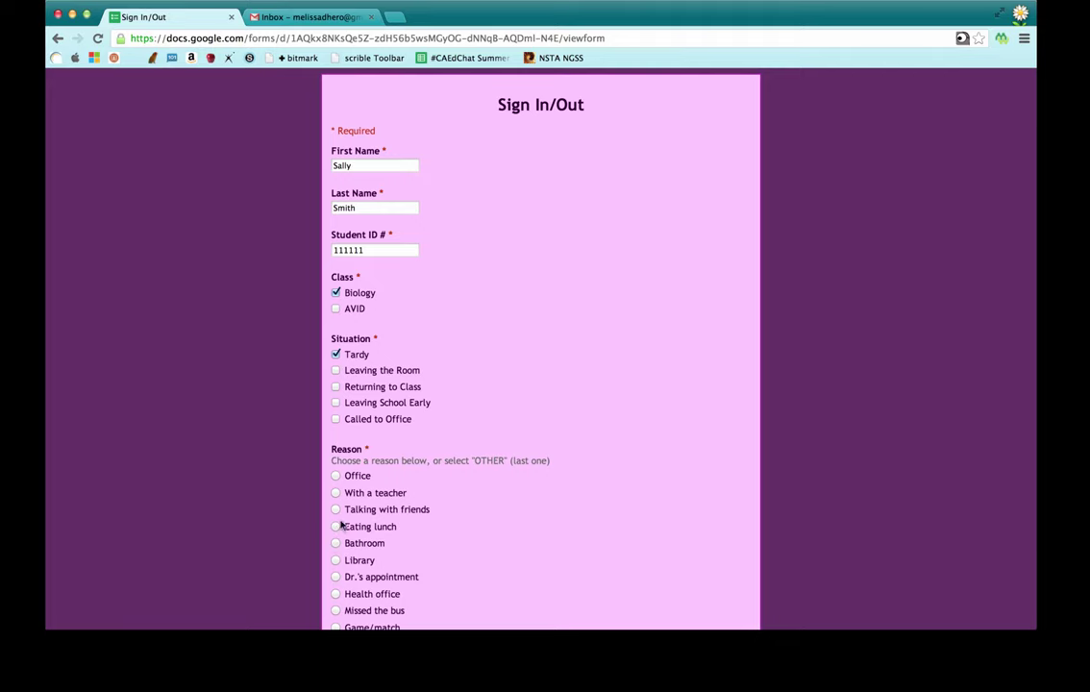
click(335, 510)
scroll(526, 487, down, 3)
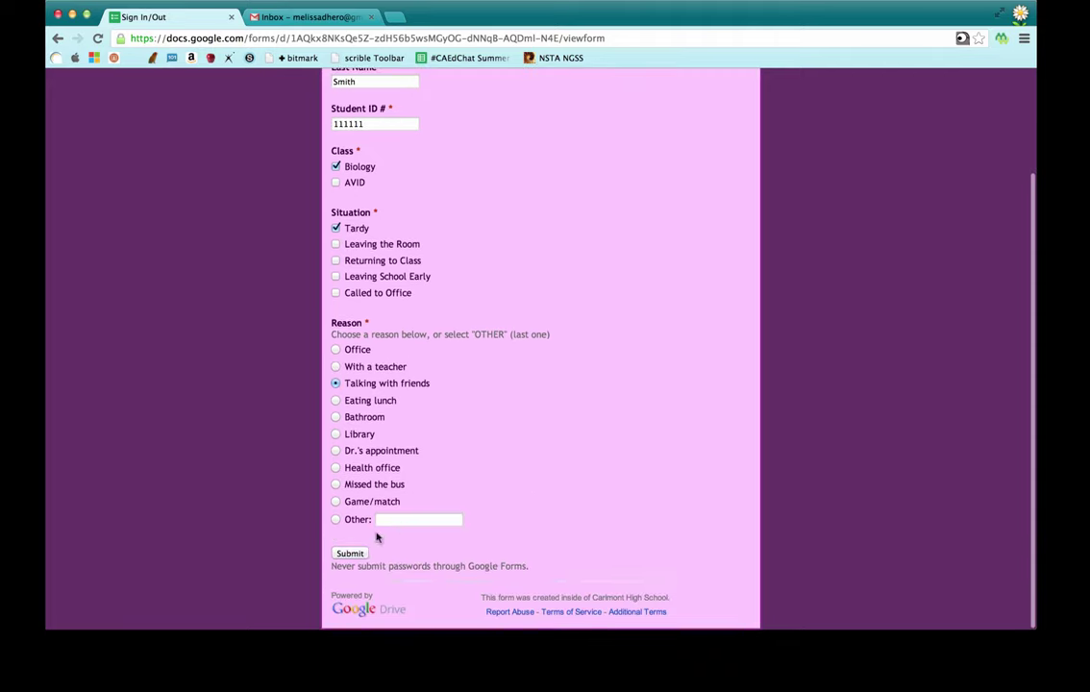
click(352, 552)
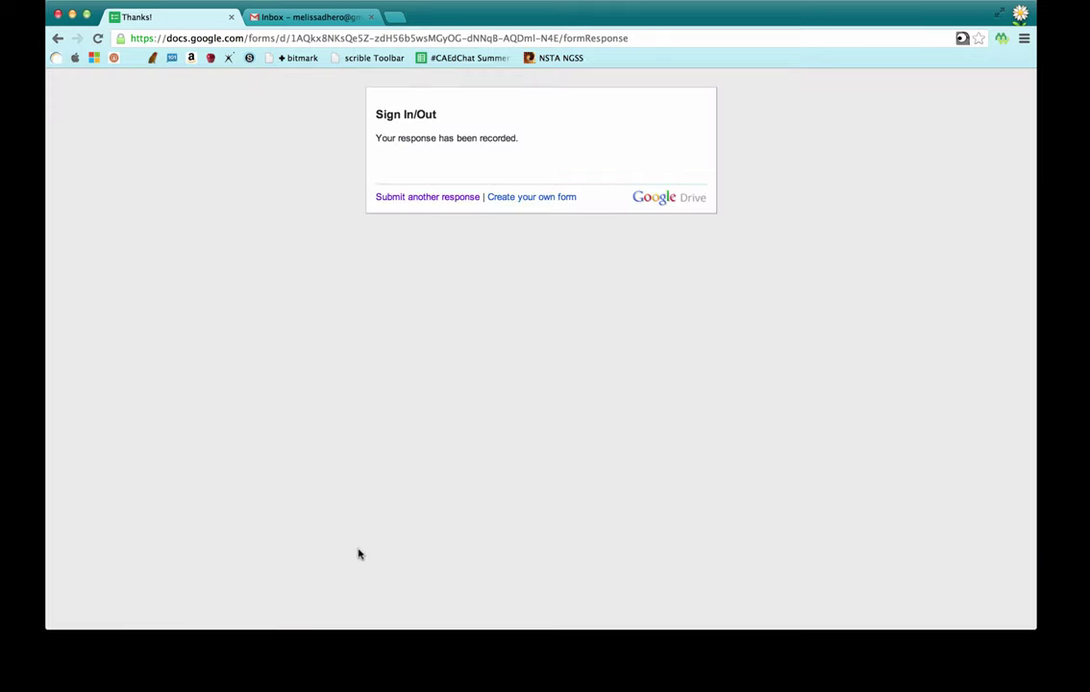
scroll(360, 554, down, 2)
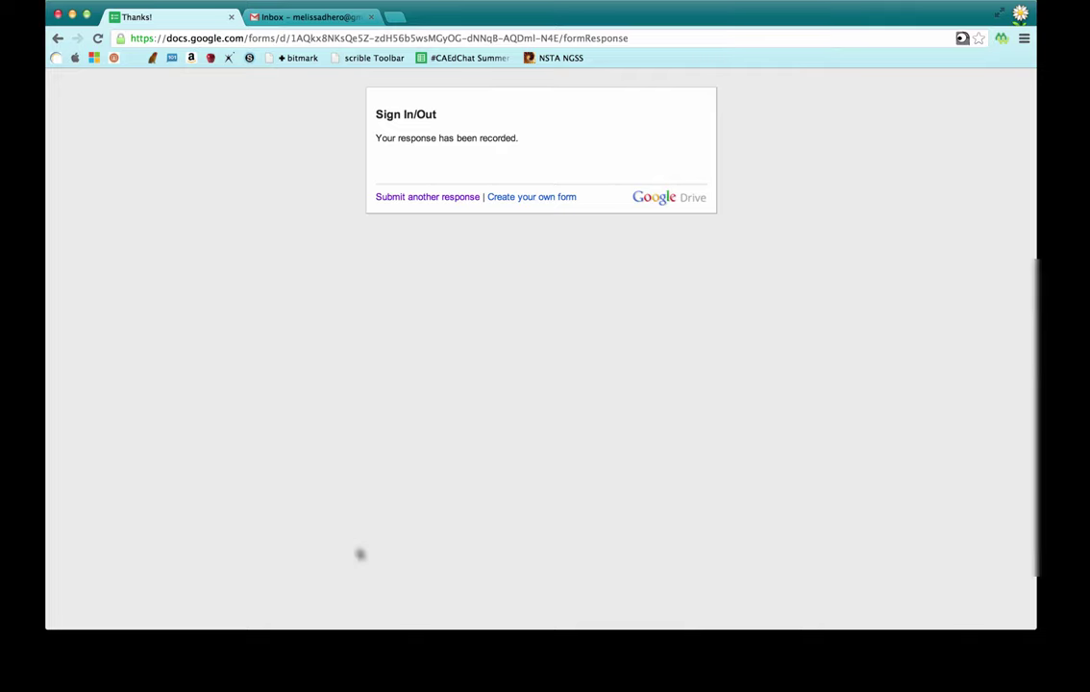
Step: Open the new 'was tardy to Biology today' notification email in the Gmail inbox
click(317, 19)
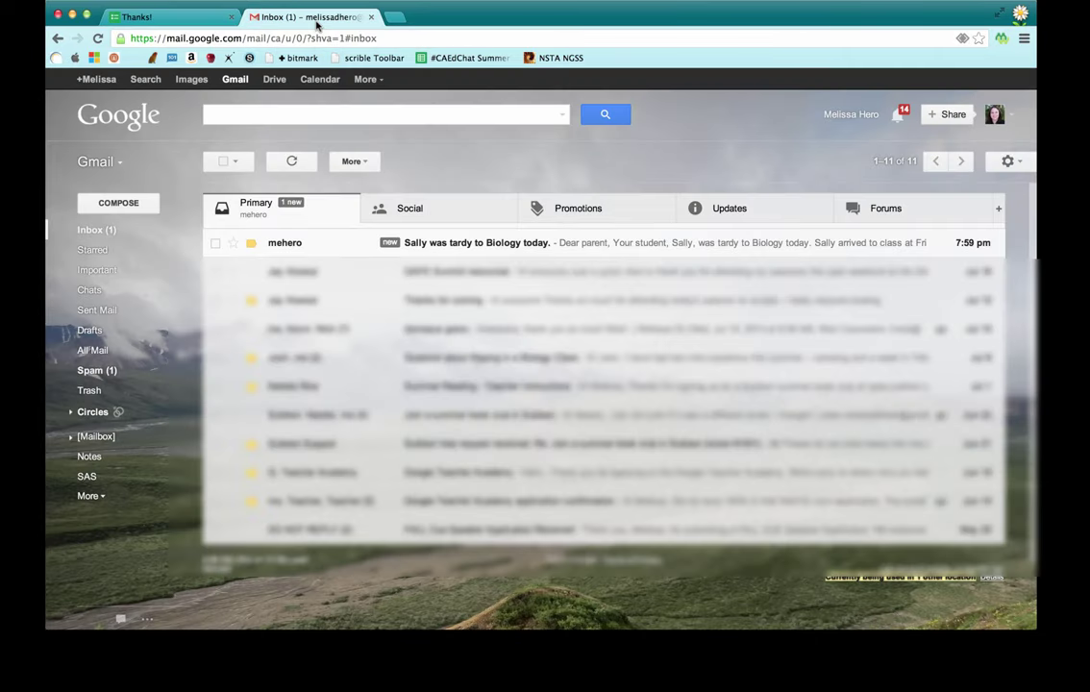
click(462, 246)
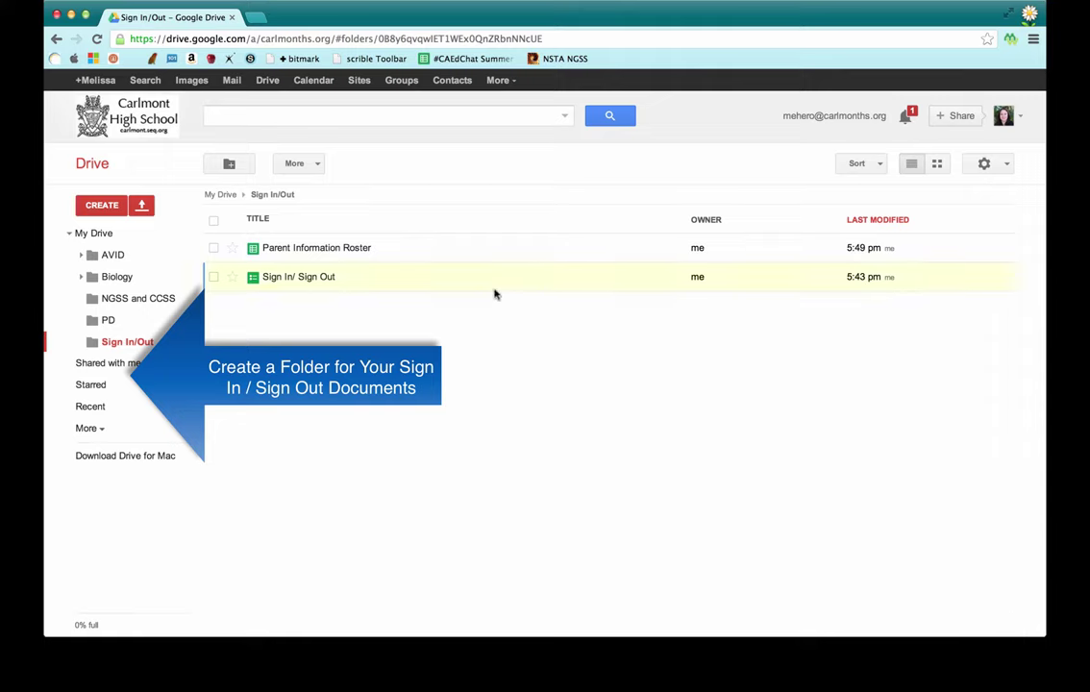
Step: Review the CREATE menu's item types, then open the Sign In/ Sign Out form in the Sign In/Out folder
click(114, 211)
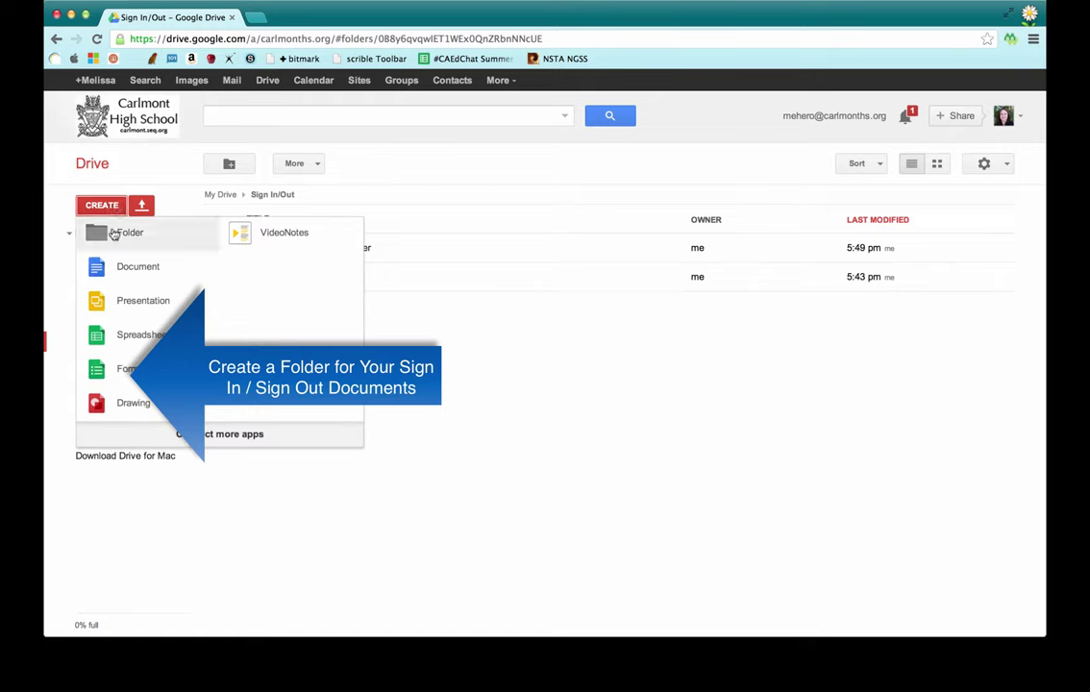
click(149, 242)
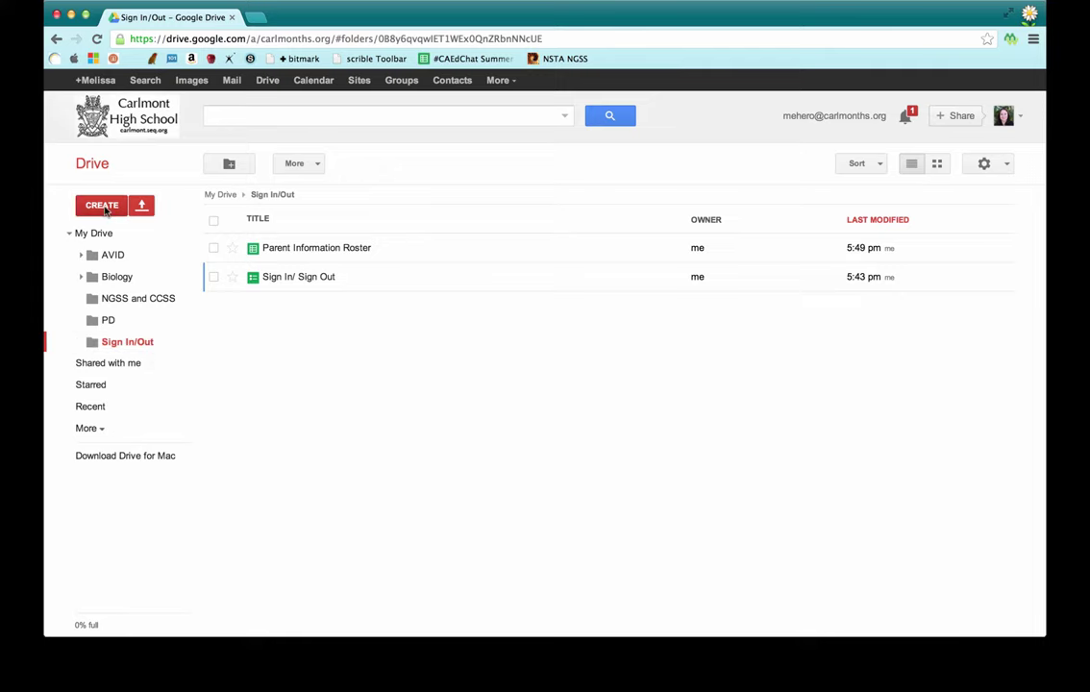
click(105, 209)
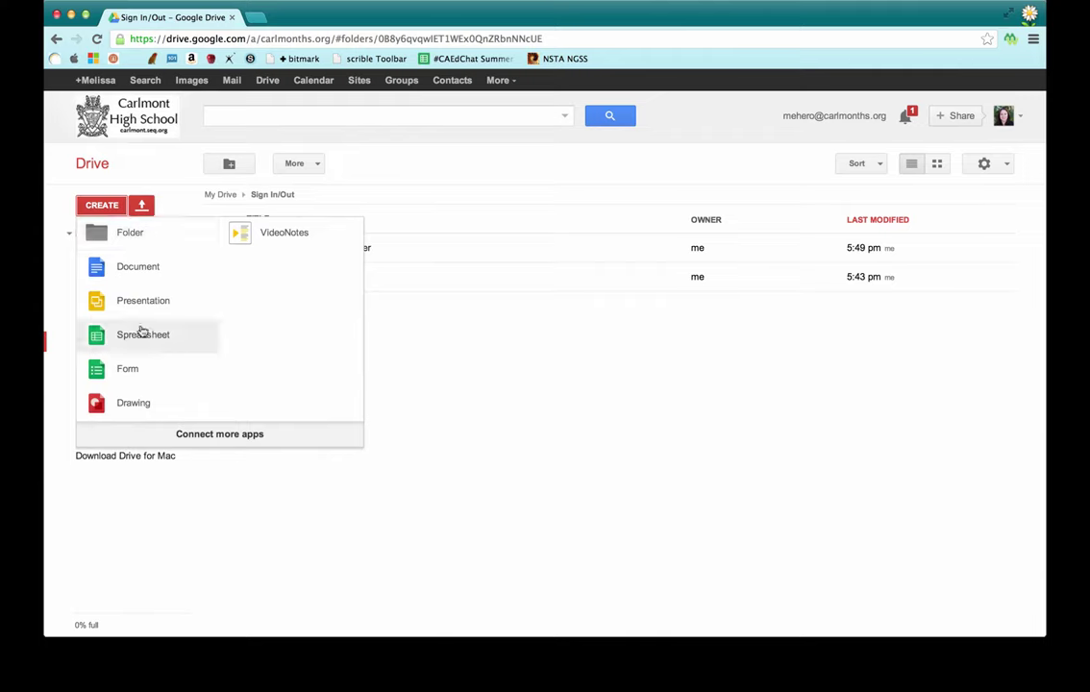
click(452, 402)
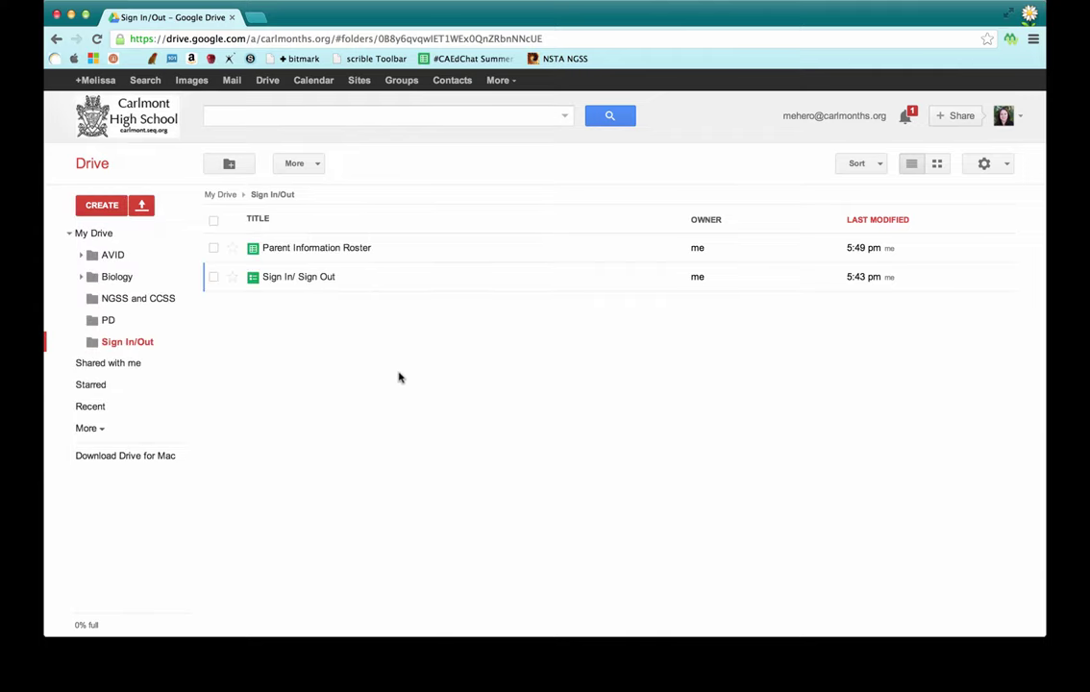
click(309, 283)
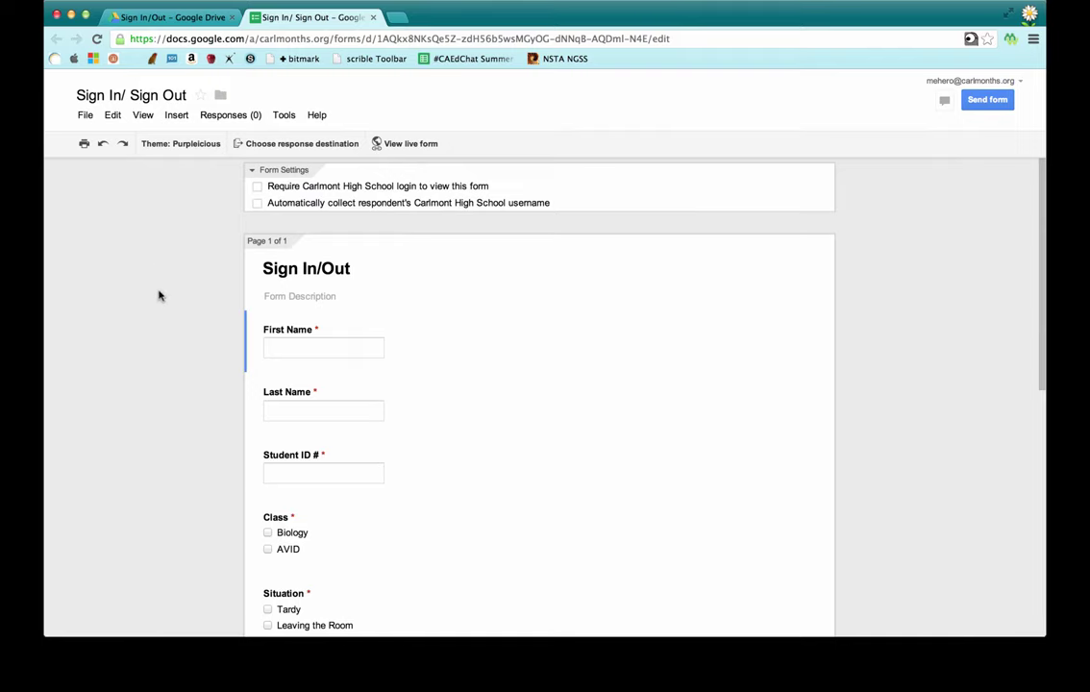
Step: Scroll down to the First Name question and open it for editing
scroll(159, 296, down, 2)
scroll(160, 295, down, 2)
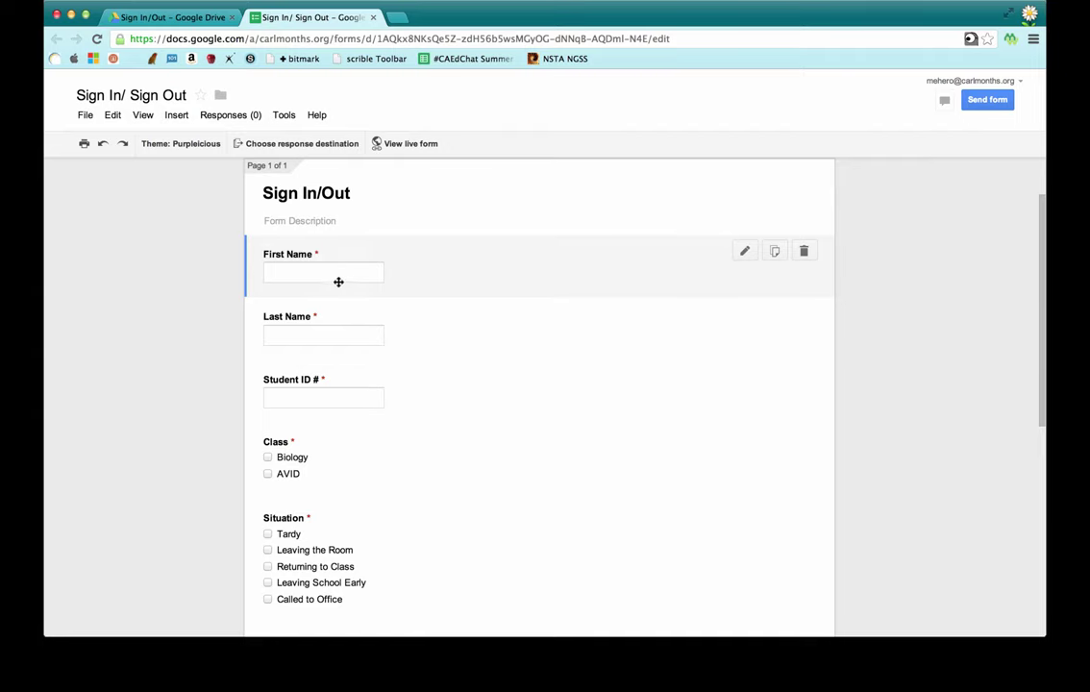
click(745, 252)
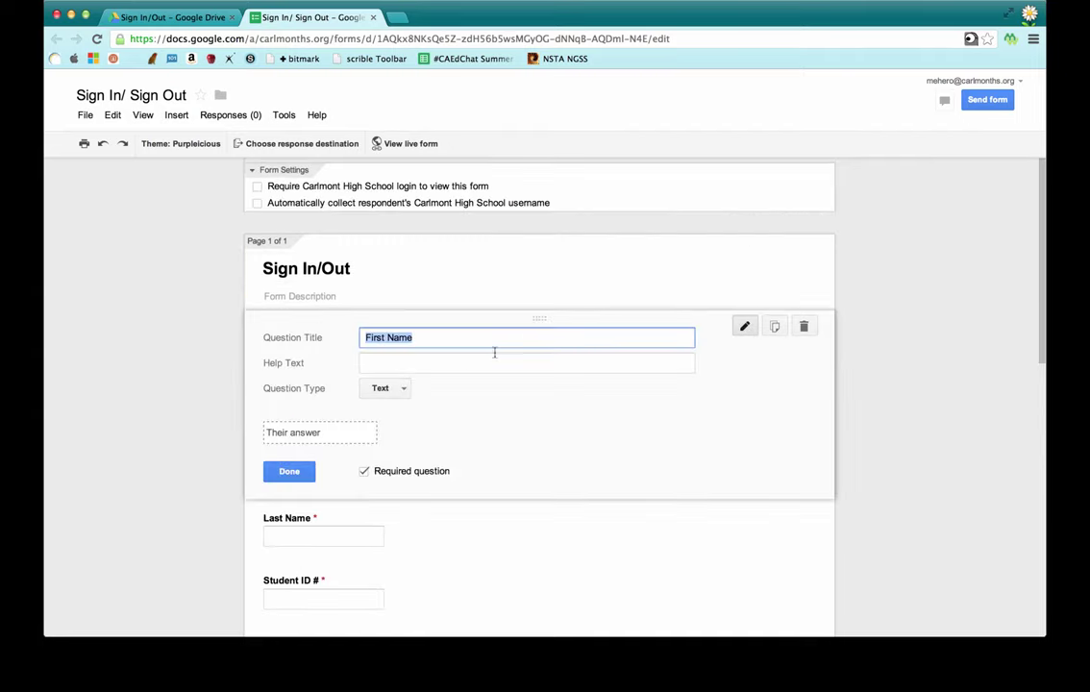
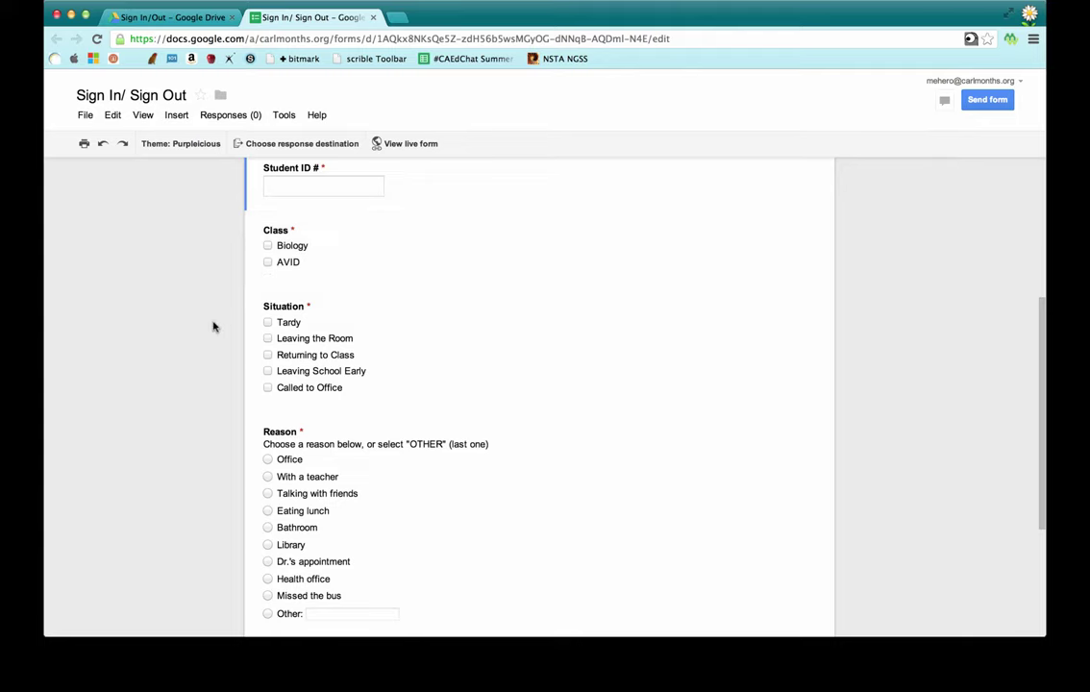
scroll(214, 327, down, 3)
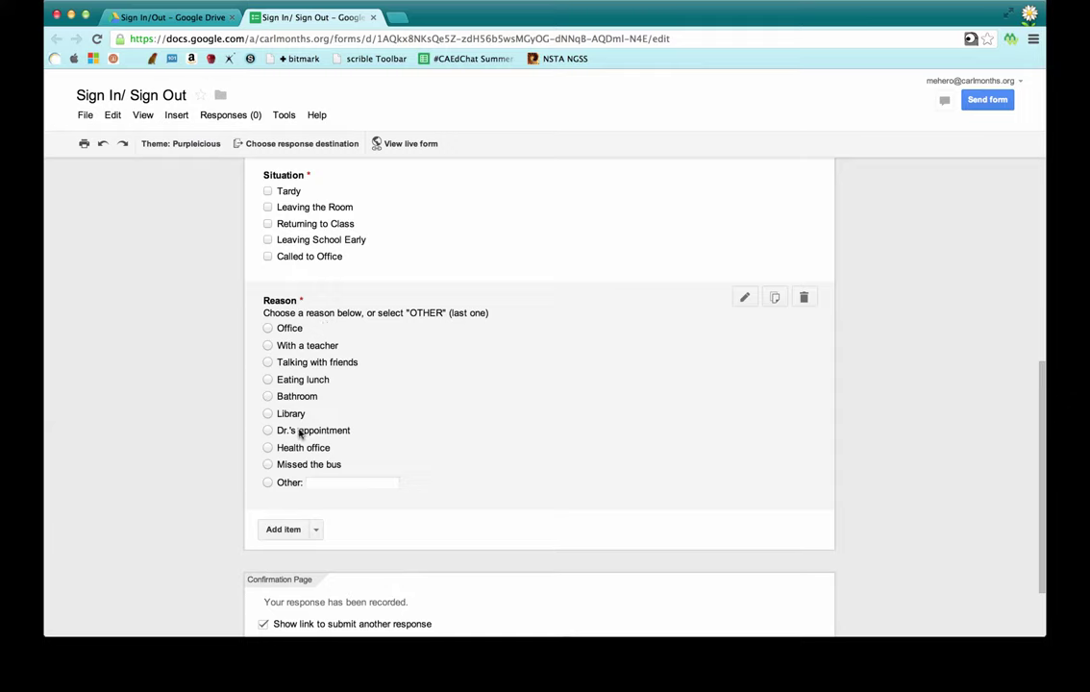
scroll(299, 434, down, 3)
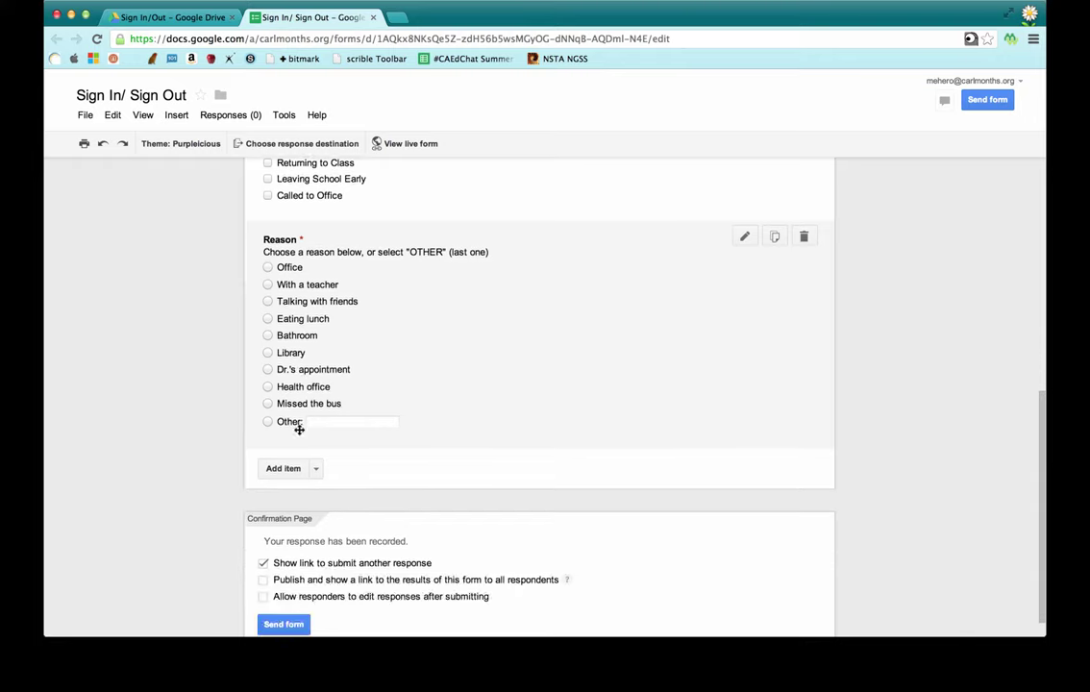
scroll(299, 434, up, 2)
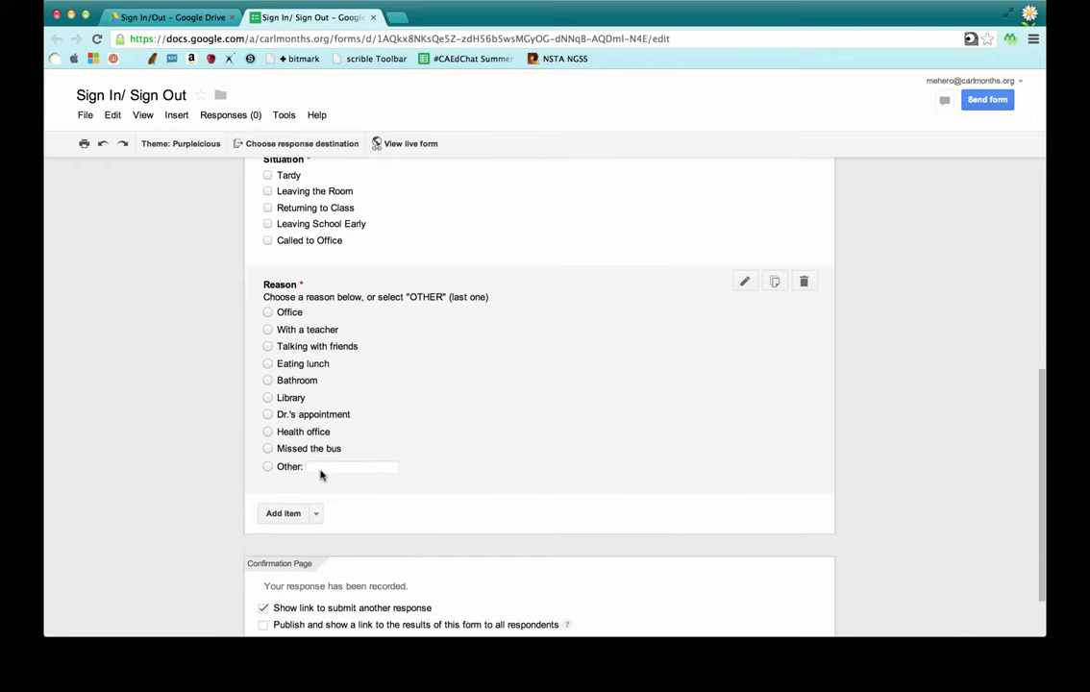
scroll(322, 475, down, 2)
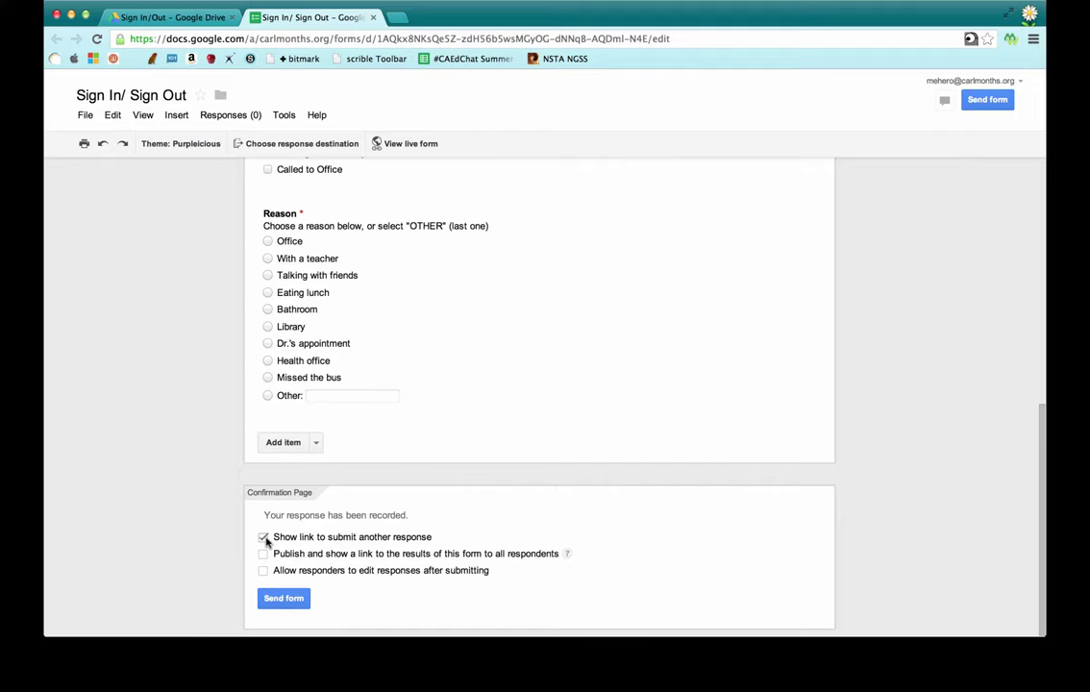
scroll(266, 542, up, 15)
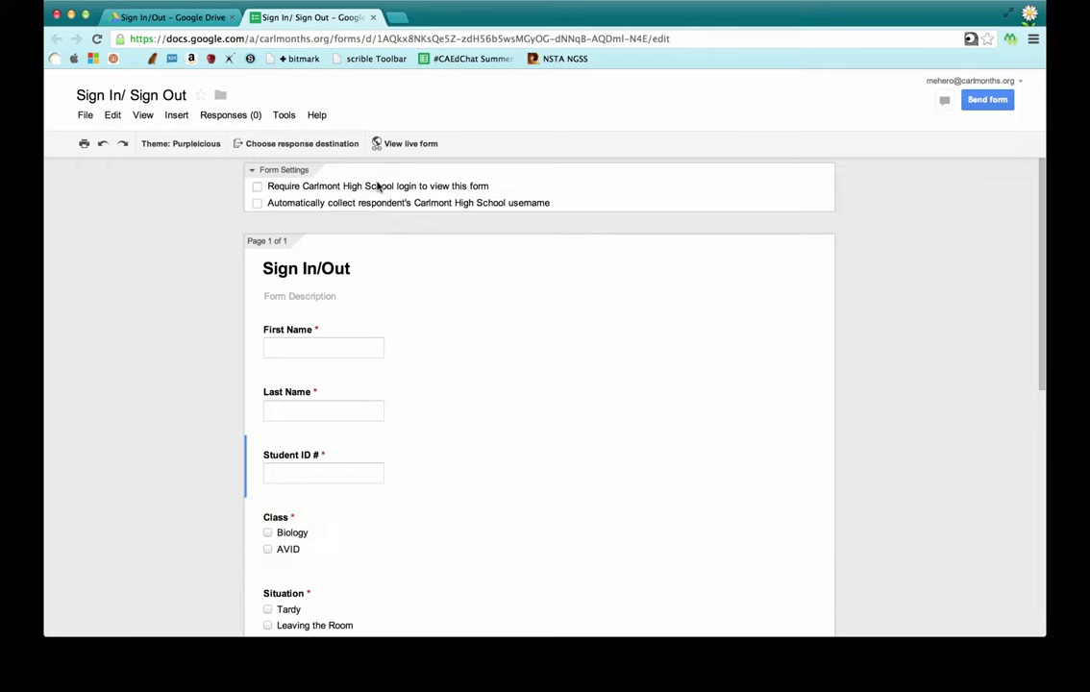
Step: Link the form to a new 'Sign In/ Sign Out (Responses)' spreadsheet and return to the Sign In/Out Drive folder
click(323, 146)
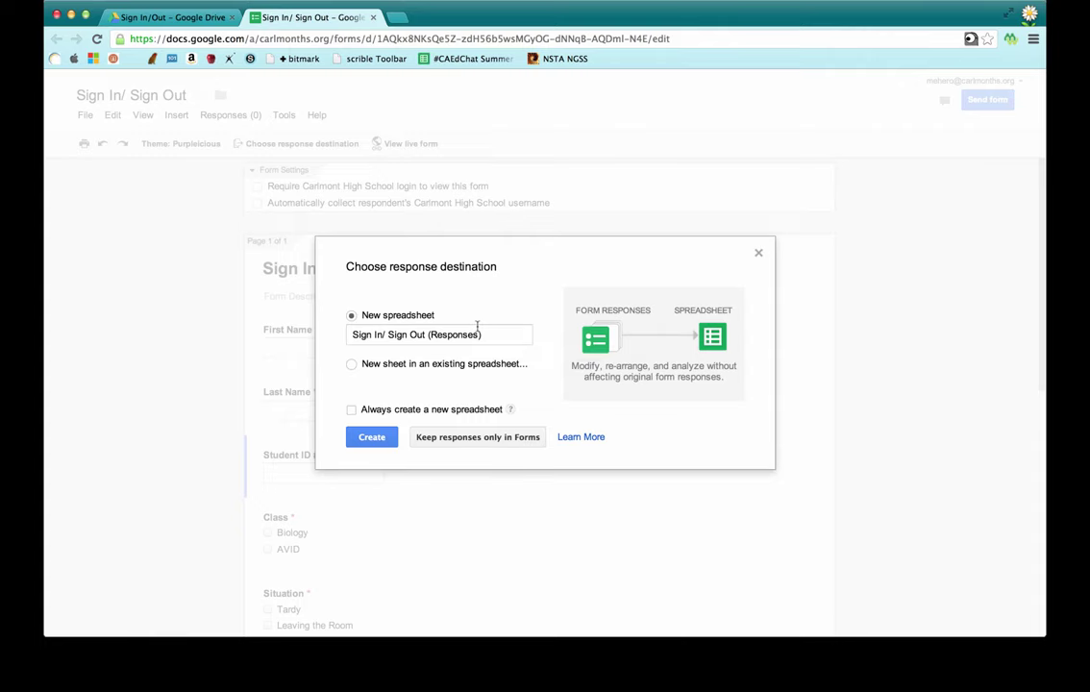
click(377, 438)
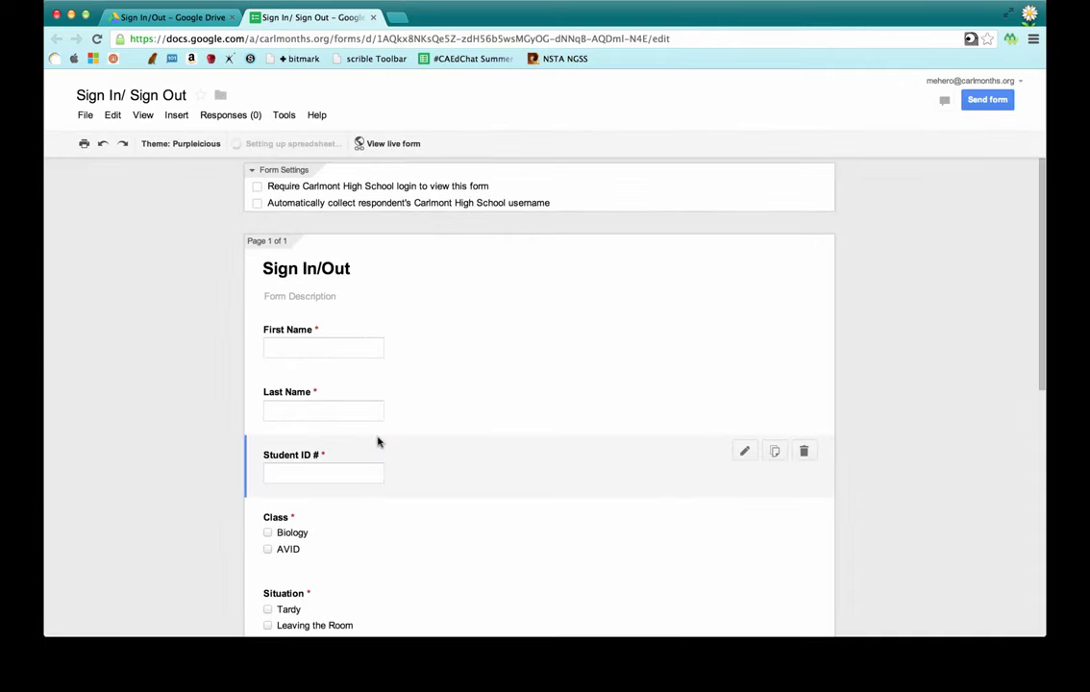
click(173, 17)
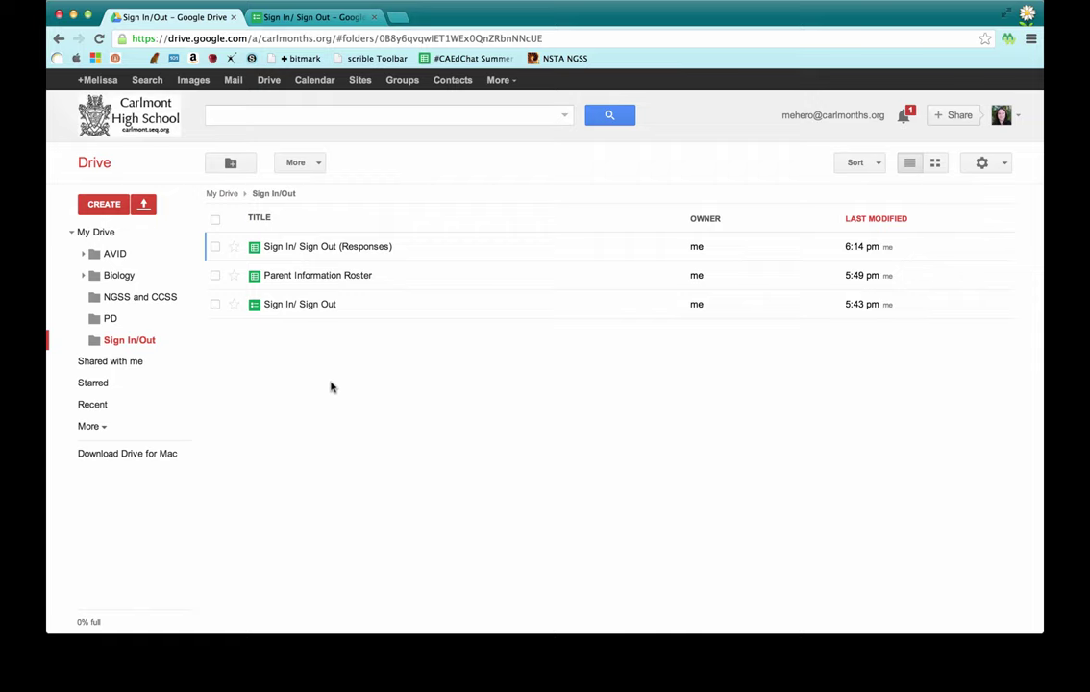
Step: View the Responses spreadsheet, then open Parent Information Roster from the Sign In/Out folder
click(329, 246)
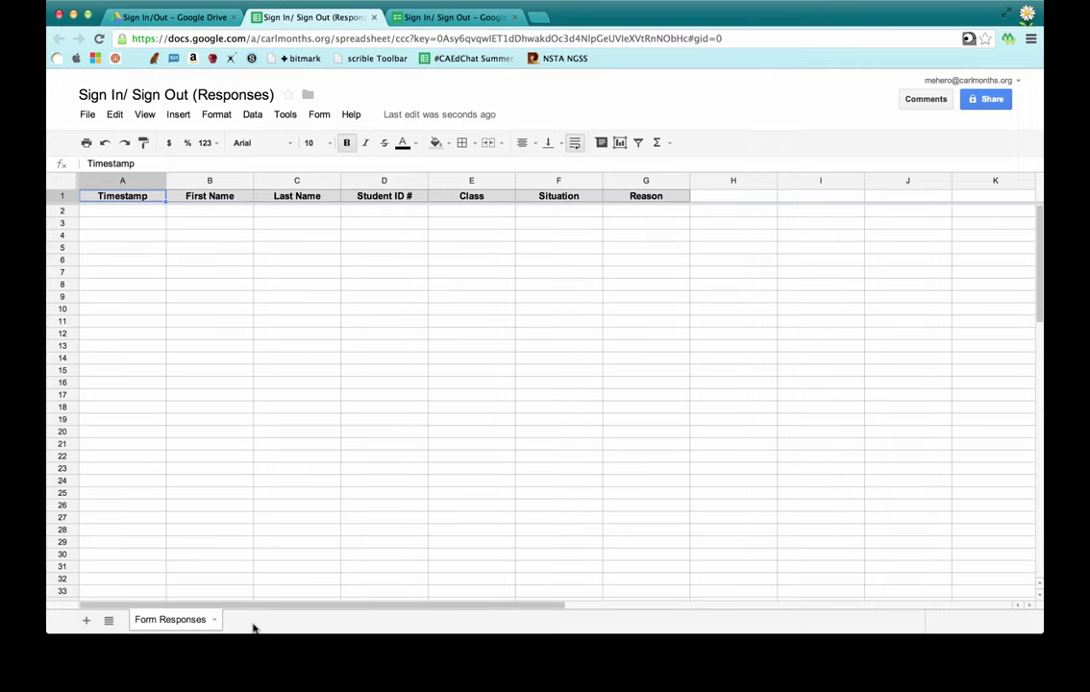
click(174, 18)
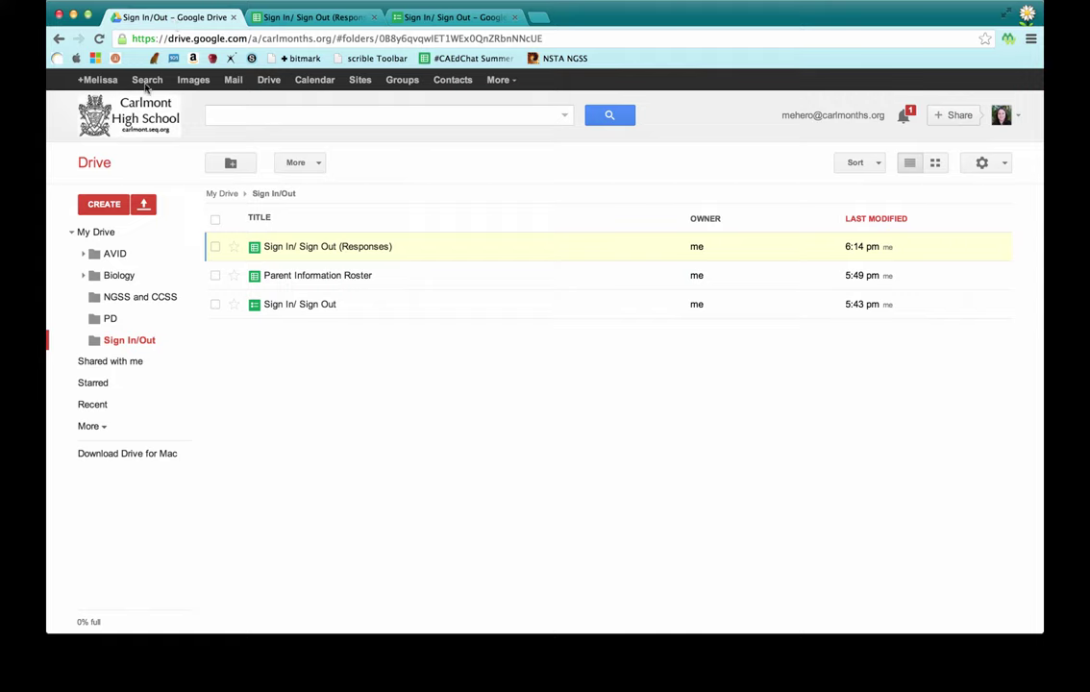
click(104, 206)
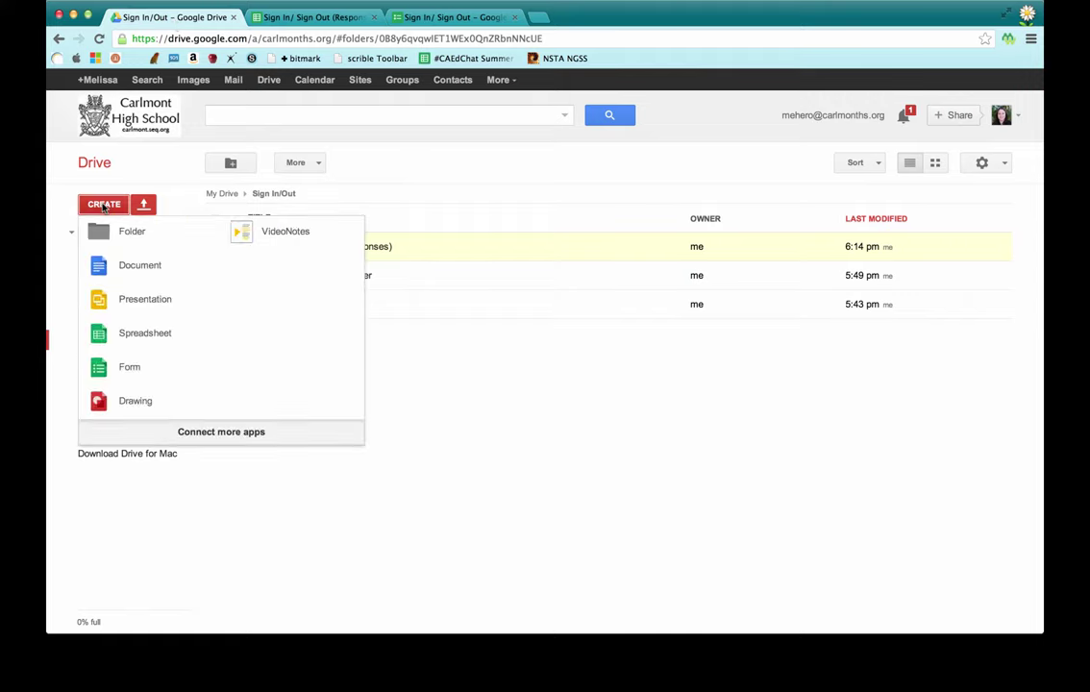
click(404, 337)
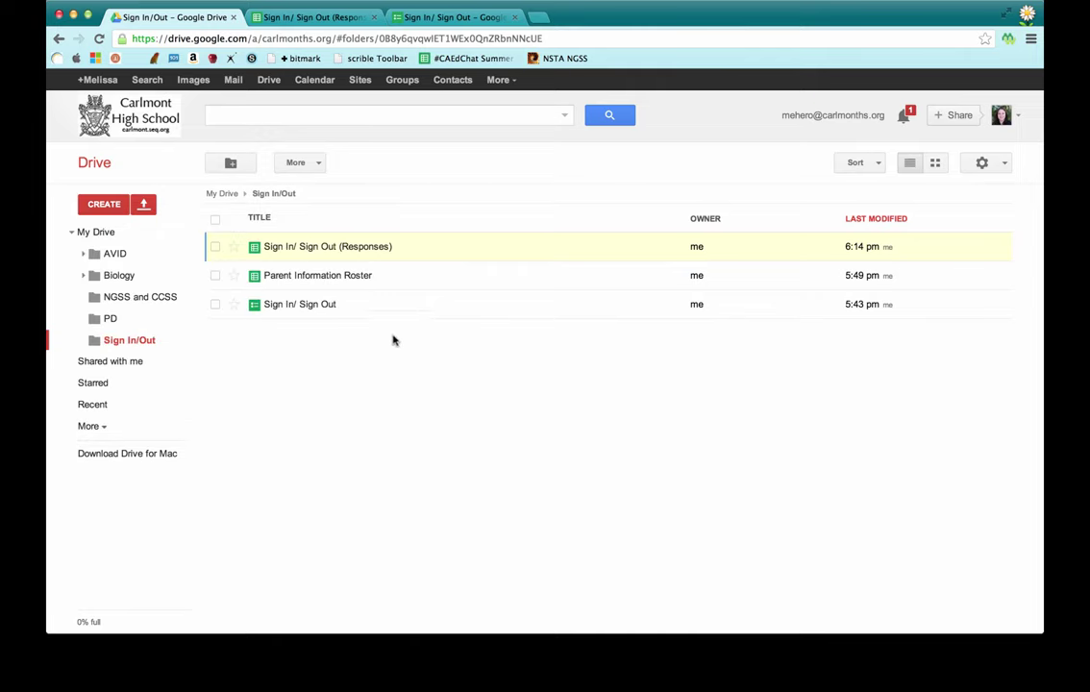
click(333, 279)
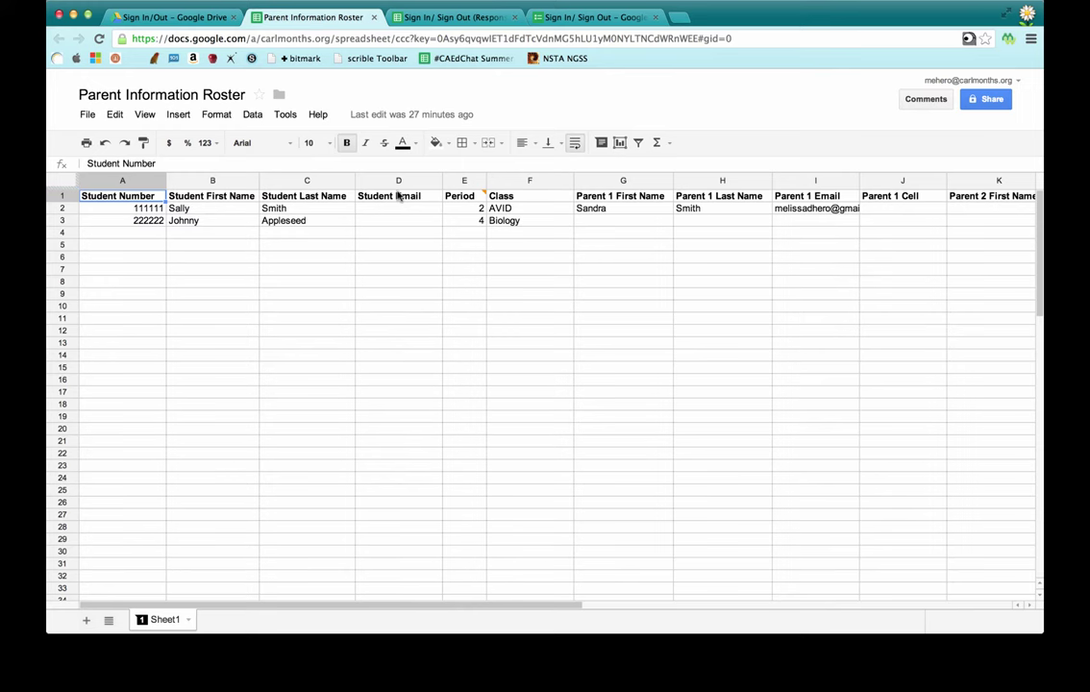
Step: Enter the first student's ID number in cell A4, removing an extra digit
mouse_move(471, 195)
click(134, 235)
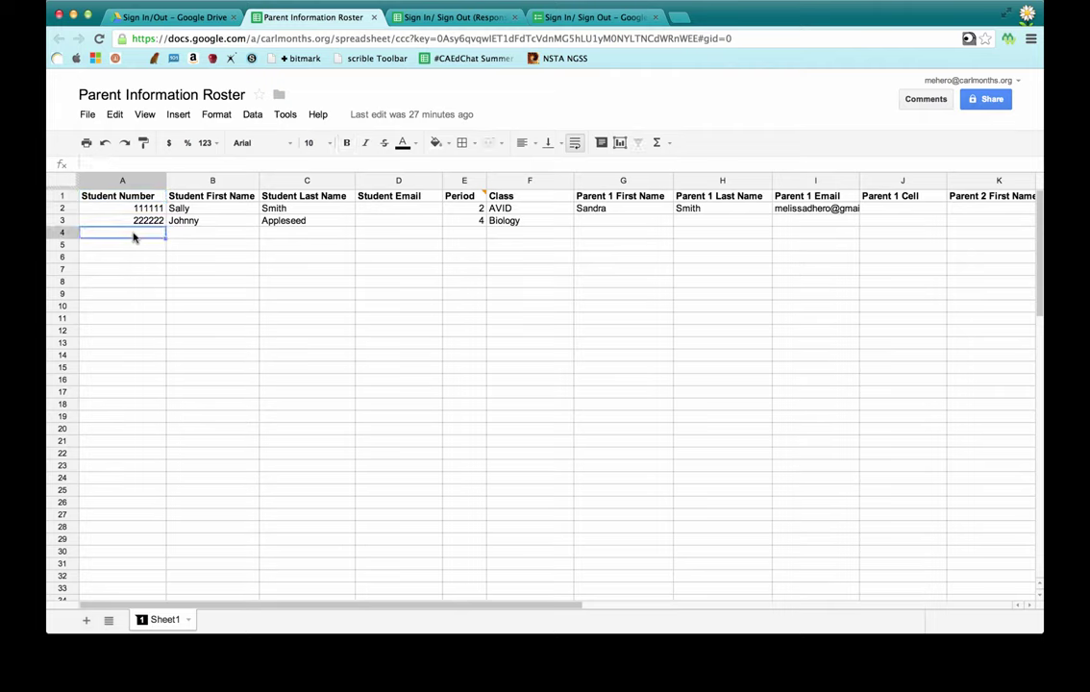
text(111111)
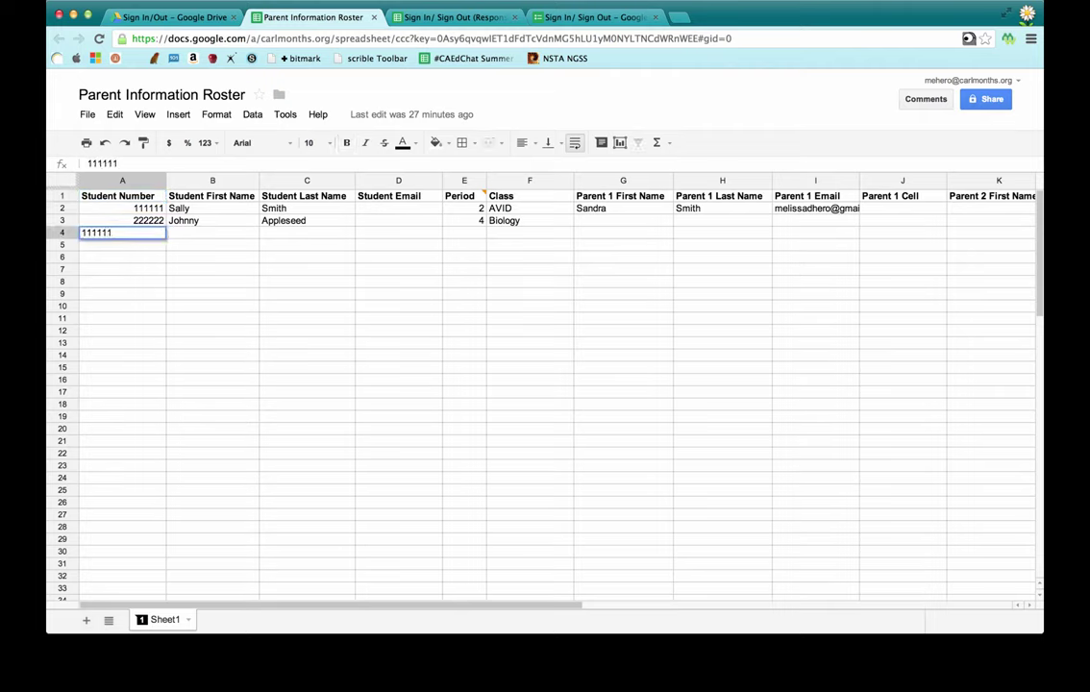
text(1)
key(Tab)
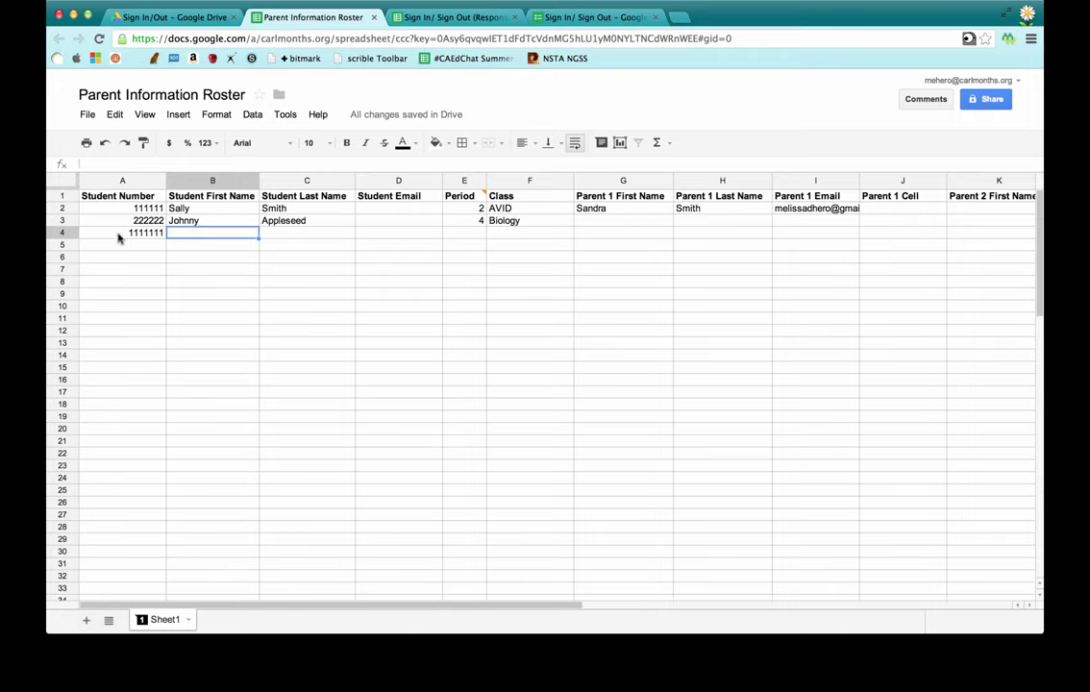
double_click(136, 233)
key(BackSpace)
key(Tab)
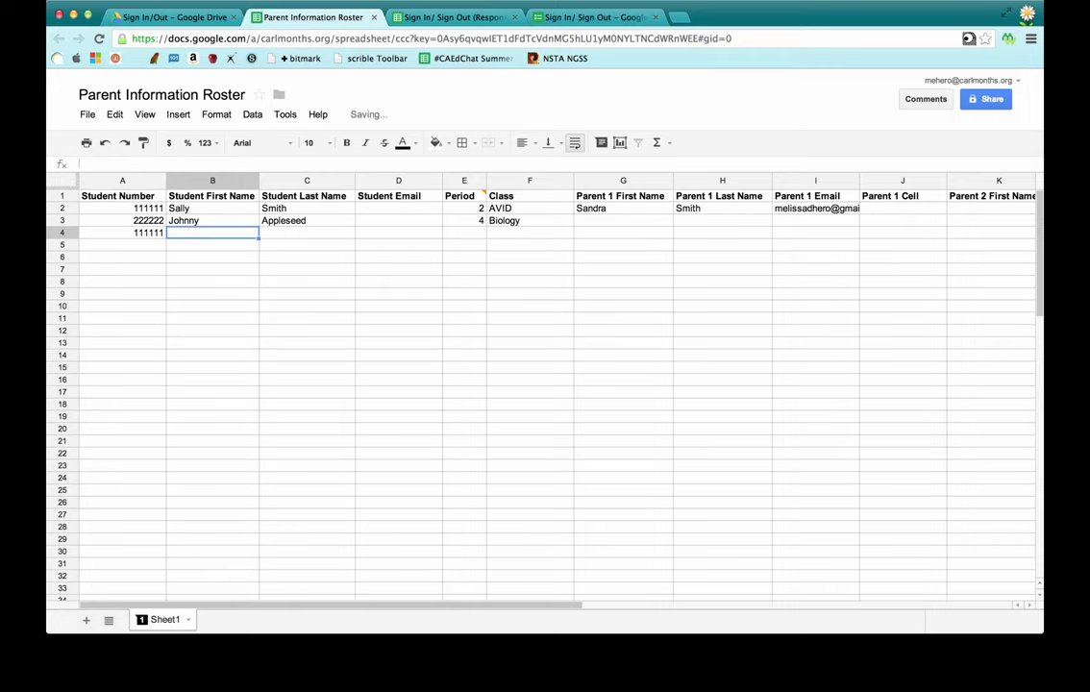
Step: Fill row 4 with the student's first and last name, period 4 and class Biology
text(Sally)
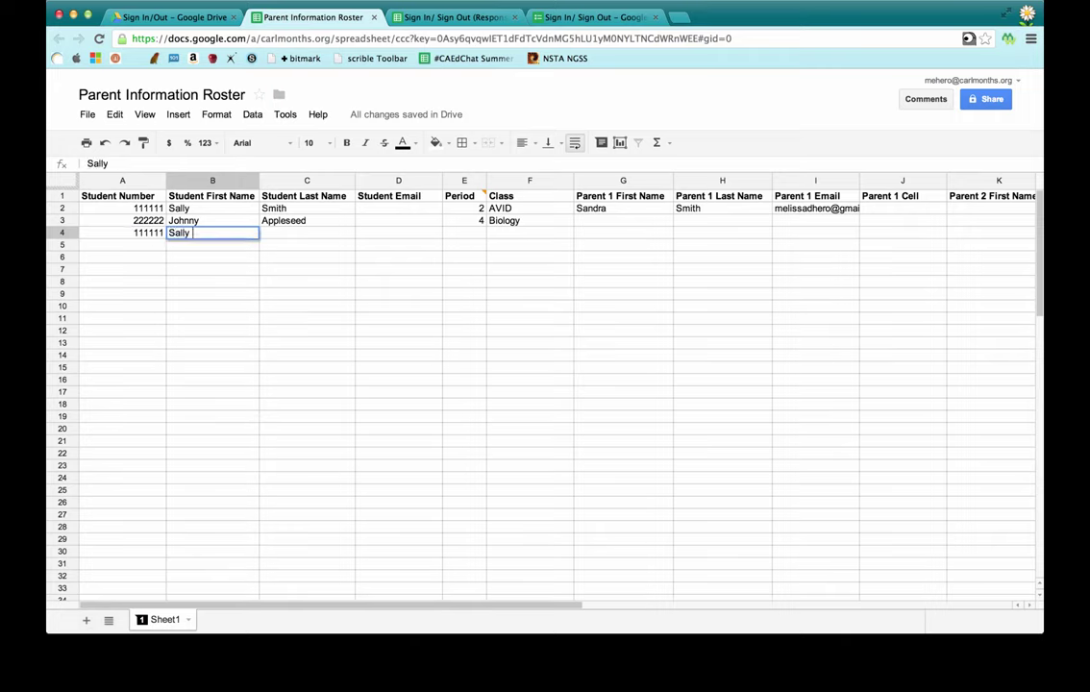
key(Tab)
text(Smith)
key(Tab)
key(Tab)
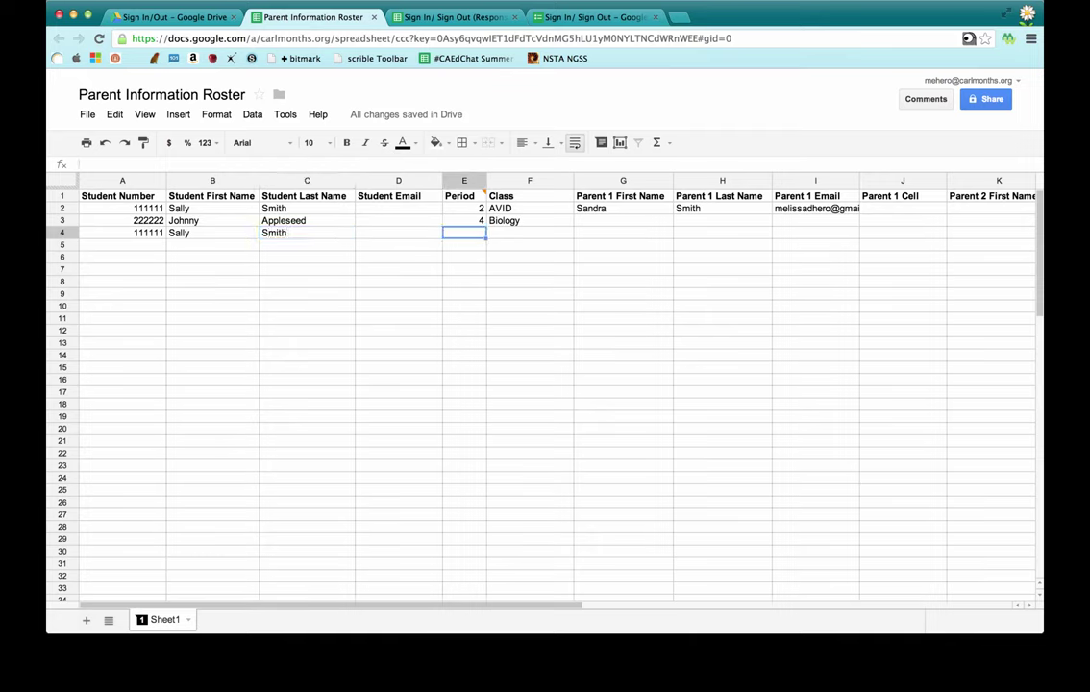
text(4)
key(Tab)
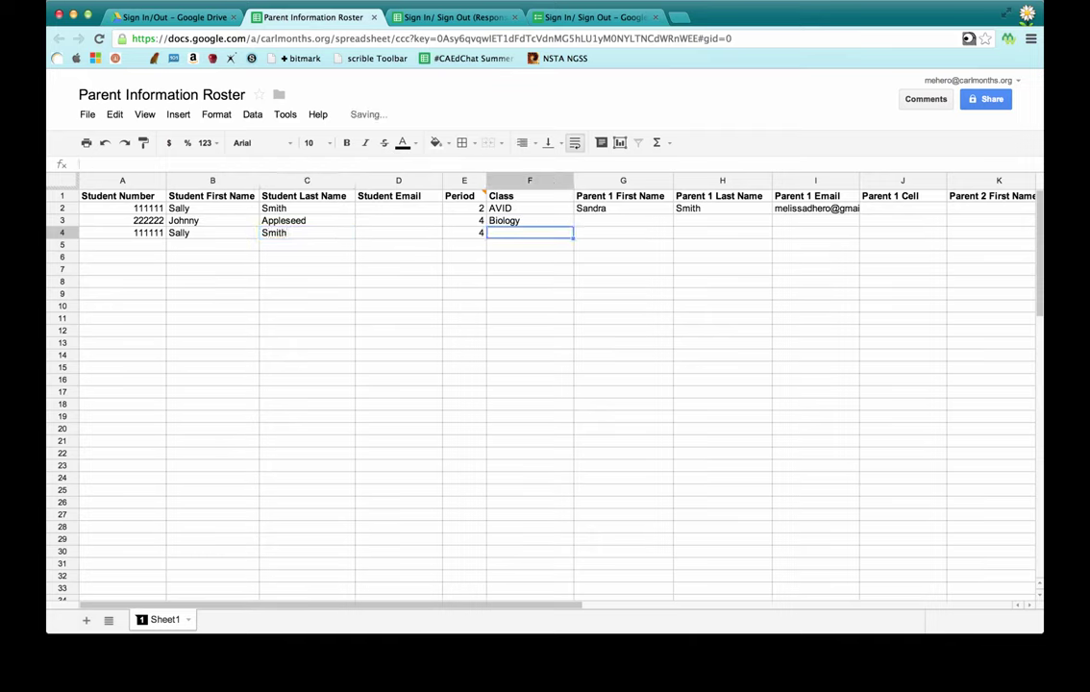
text(Biology)
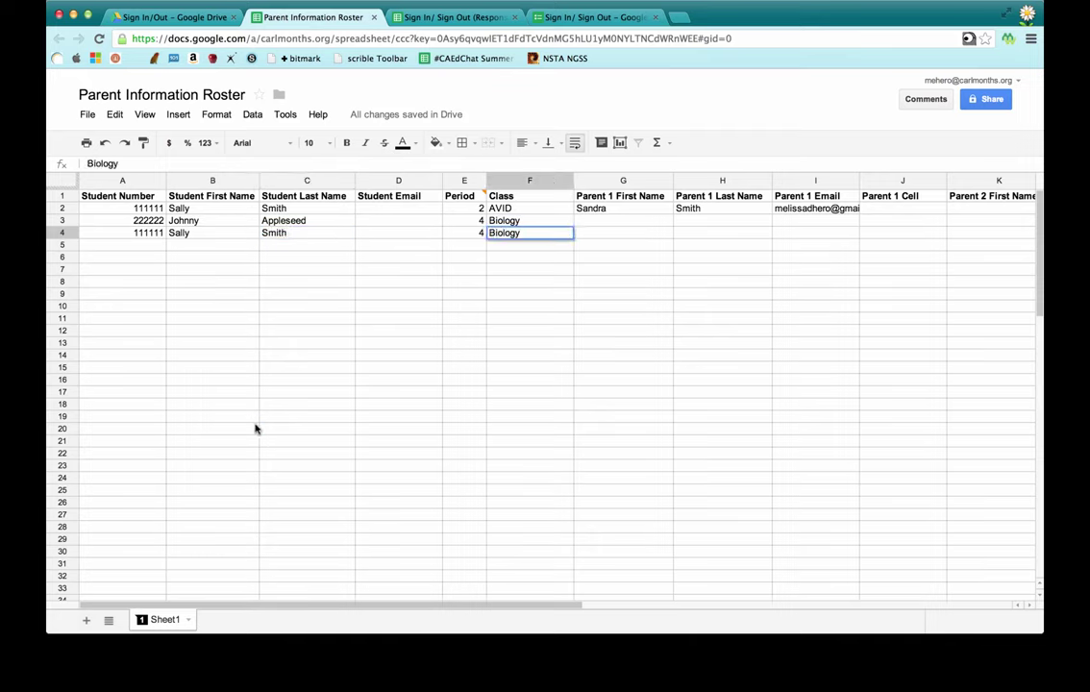
click(252, 429)
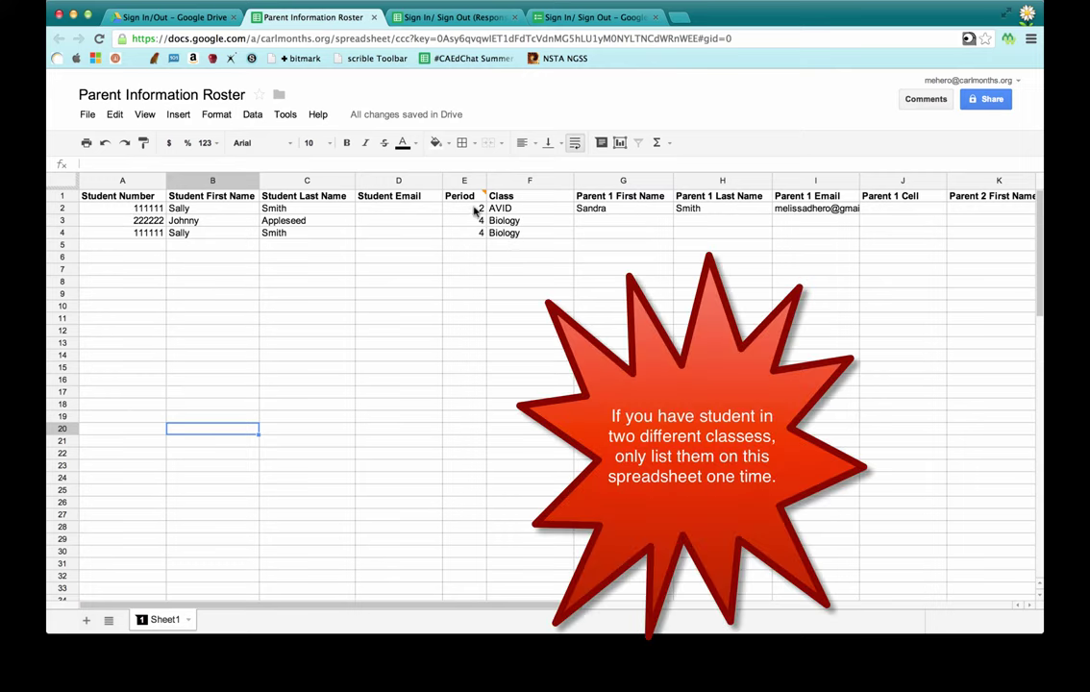
Step: Append 'and 4' to cell E2 so the period reads '2 and 4'
click(475, 208)
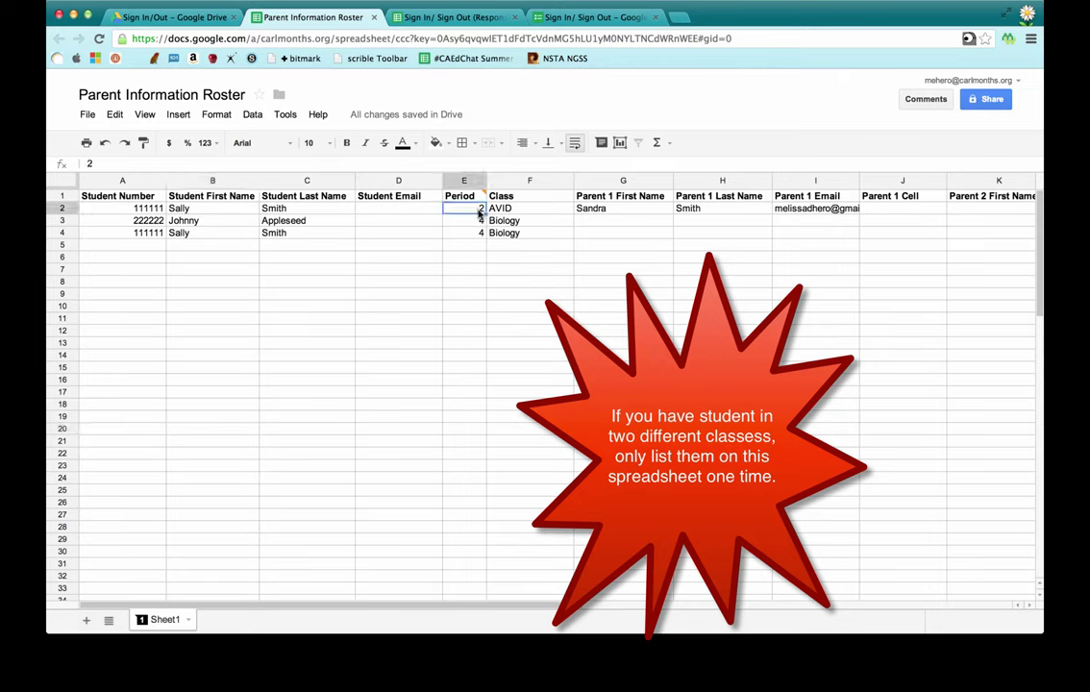
click(441, 163)
text(and 4)
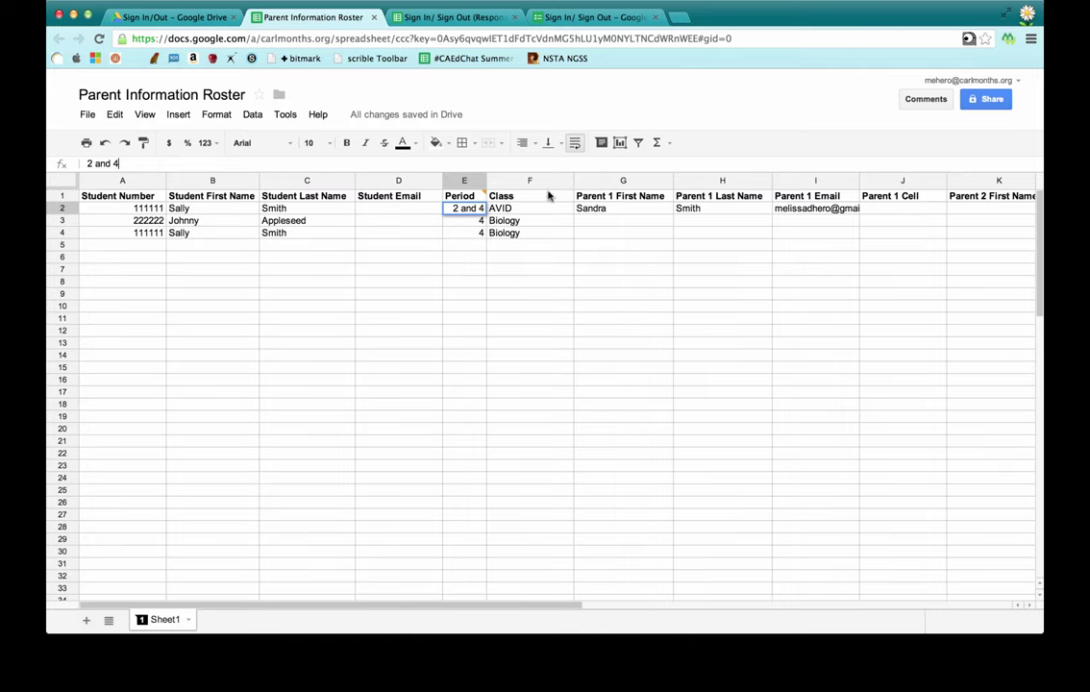
Step: Append 'and Biology' to cell F2 so the class reads 'AVID and Biology'
click(555, 207)
double_click(554, 206)
text(adn)
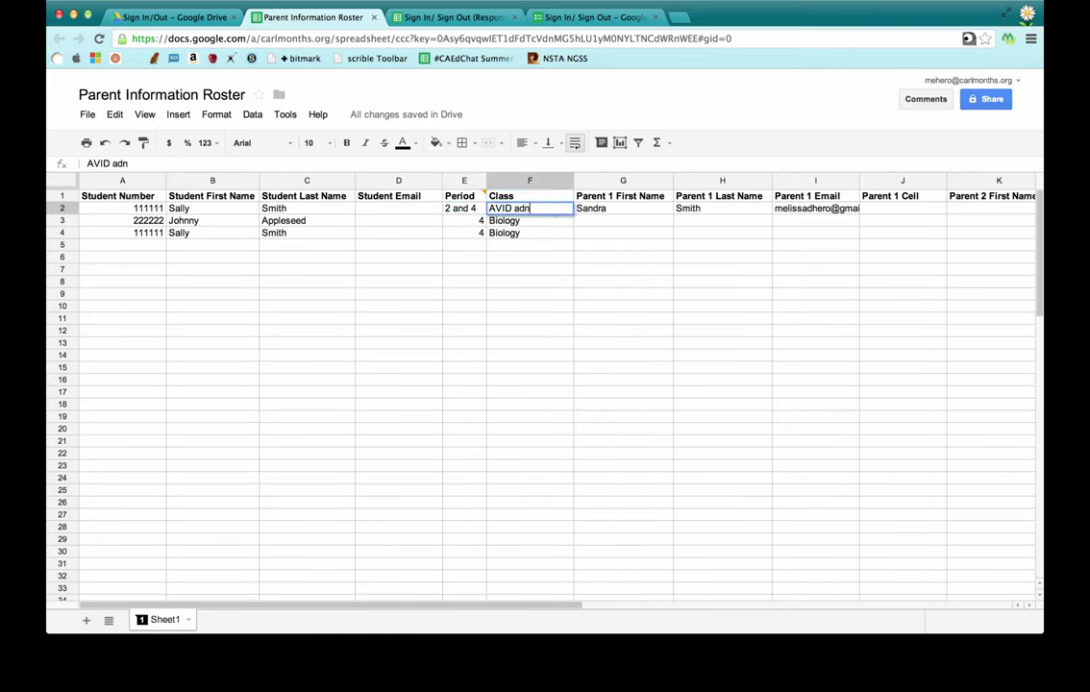
key(BackSpace)
key(BackSpace)
text(nd Bi)
text(ool)
key(BackSpace)
text(logy)
click(567, 256)
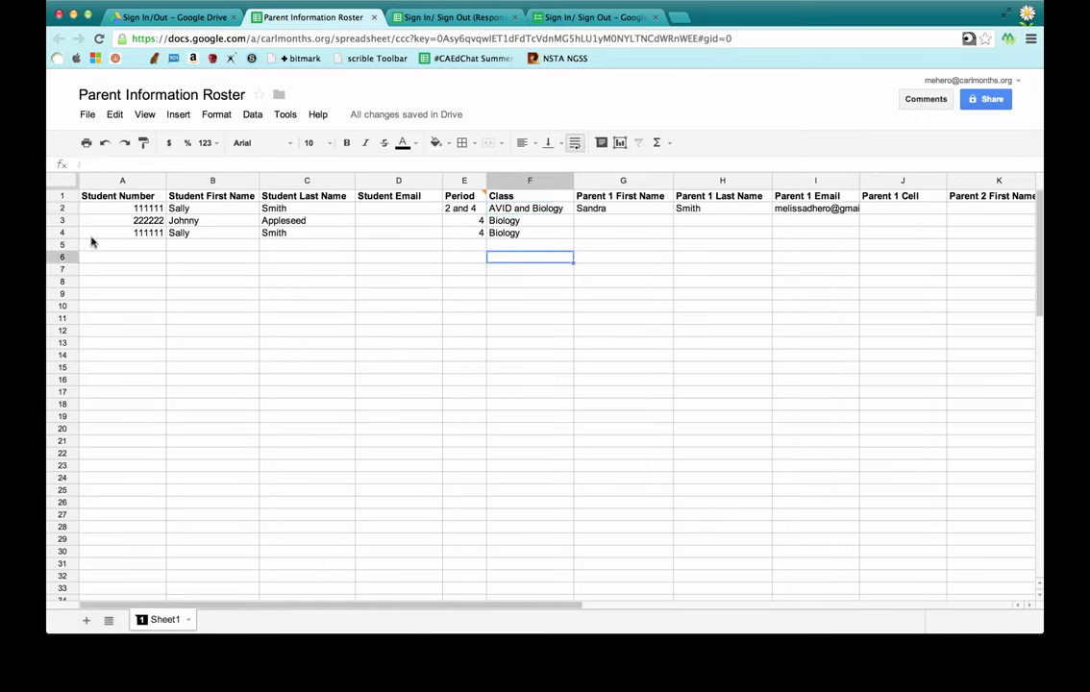
Step: Delete row 4 from the roster, leaving two distinct students, and return to the Sign In/ Sign Out form
click(63, 233)
right_click(63, 233)
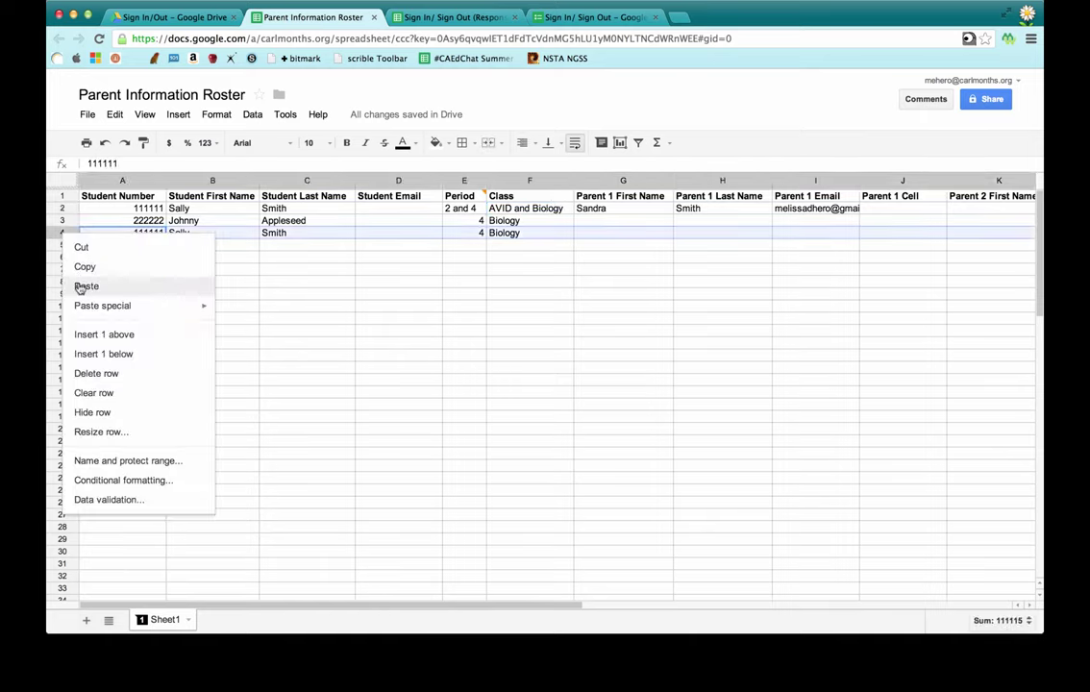
click(100, 375)
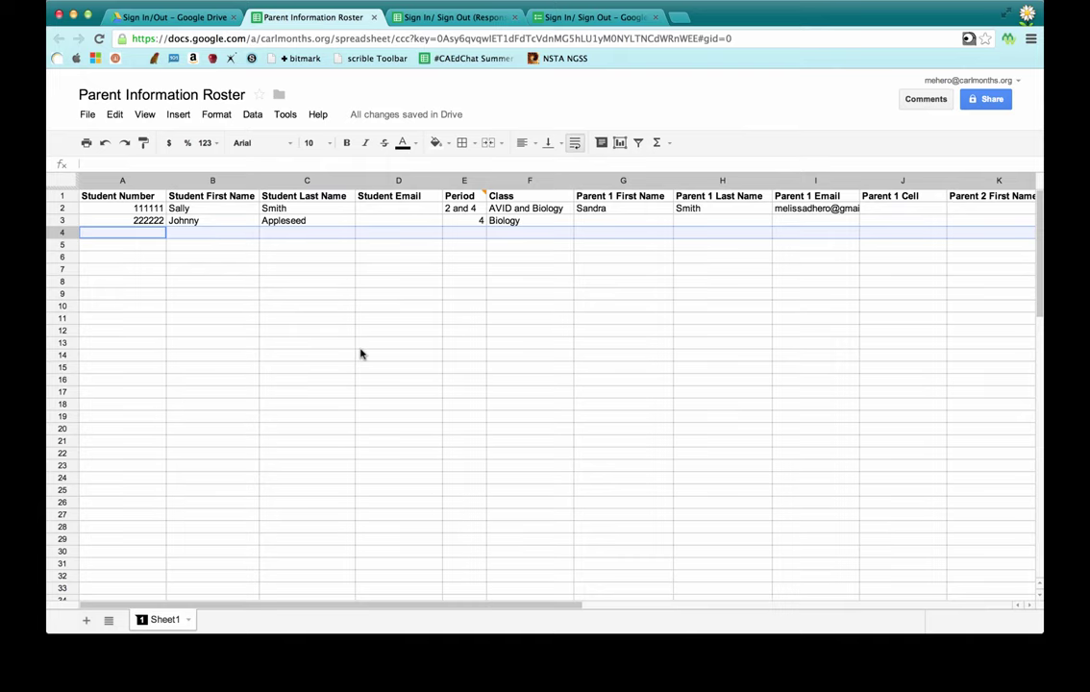
click(640, 220)
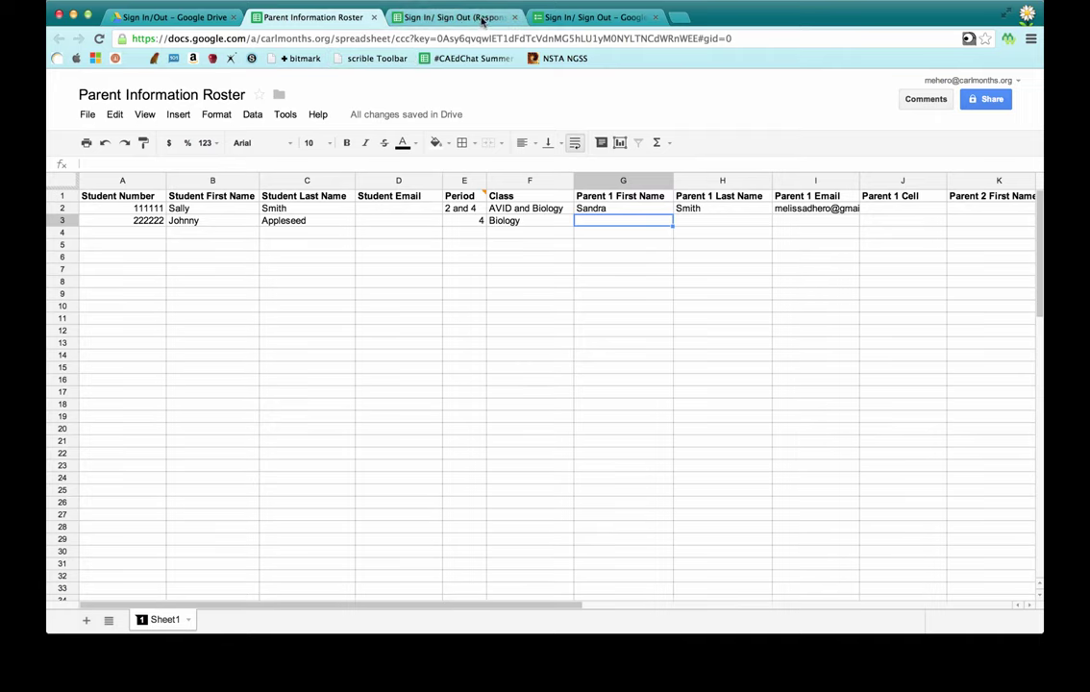
click(588, 17)
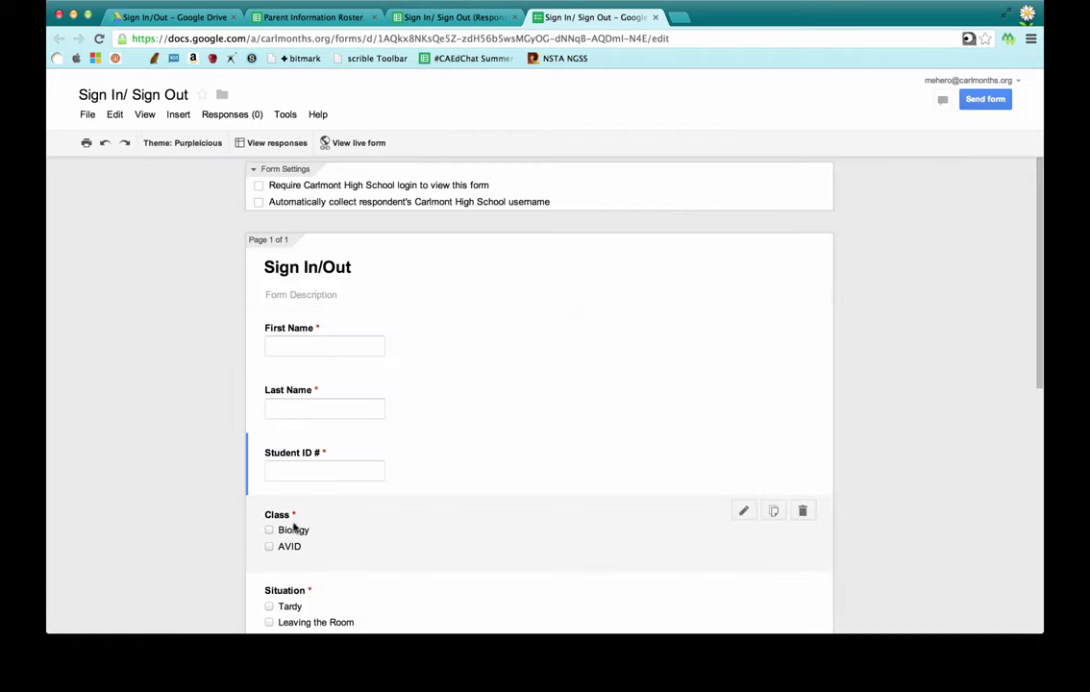
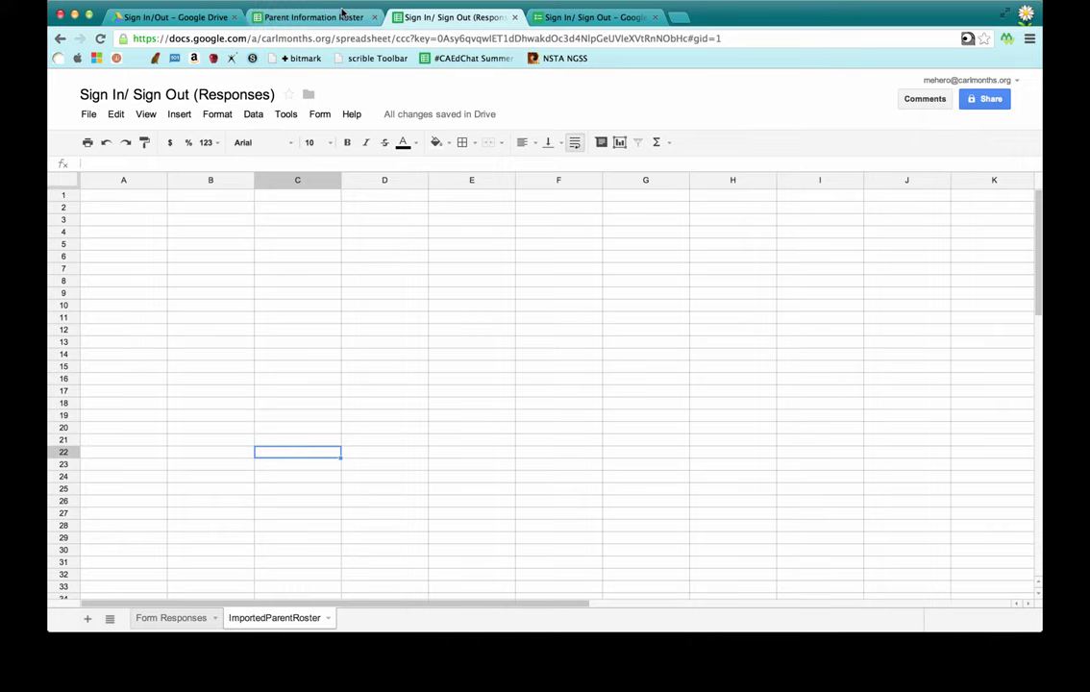
click(304, 14)
click(423, 20)
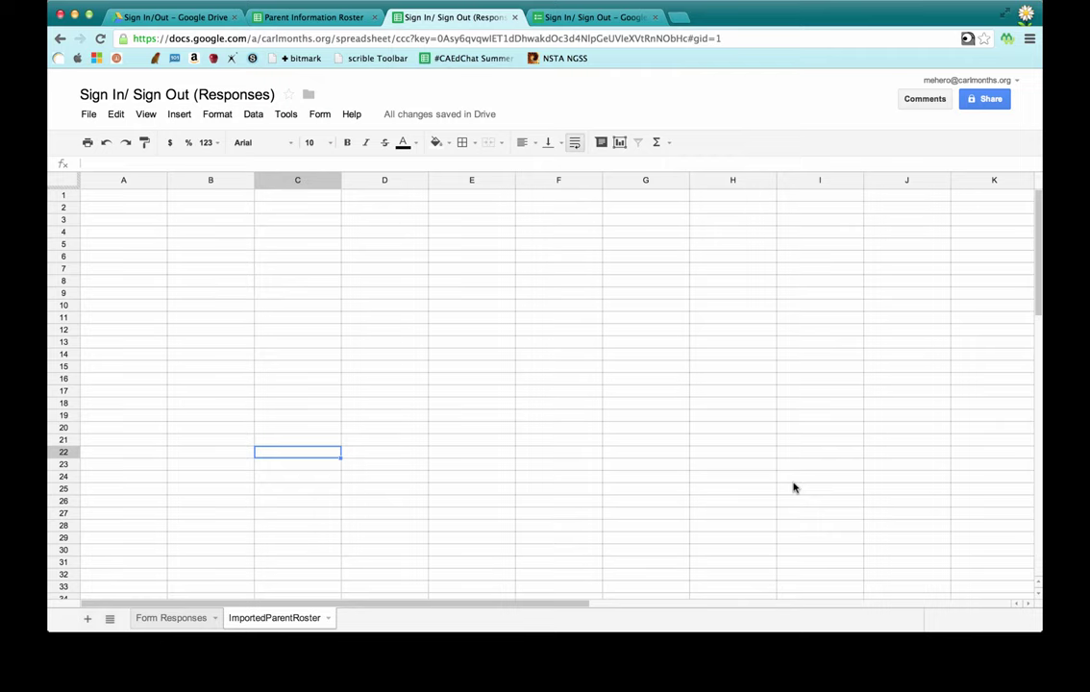
click(336, 26)
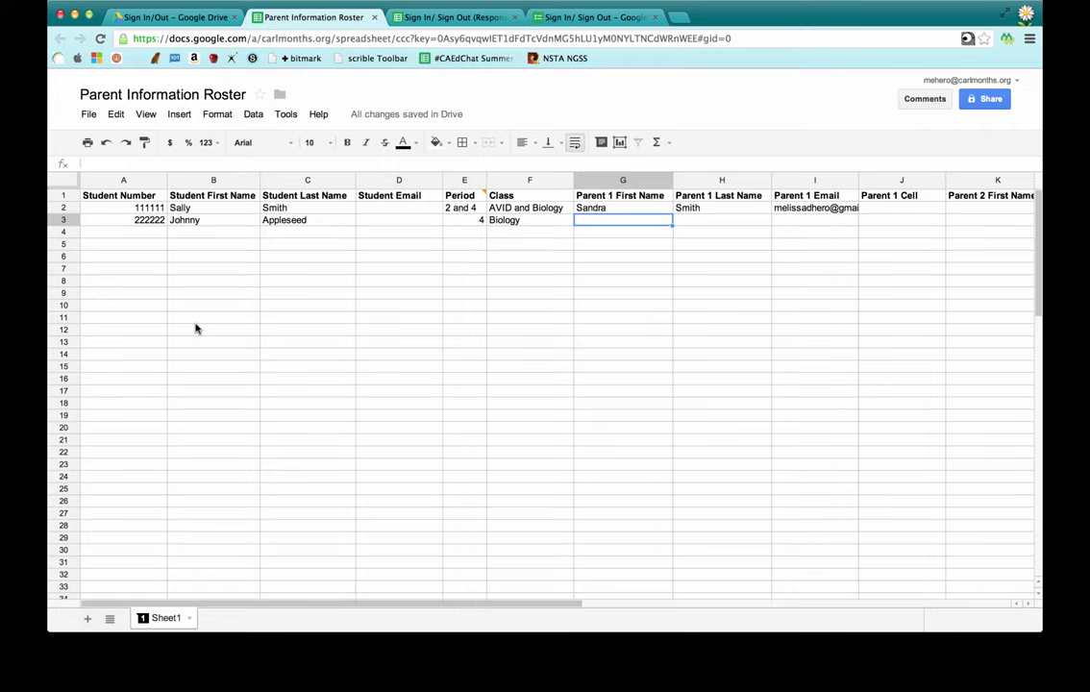
click(438, 19)
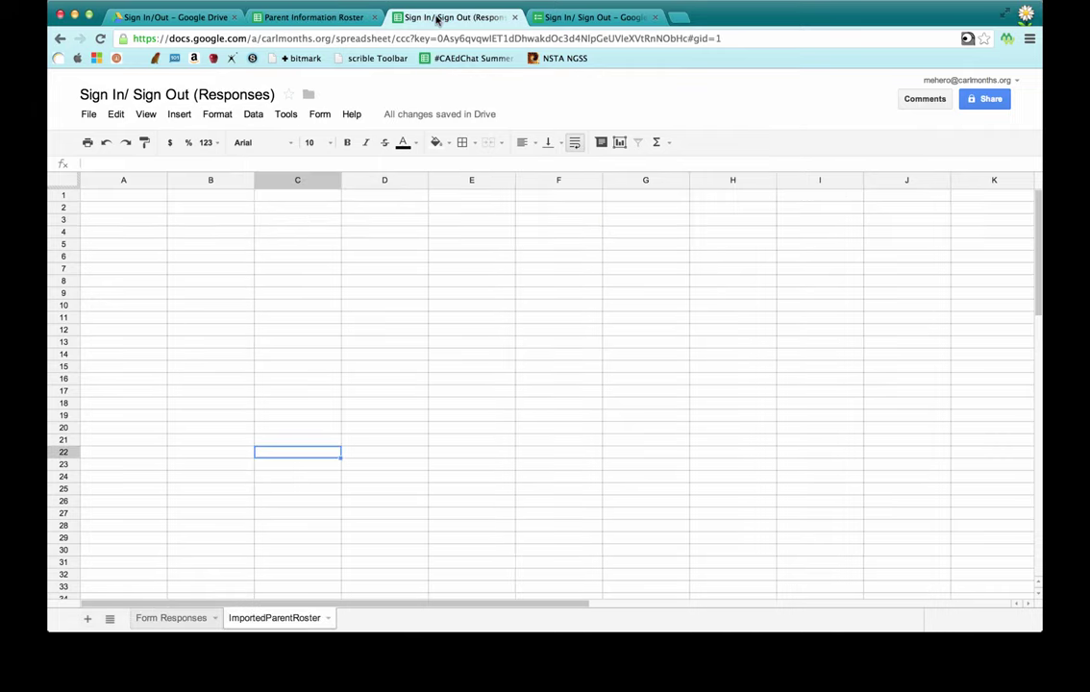
click(314, 17)
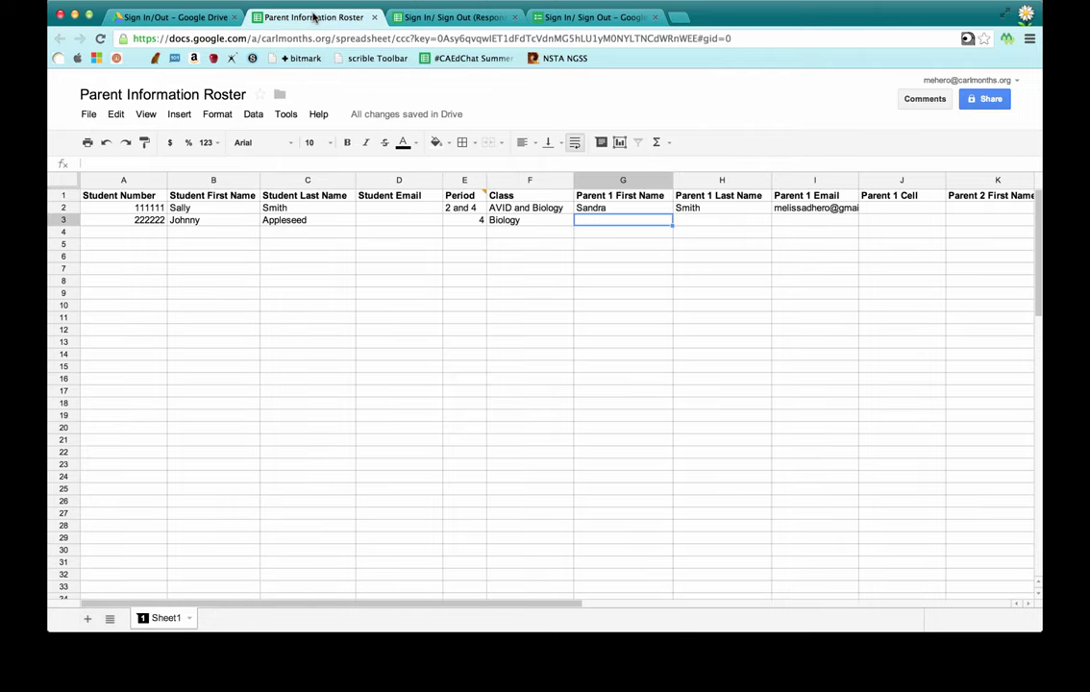
click(402, 24)
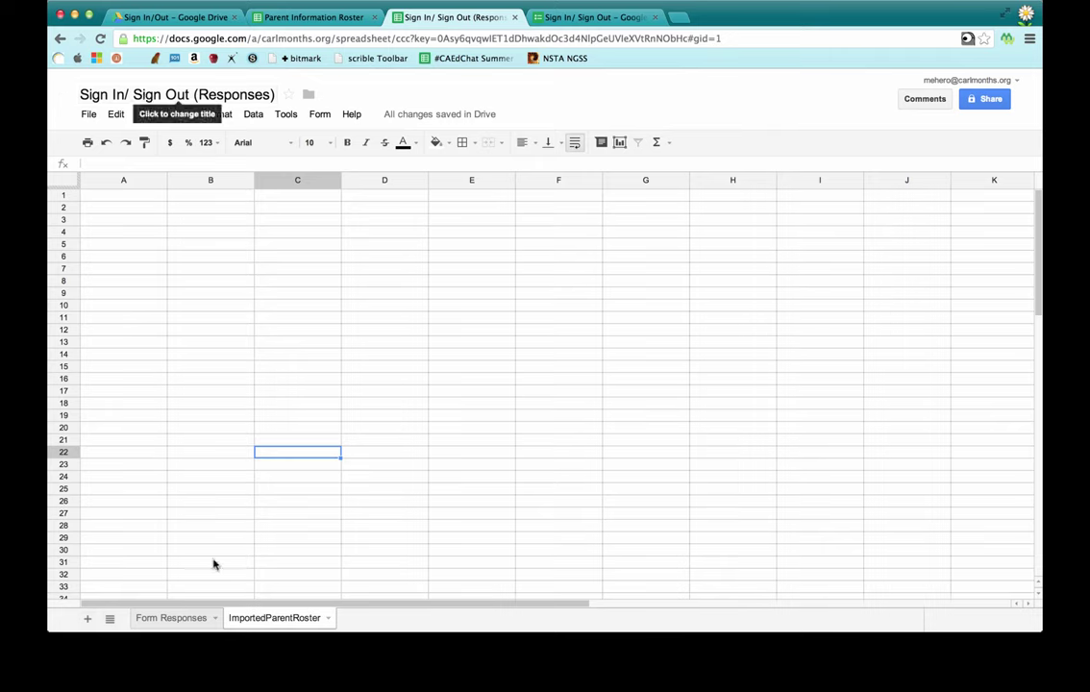
click(108, 200)
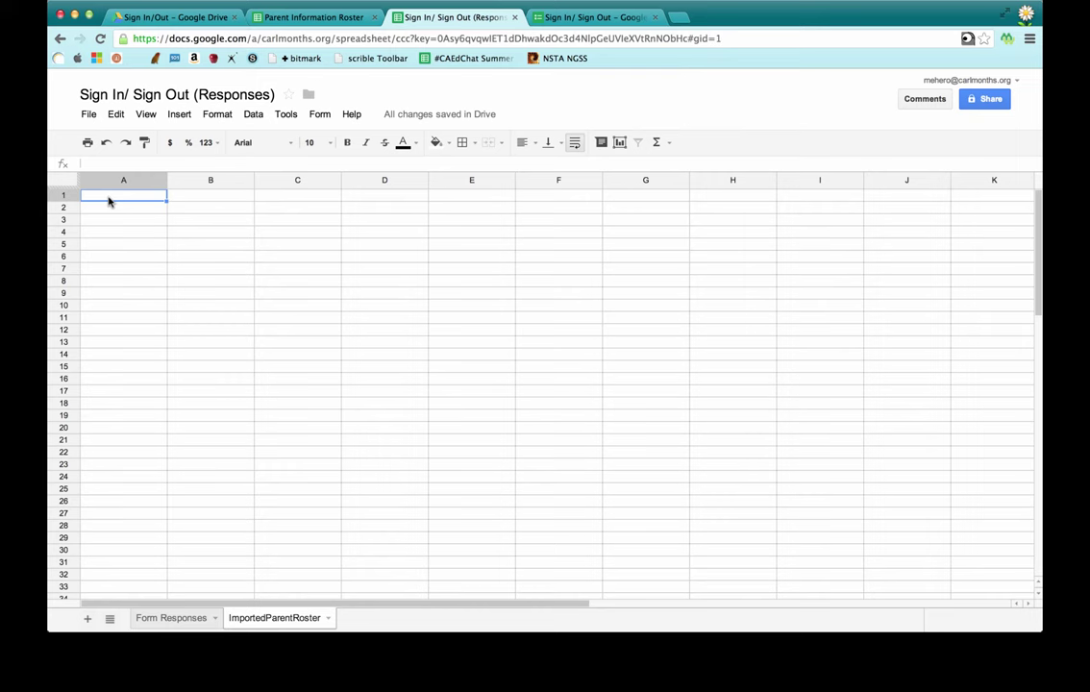
Step: Begin an IMPORTRANGE formula in A1 and bring up the Parent Information Roster for its key
text(=impo)
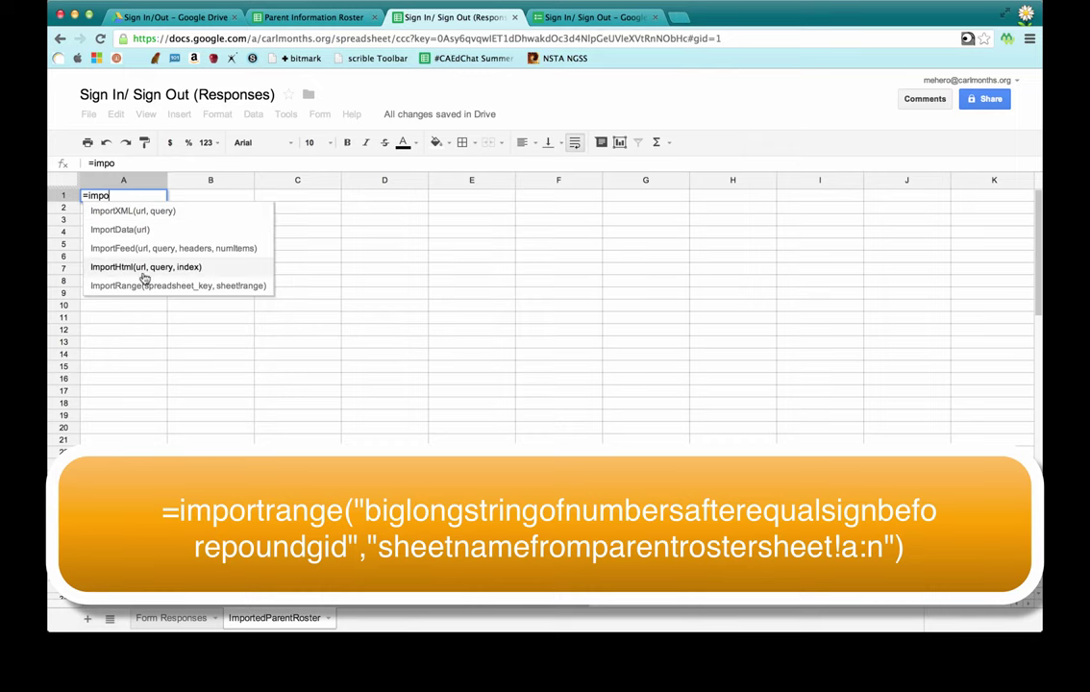
mouse_move(146, 286)
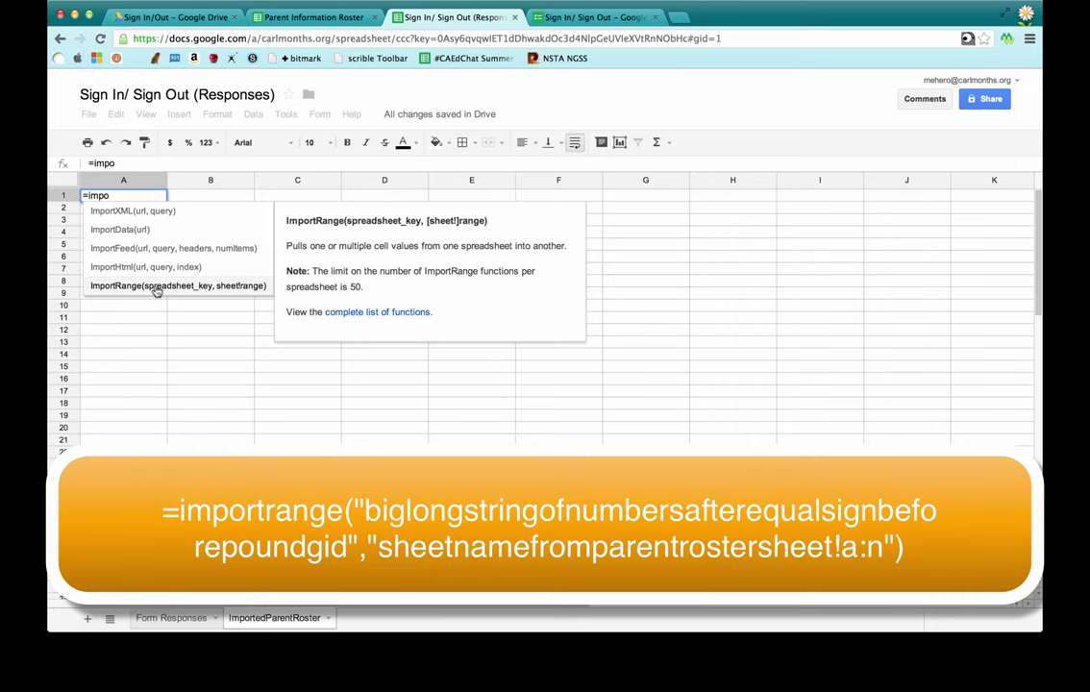
click(157, 287)
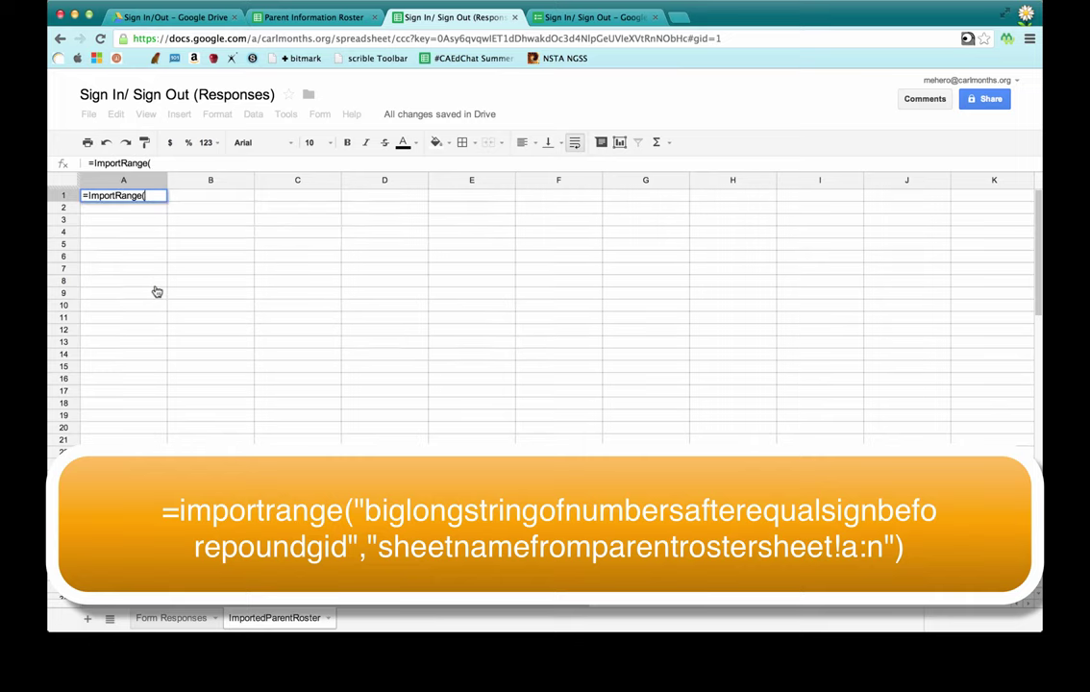
click(304, 19)
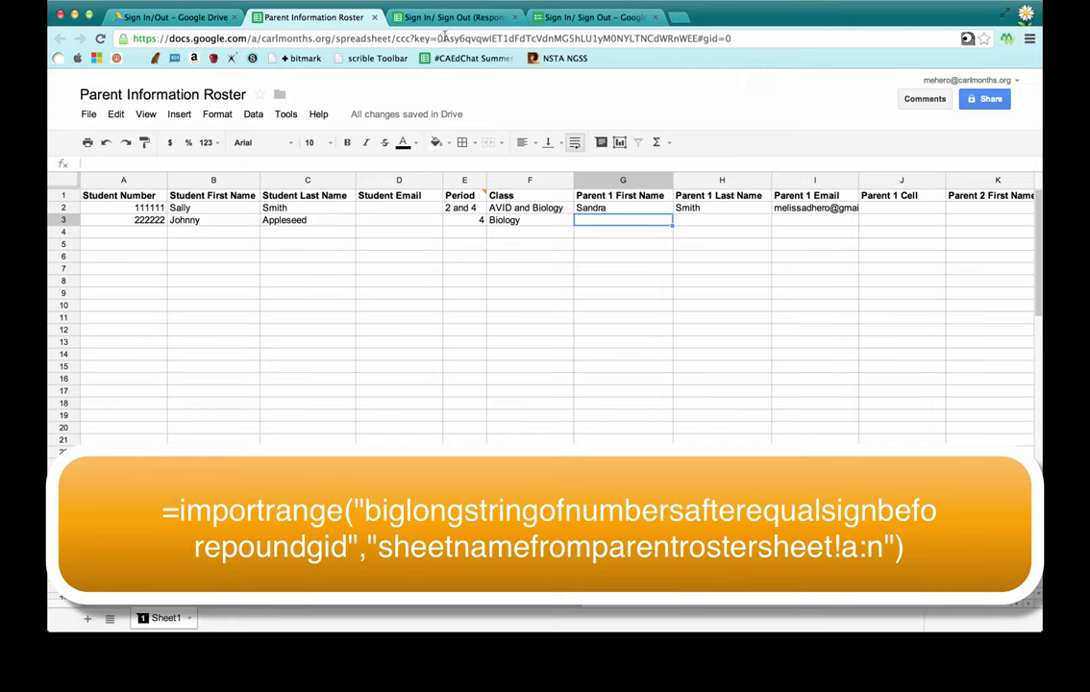
Step: Paste the roster's spreadsheet key into the ImportRange formula as a quoted first argument
drag(439, 39, 698, 38)
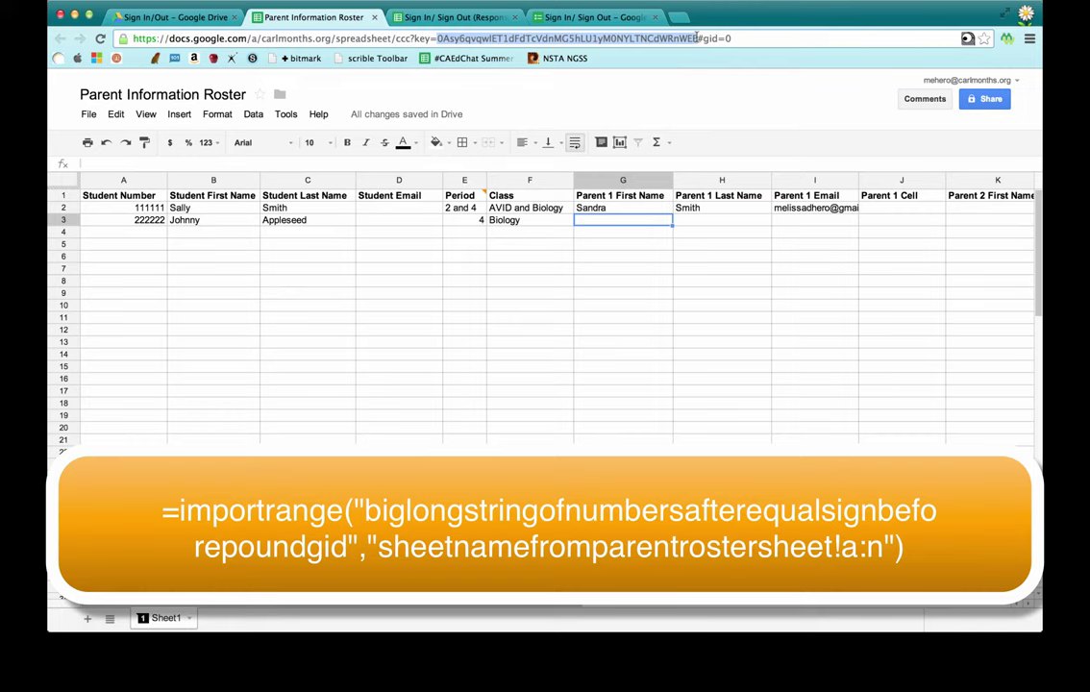
click(404, 16)
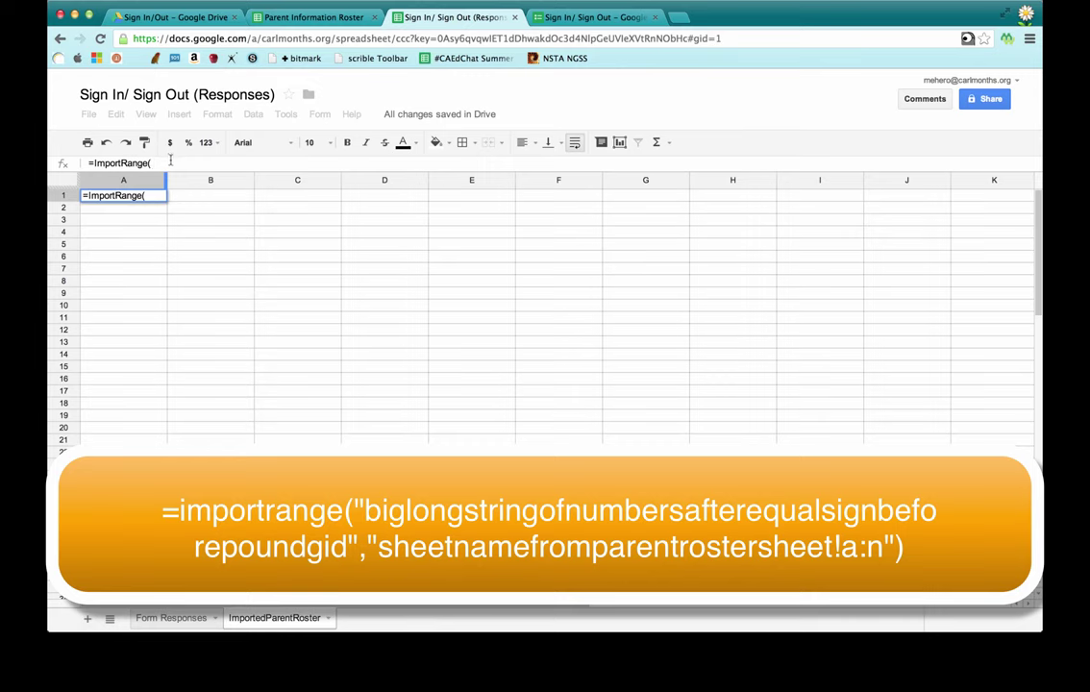
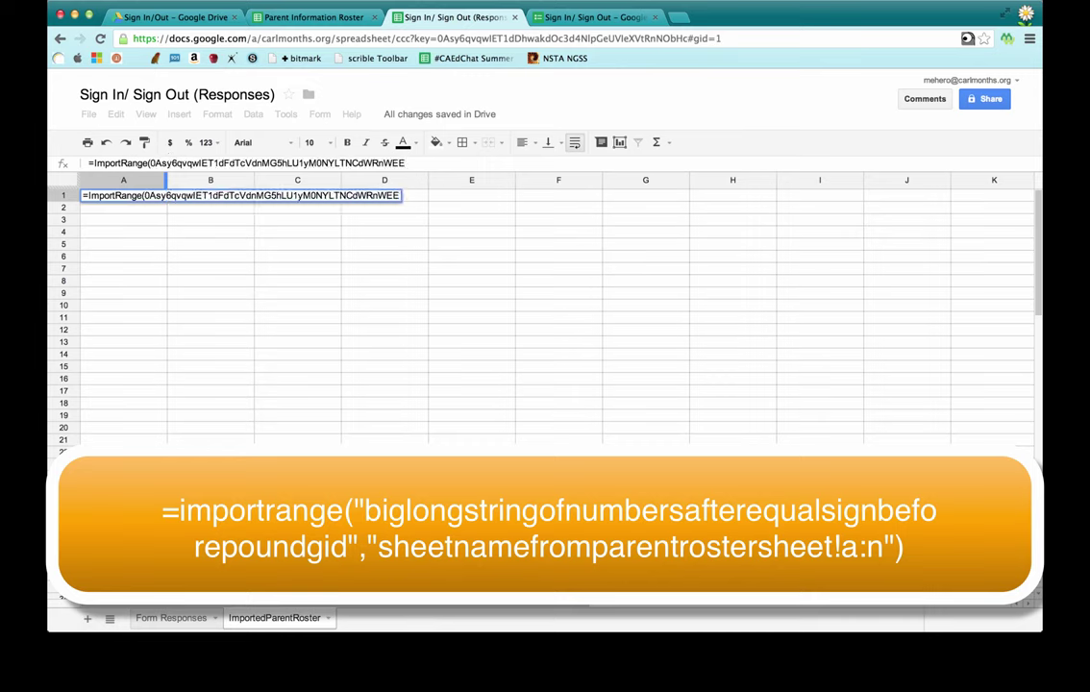
click(150, 162)
text(")
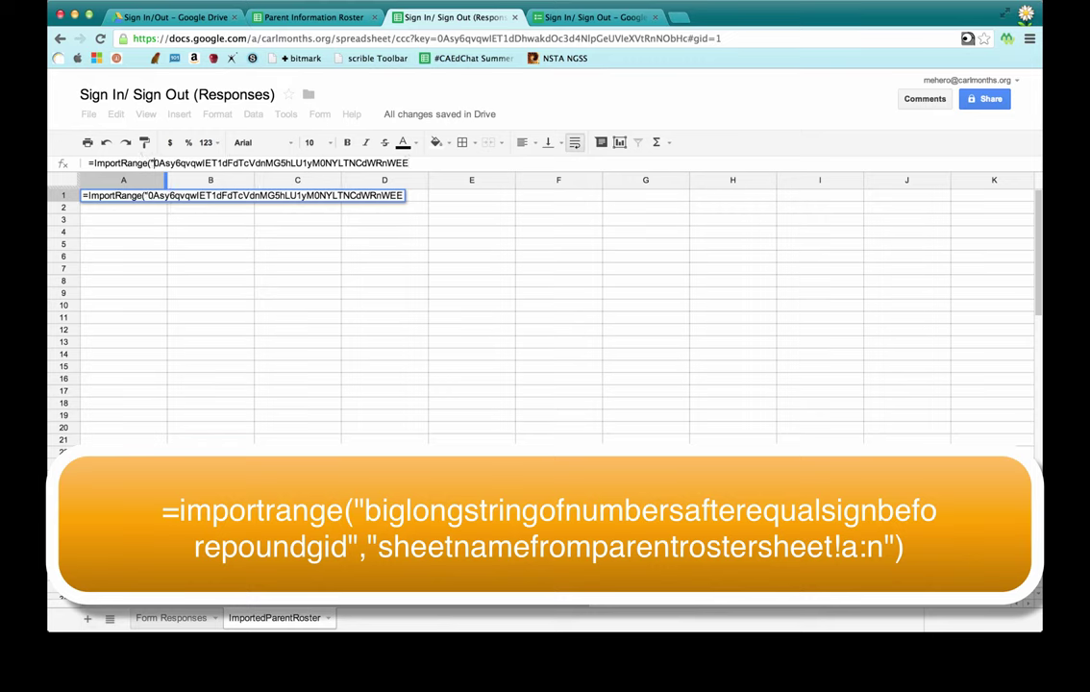
click(419, 163)
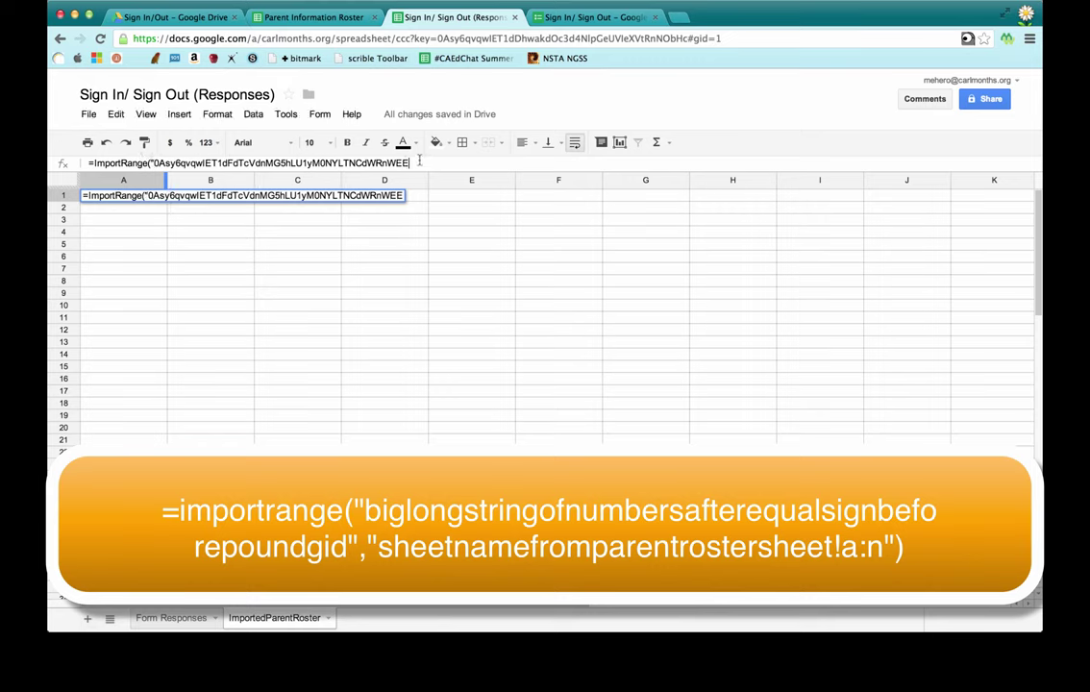
text(",")
Step: Complete the range argument as "Sheet1!A:N" and enter the formula to import the roster
click(280, 16)
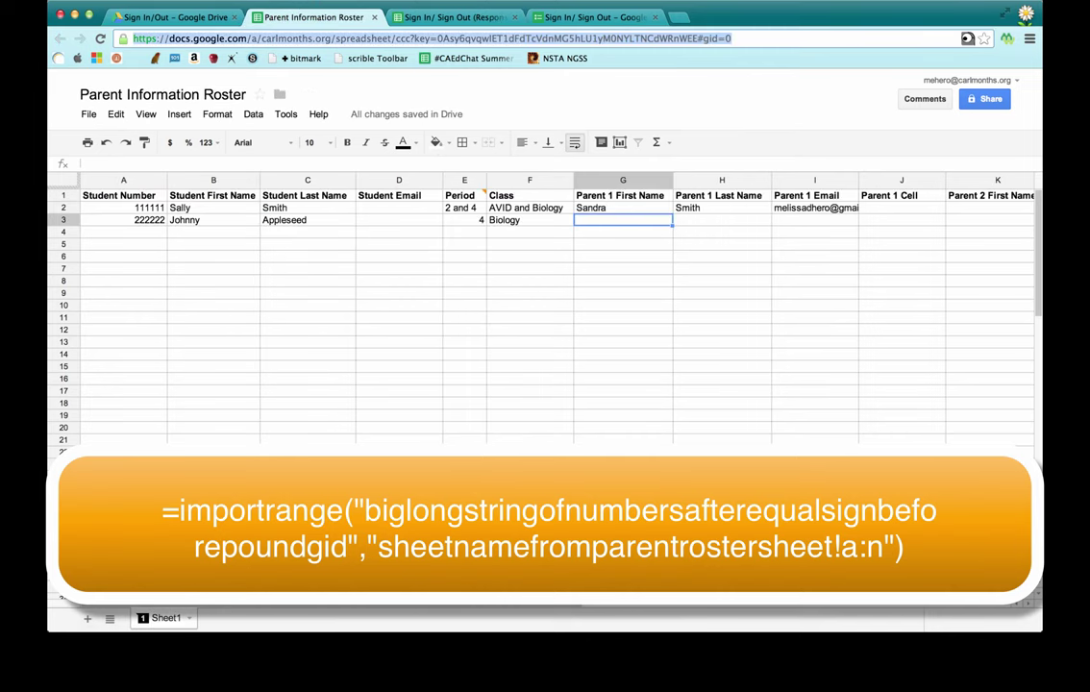
click(444, 18)
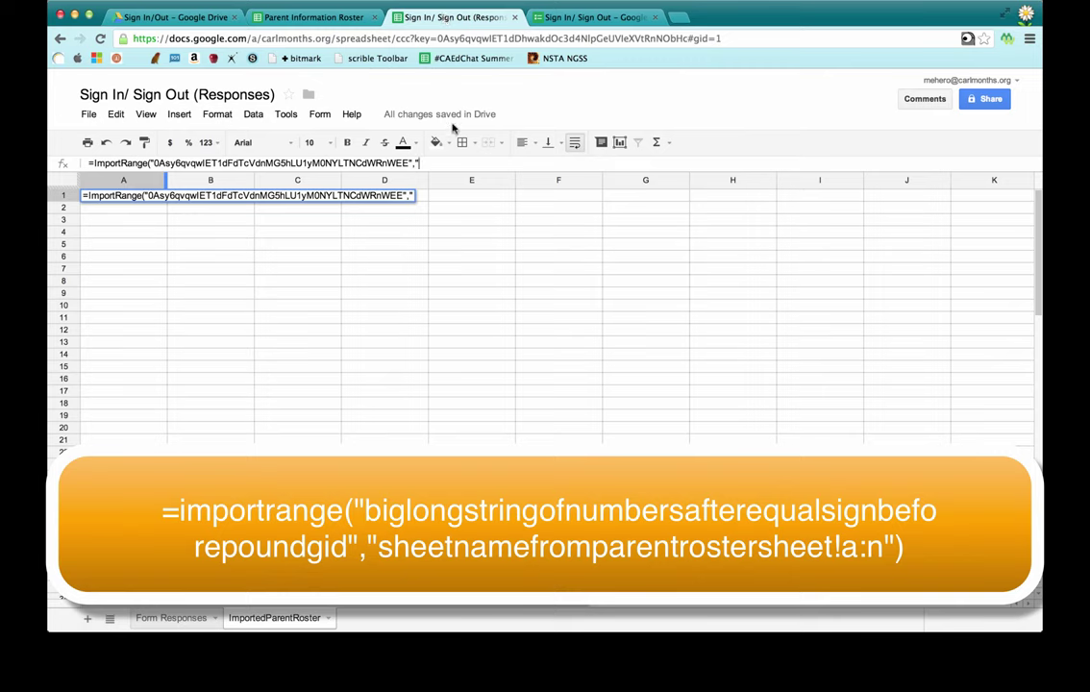
text(Sheet)
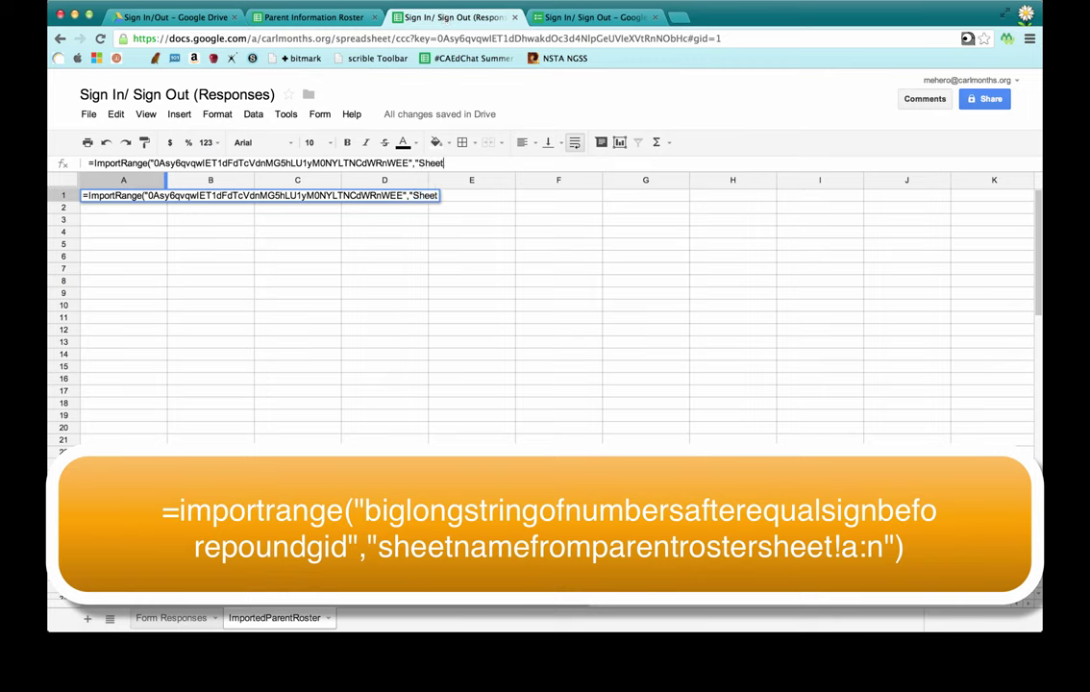
text(1!)
click(332, 17)
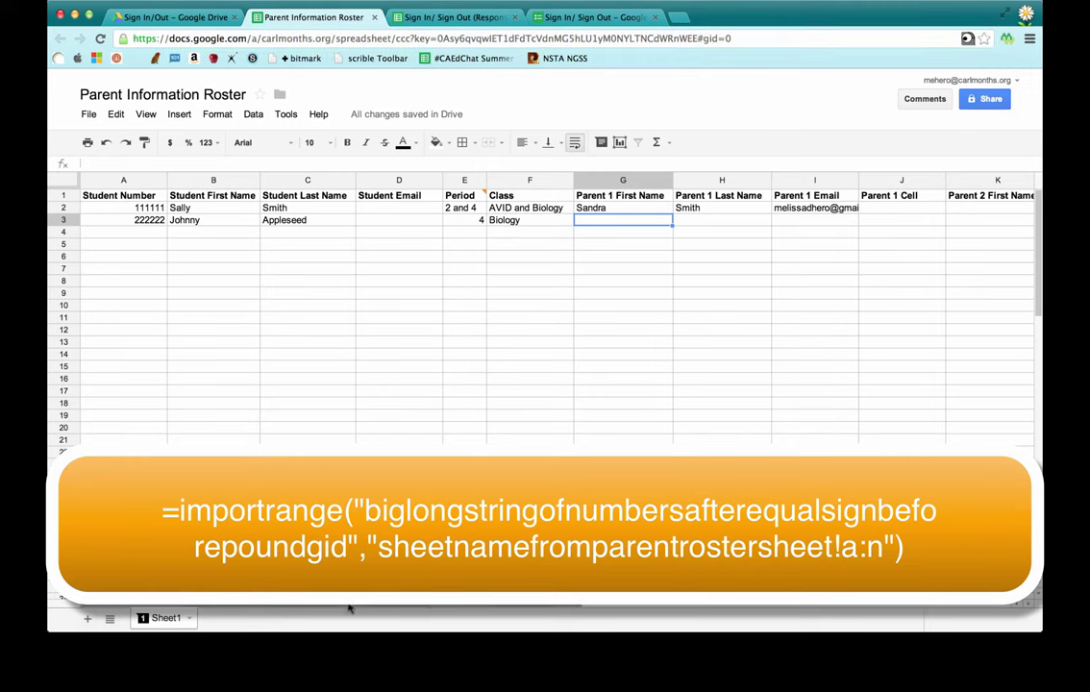
scroll(123, 182, right, 1)
scroll(548, 308, right, 4)
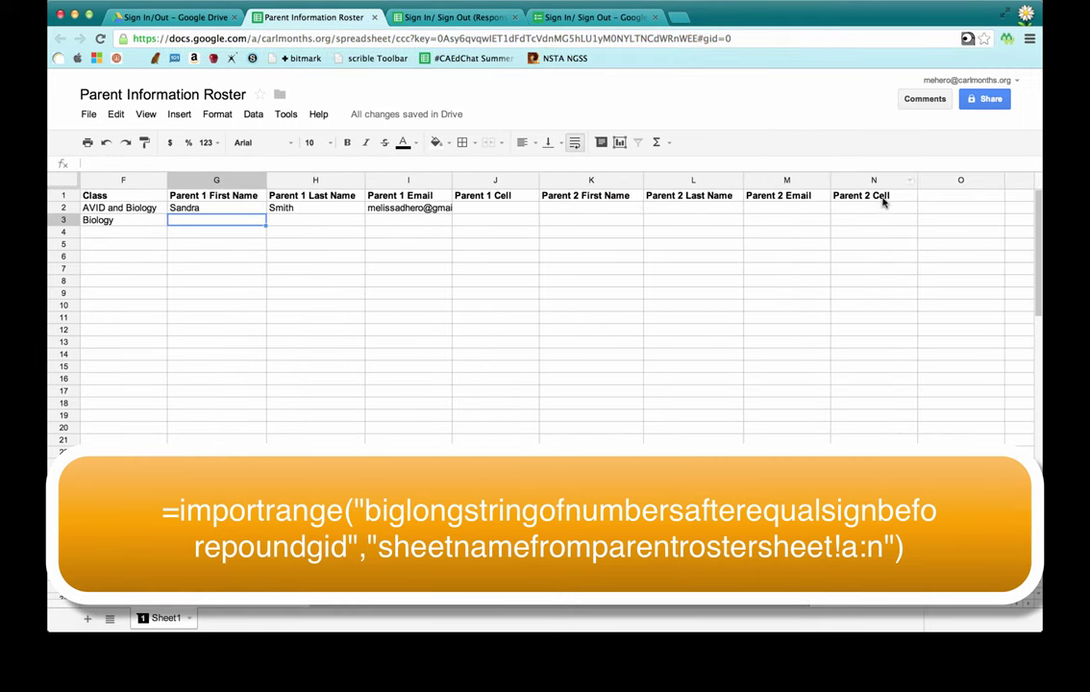
click(462, 17)
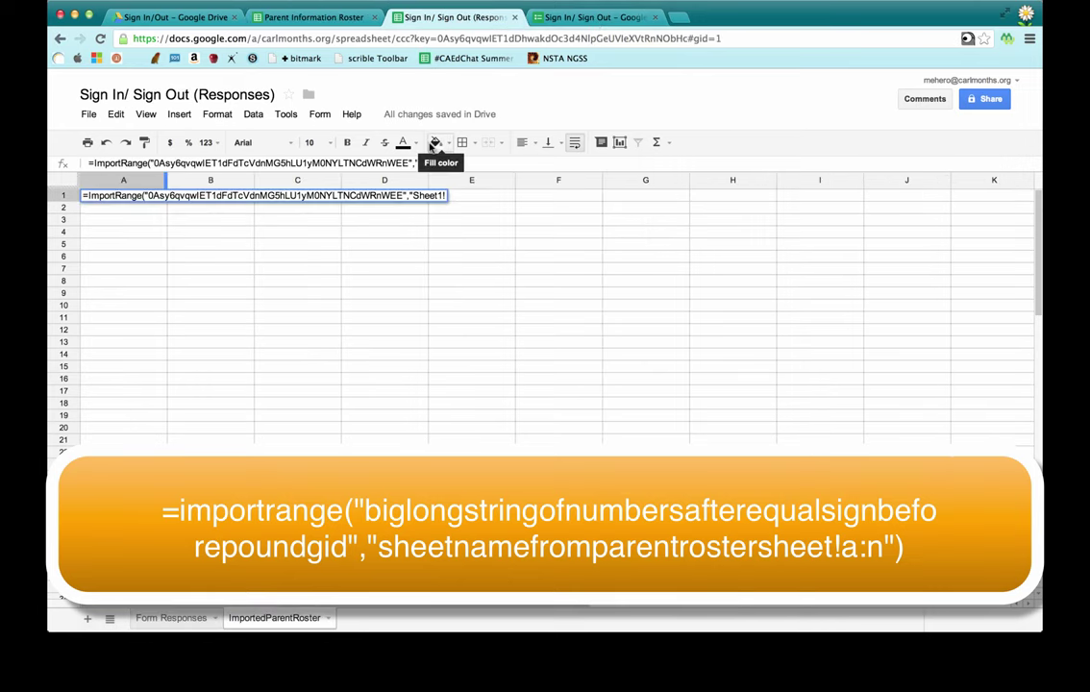
text(A:)
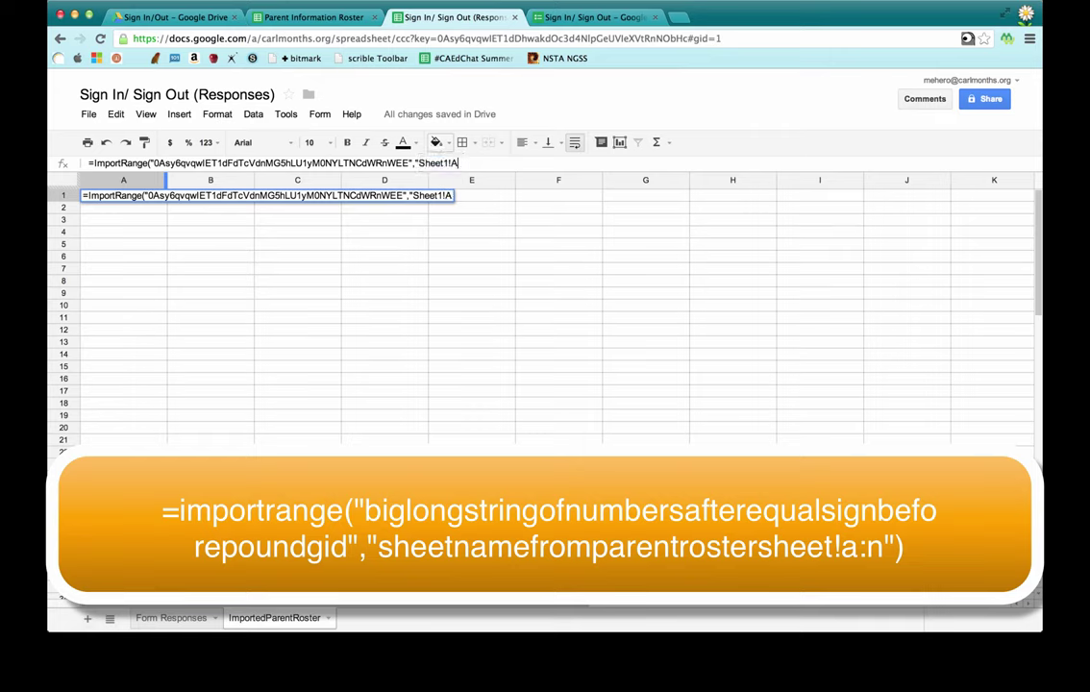
text(N"))
key(Return)
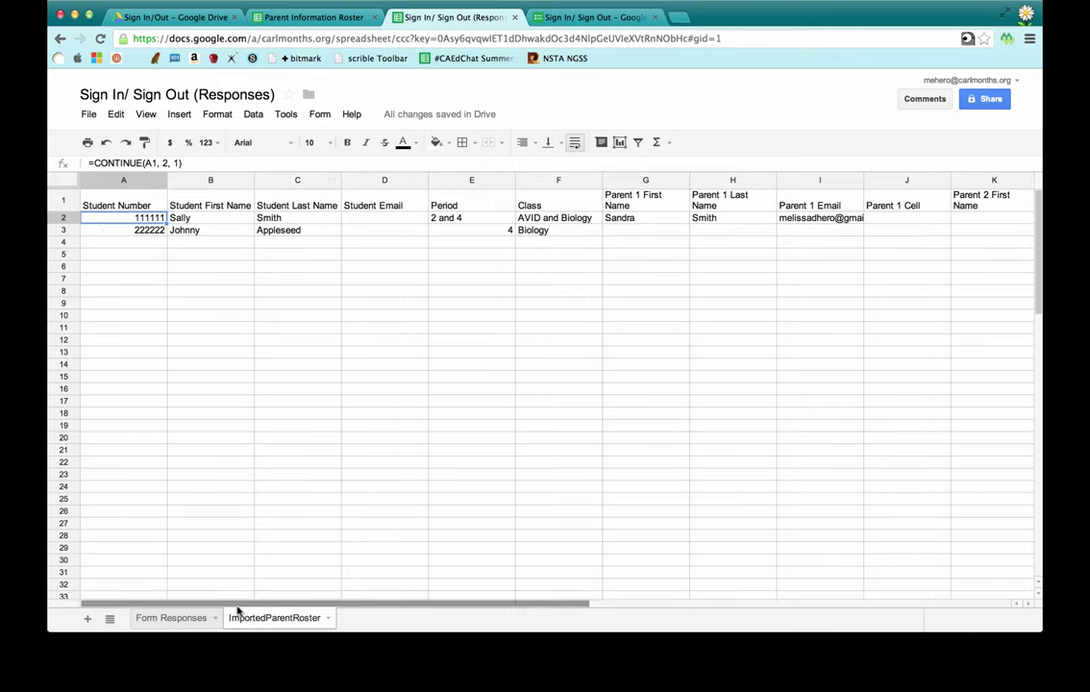
Step: Review the imported roster and its A1 ImportRange formula, then show the Form Responses sheet
drag(239, 608, 225, 537)
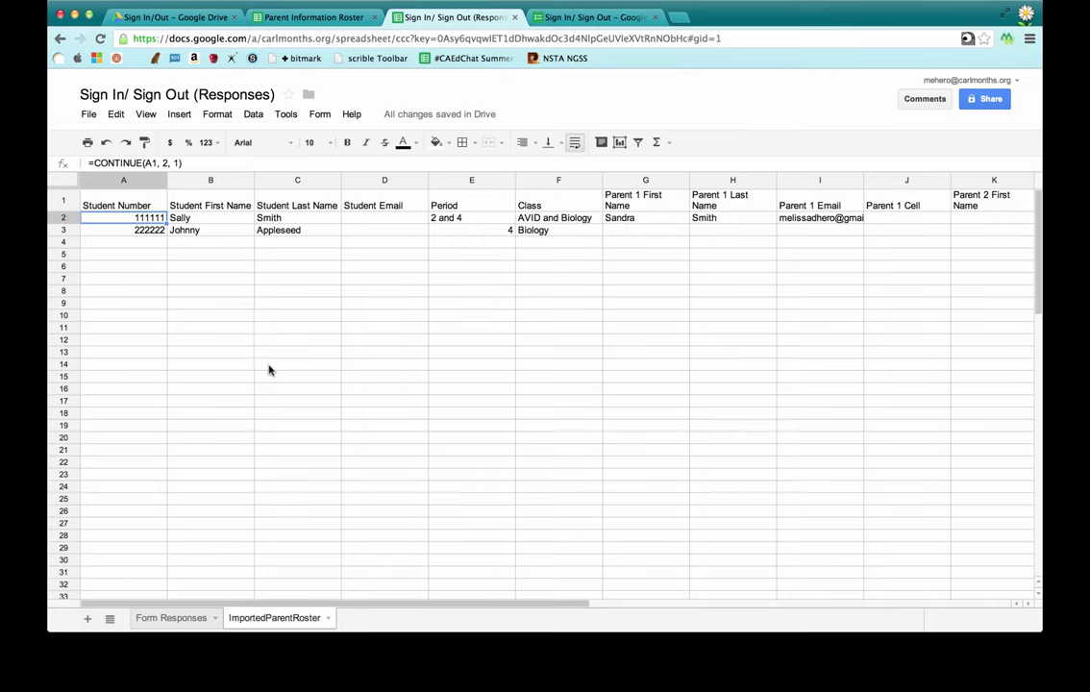
click(147, 246)
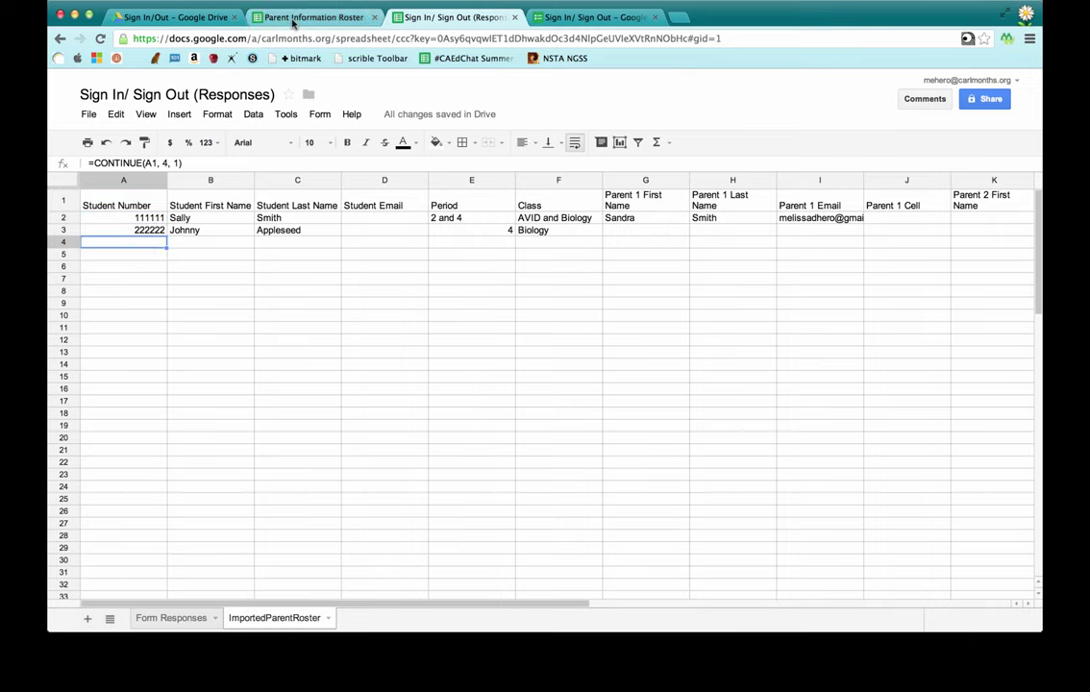
click(292, 18)
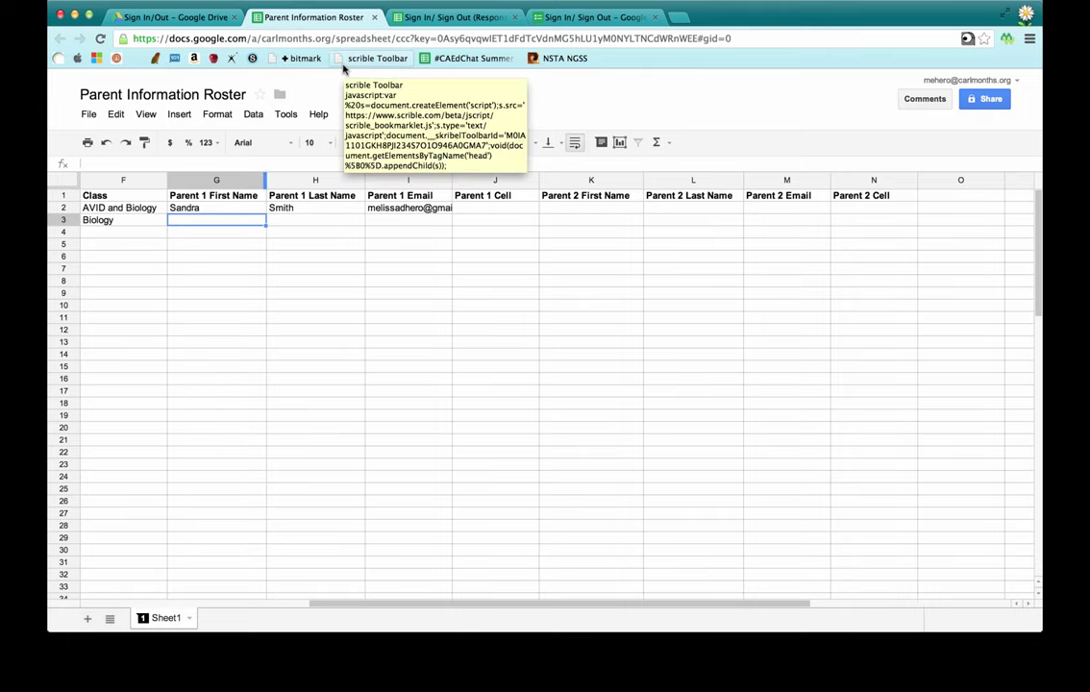
click(426, 18)
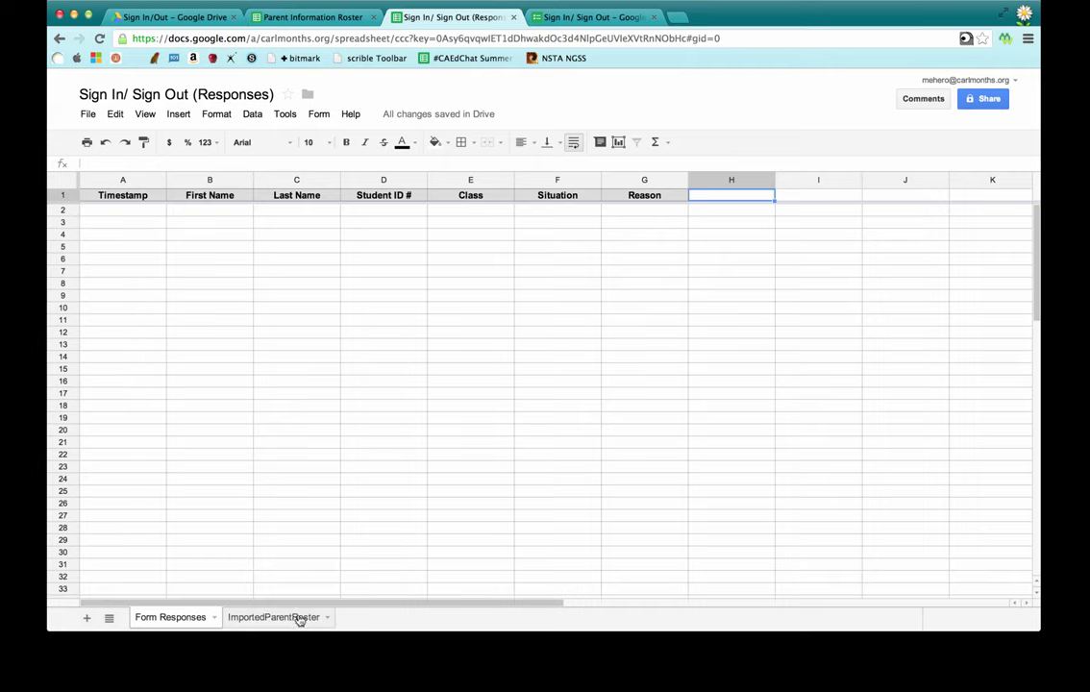
click(299, 618)
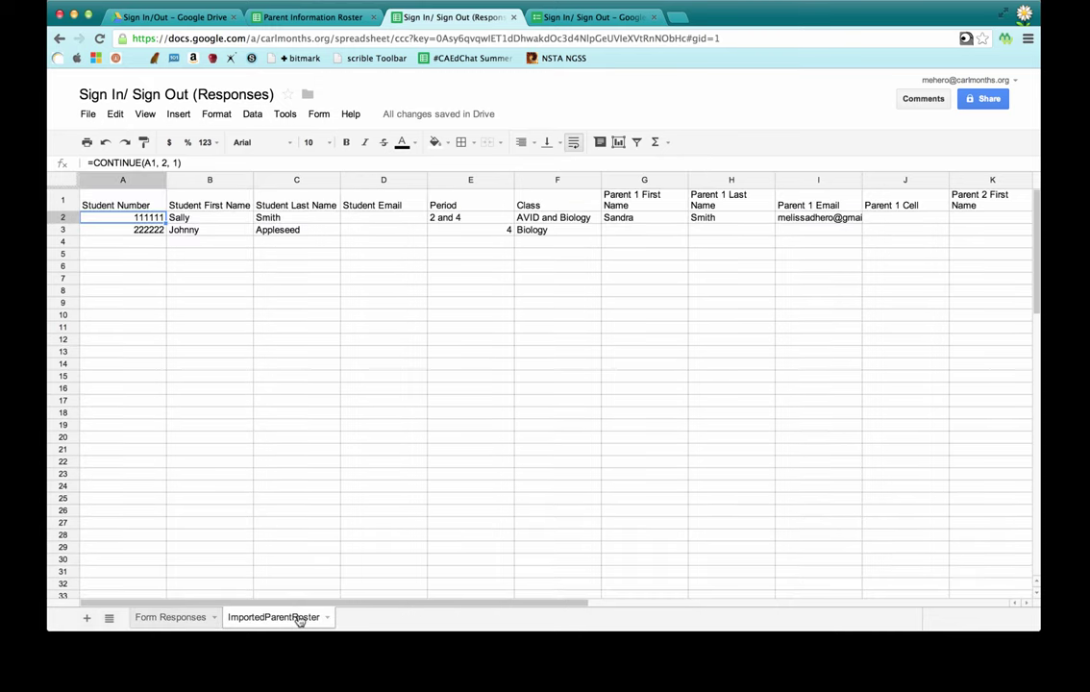
click(141, 196)
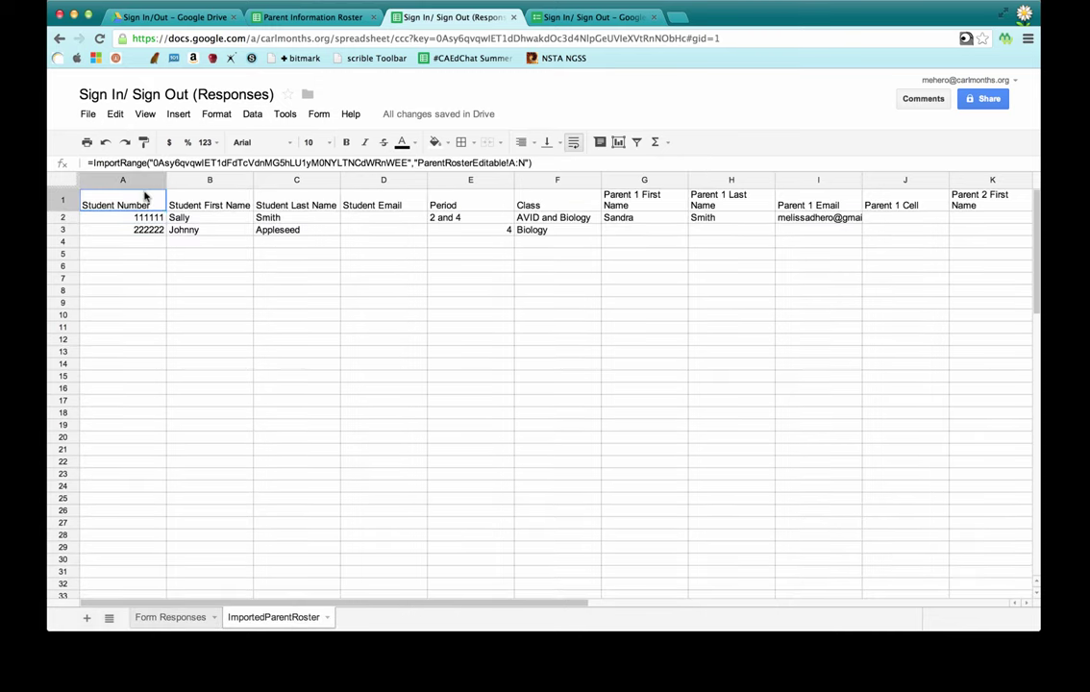
click(161, 619)
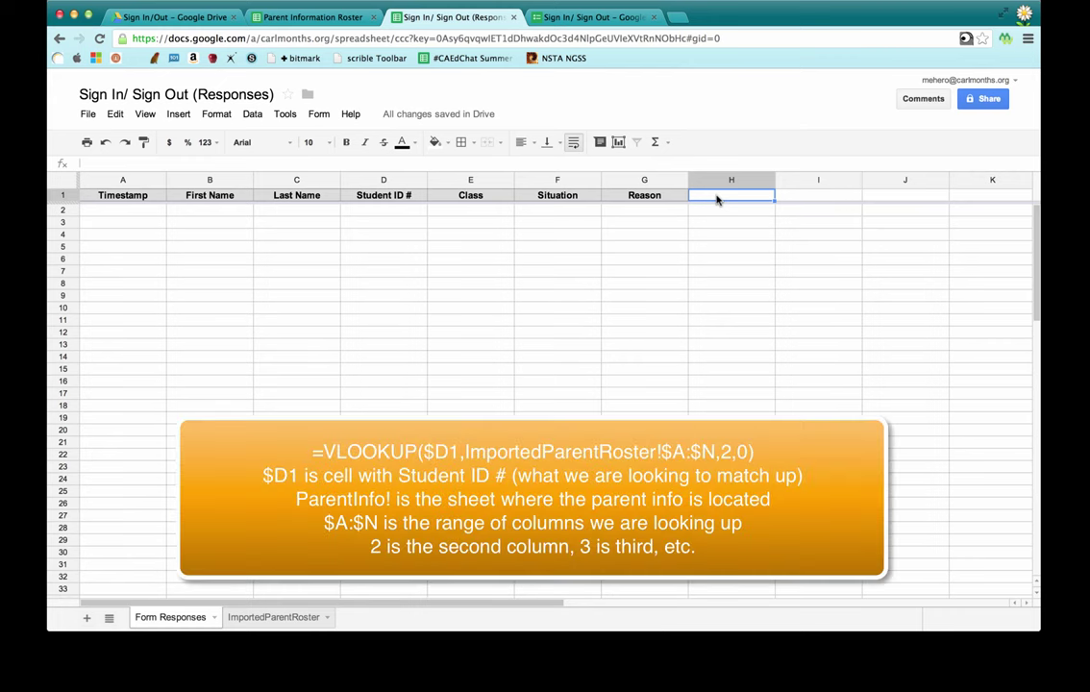
Step: Begin =VLOOKUP($D1, in H1 to look up each response's Student ID #
text(=)
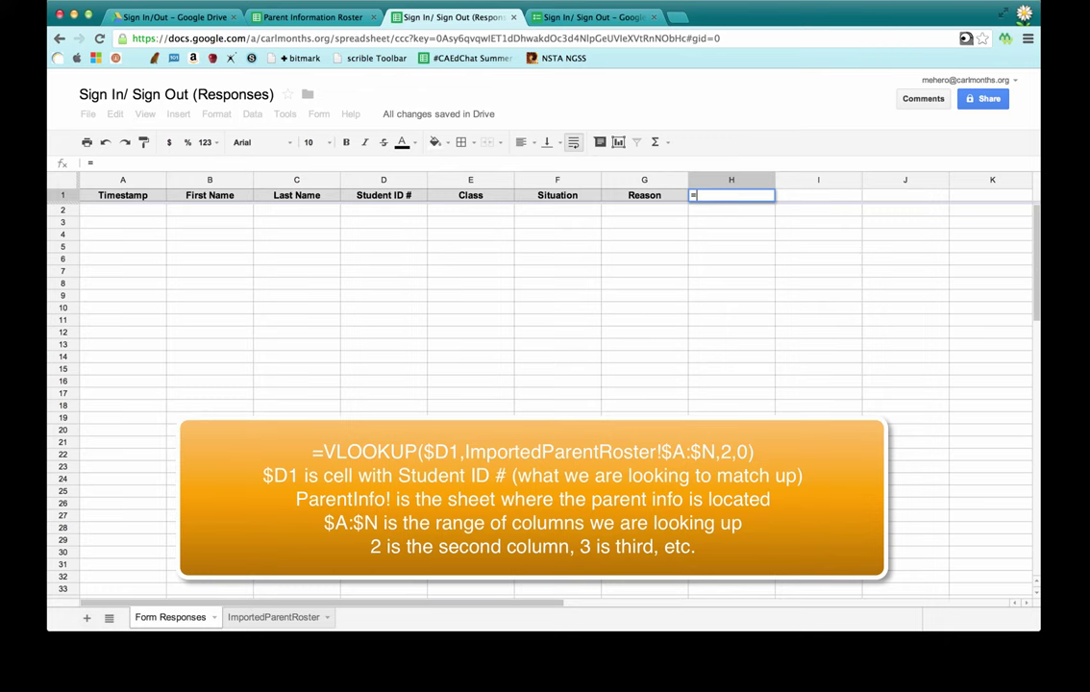
text(vloo)
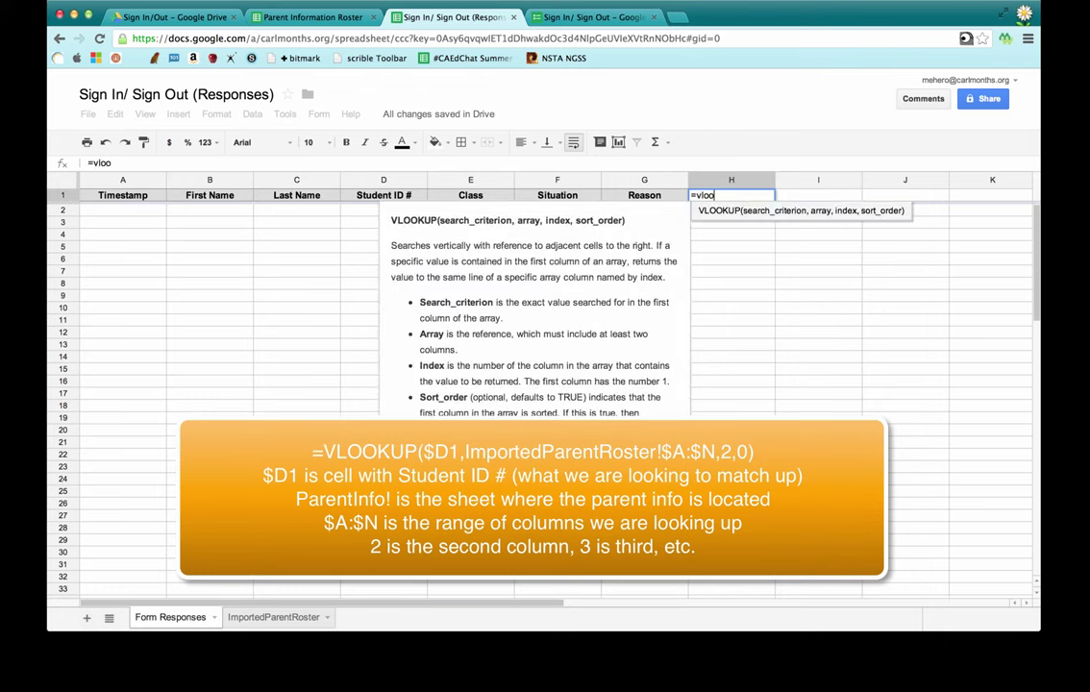
click(750, 212)
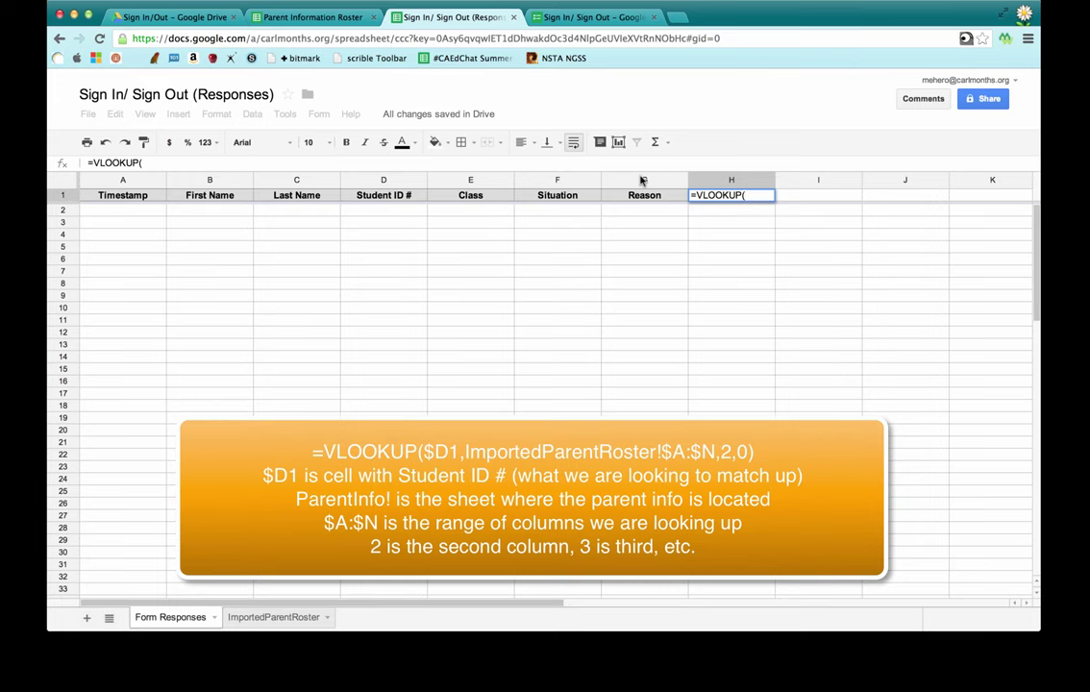
text(D)
key(BackSpace)
text($D1,)
Step: Add ImportedParentRoster!$A:$N as the lookup range in H1's VLOOKUP
click(293, 623)
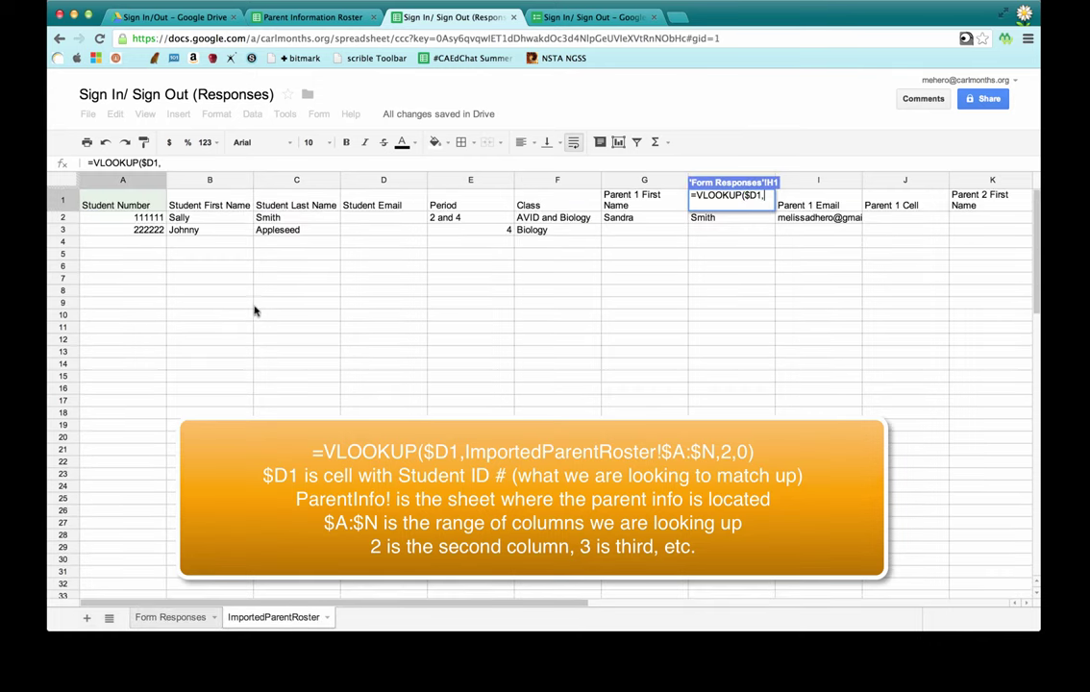
click(189, 623)
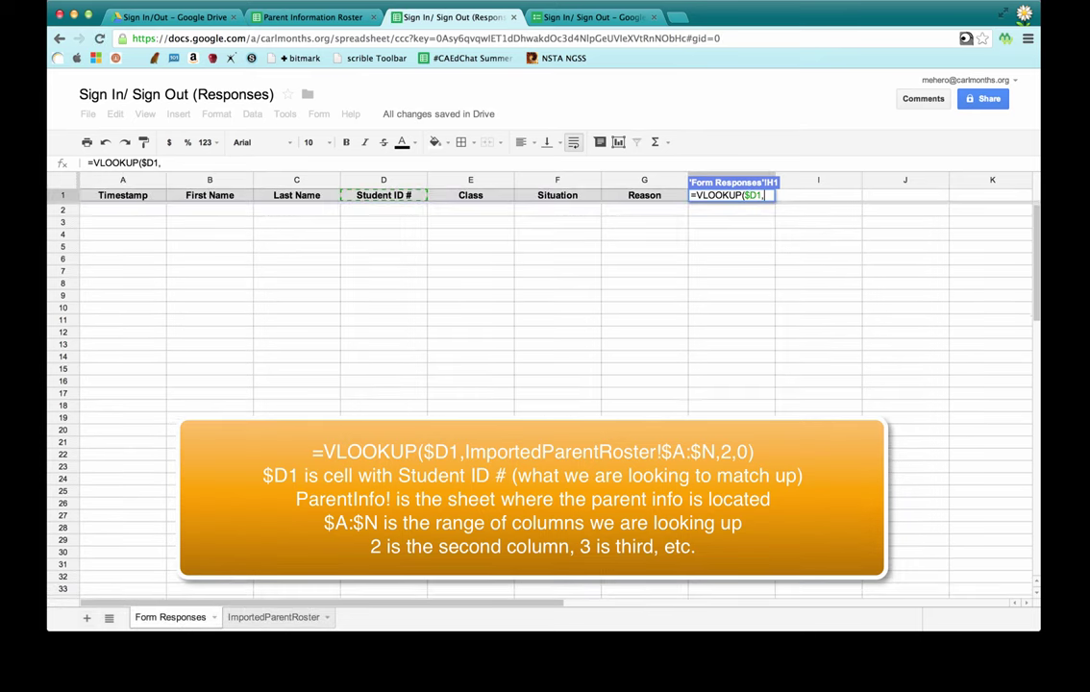
text(Importe)
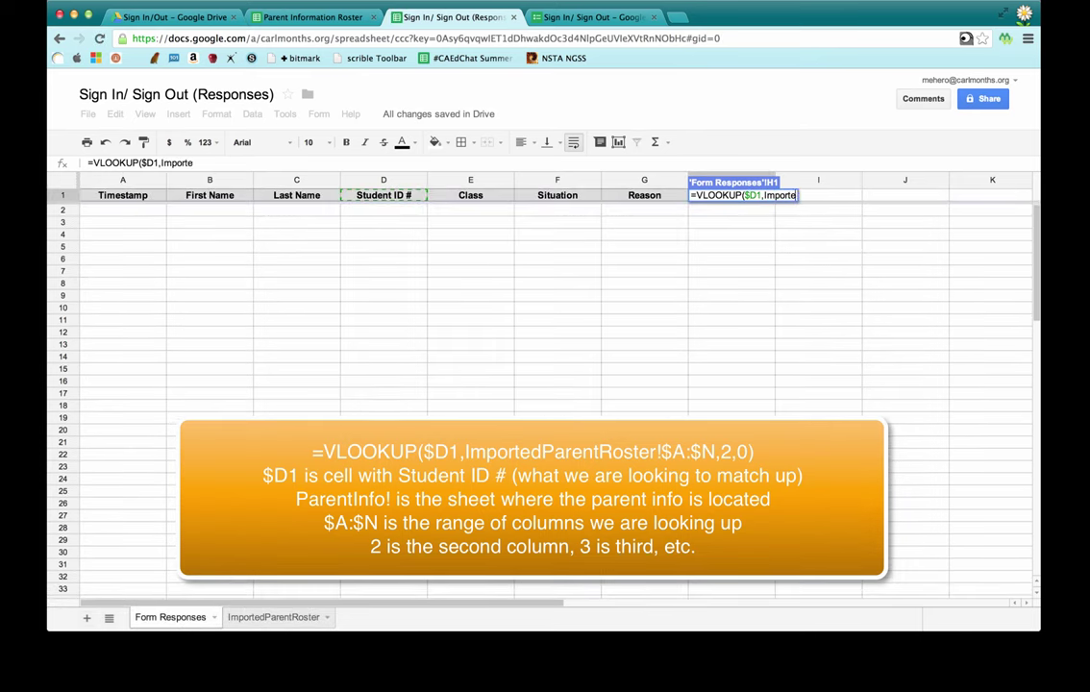
text(dParentRoster)
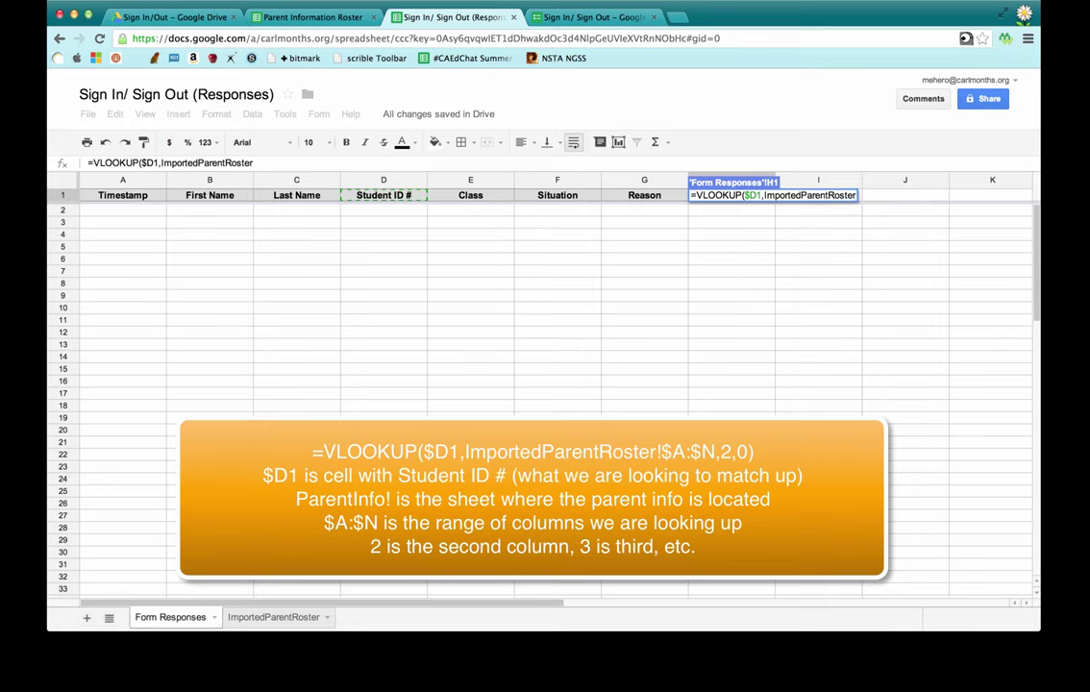
text(!)
text($A:$N)
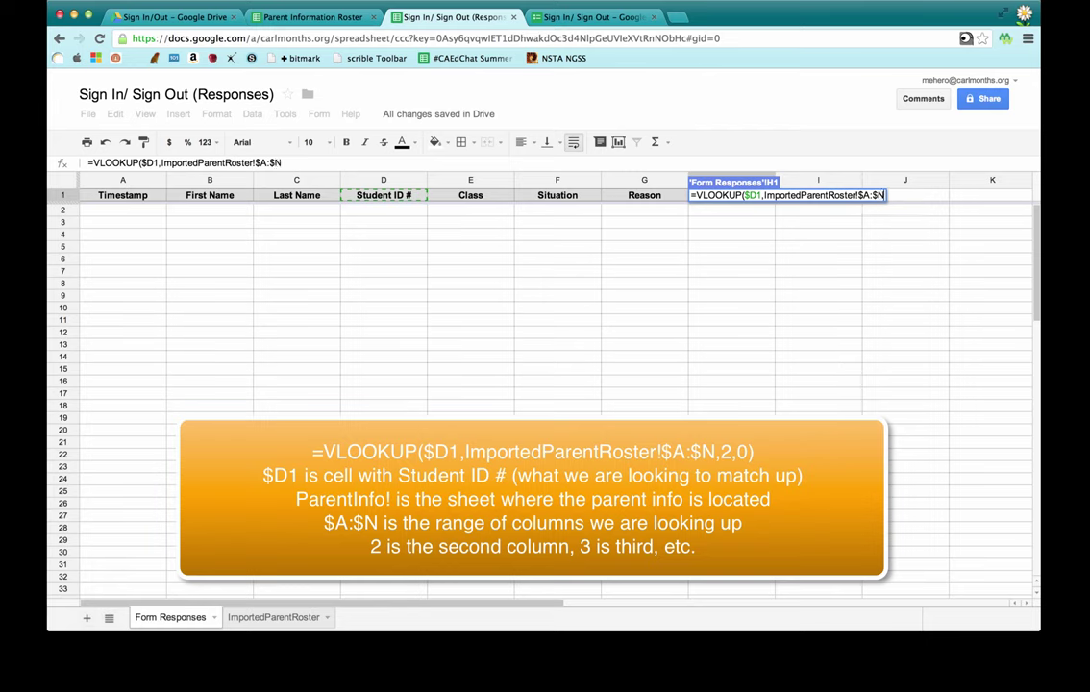
text(,)
Step: Finish with column index 2 and exact match 0, then review H1's #N/A result
click(357, 18)
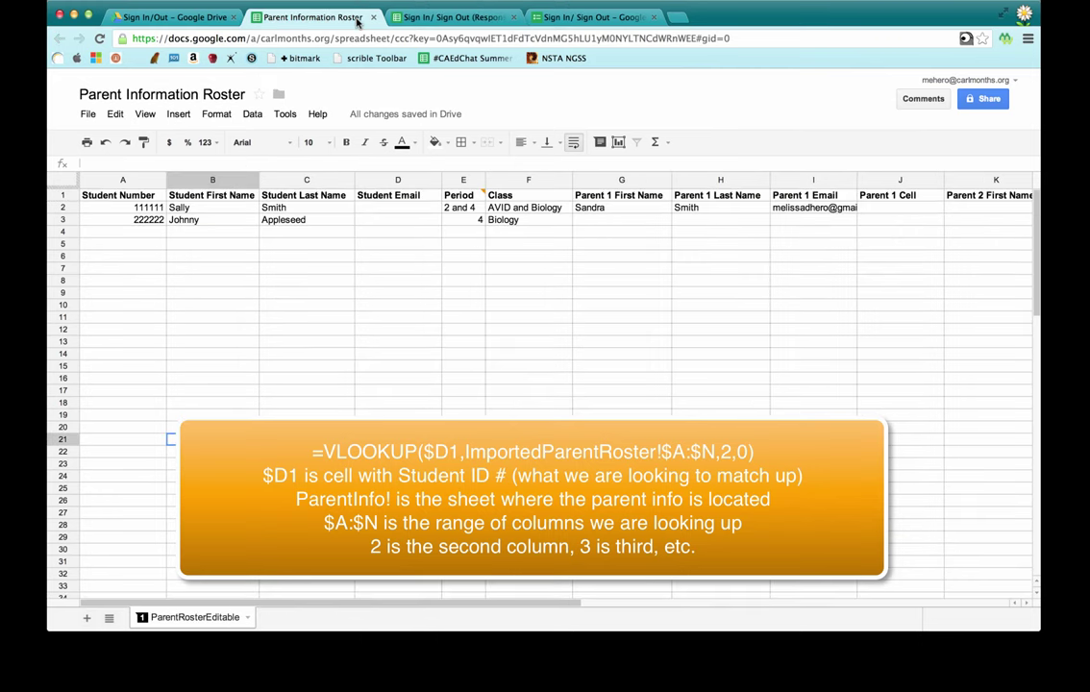
click(447, 17)
click(260, 618)
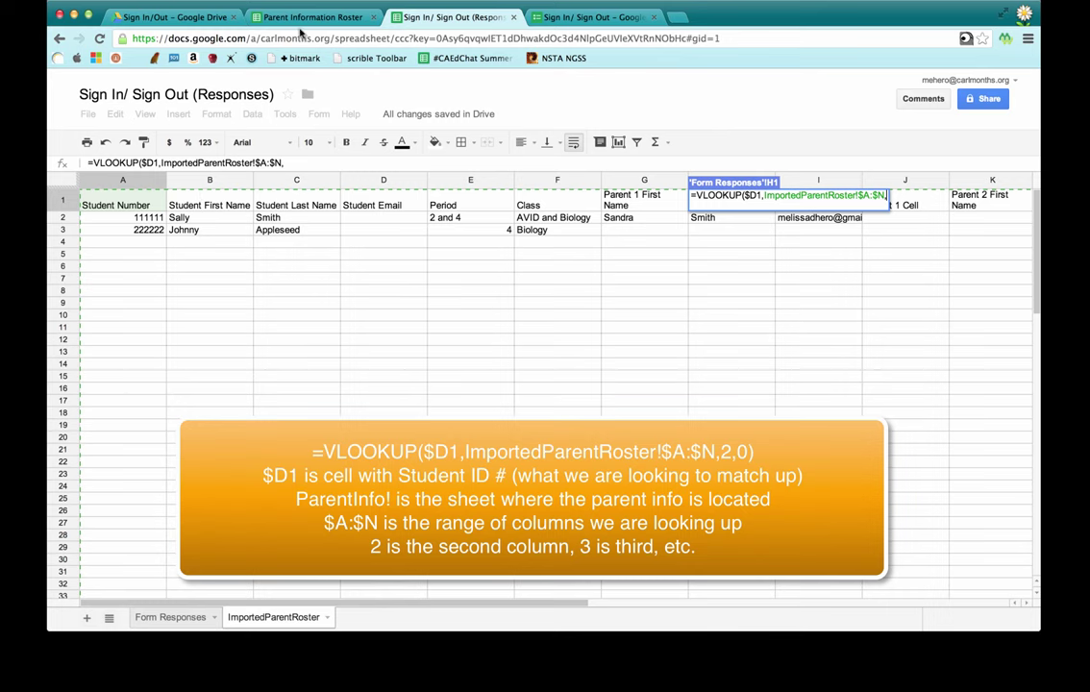
click(170, 617)
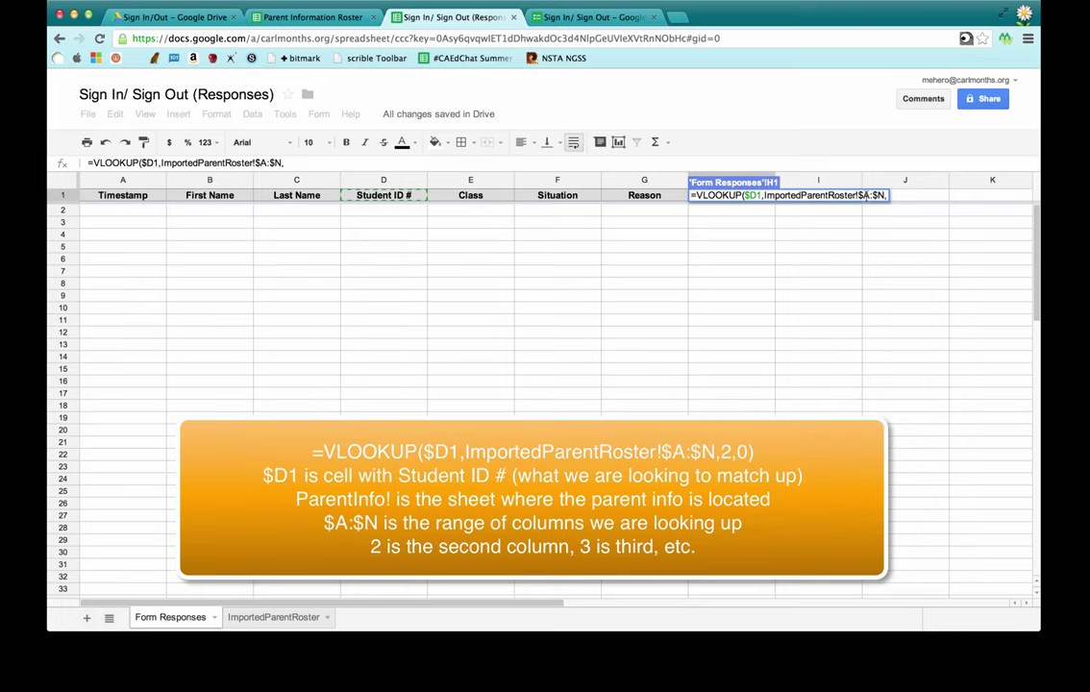
text(2,0)
key(Return)
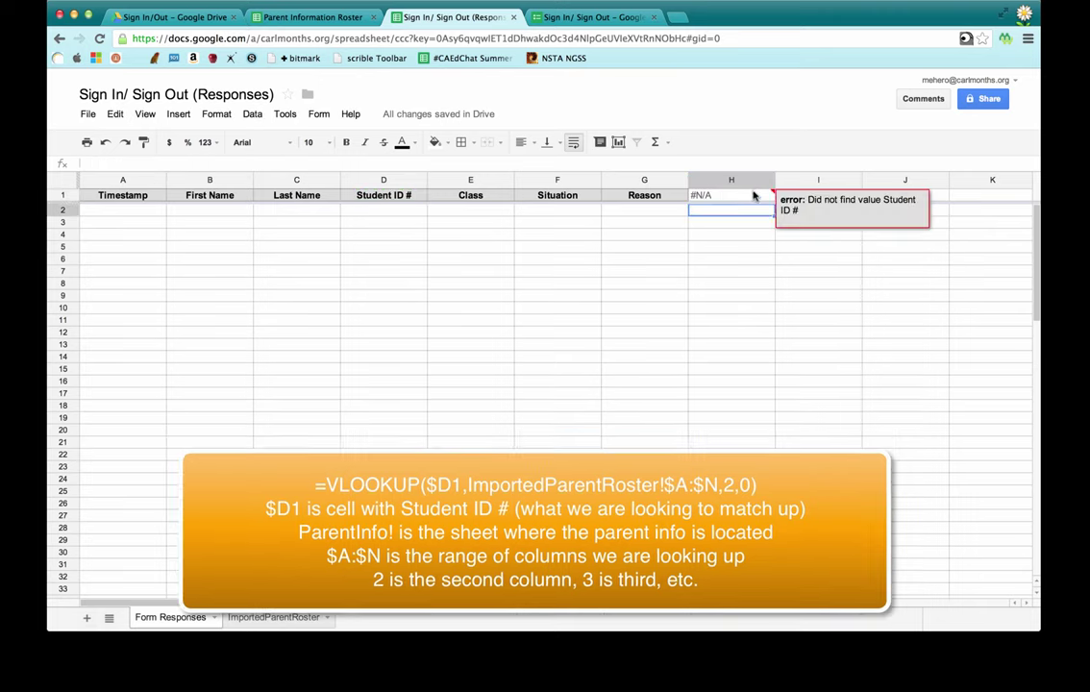
click(739, 197)
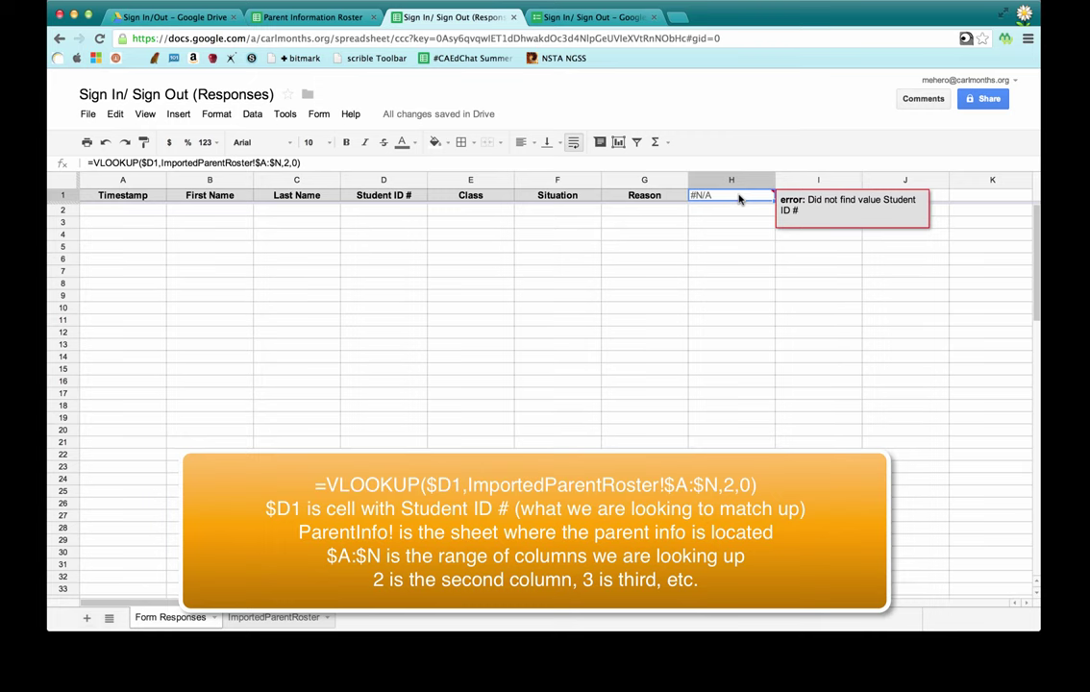
click(256, 617)
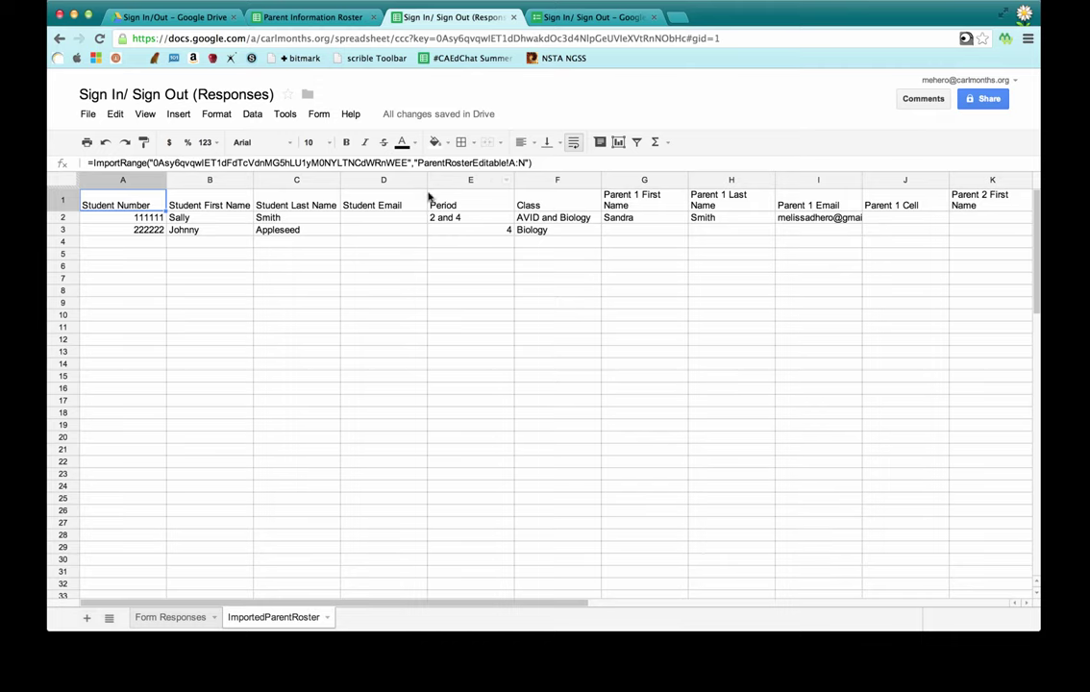
click(149, 619)
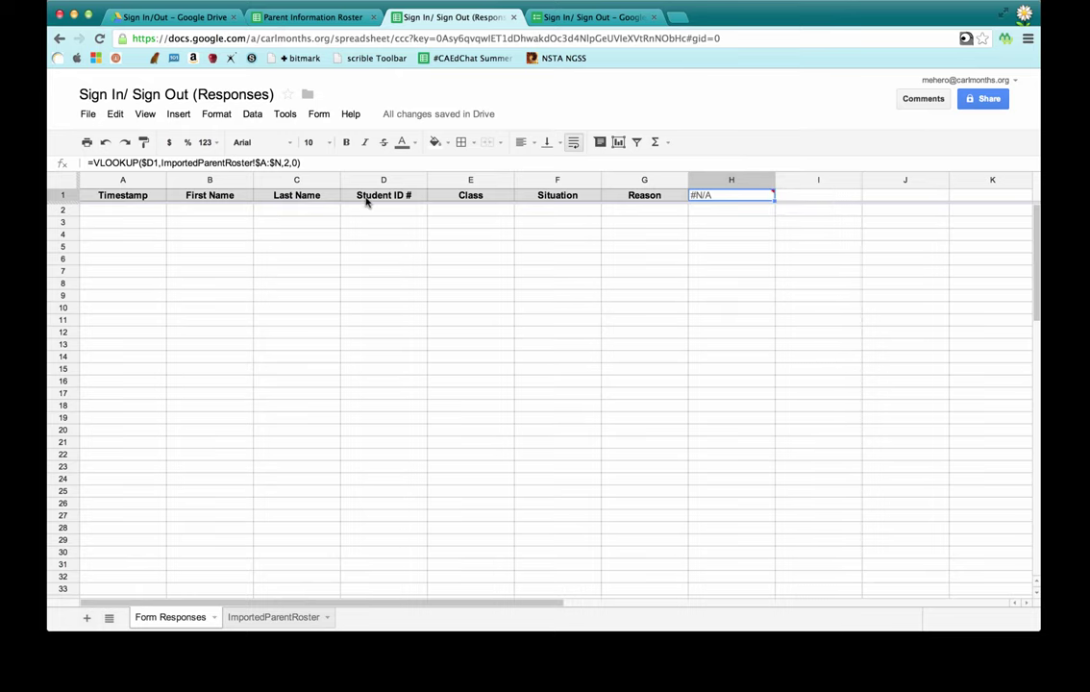
click(274, 618)
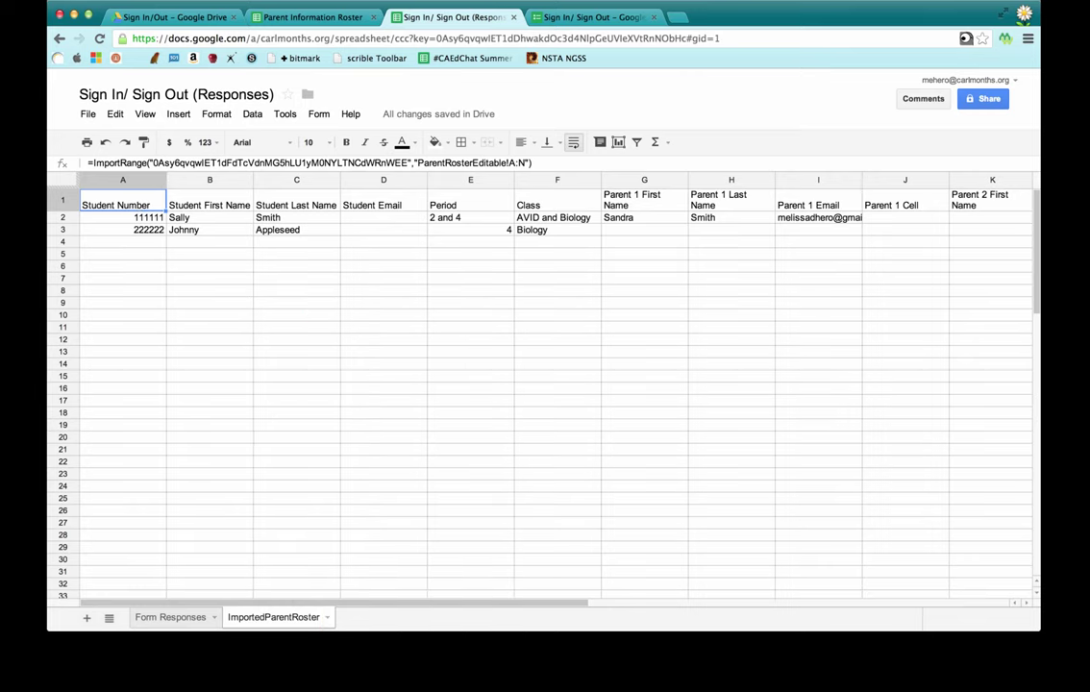
click(307, 22)
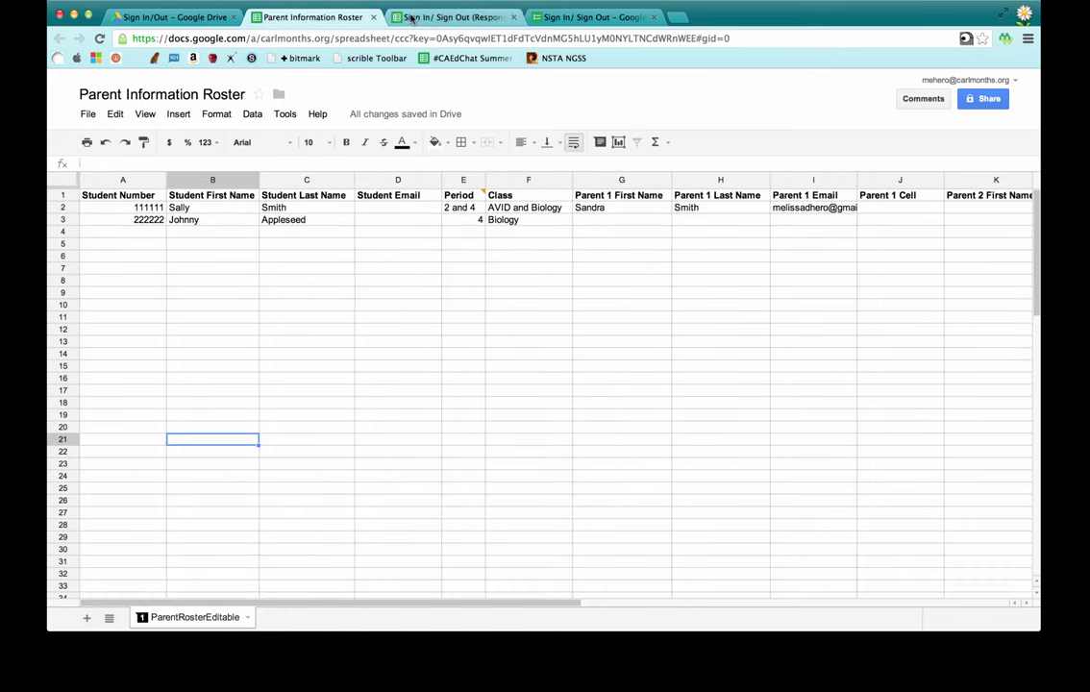
click(141, 195)
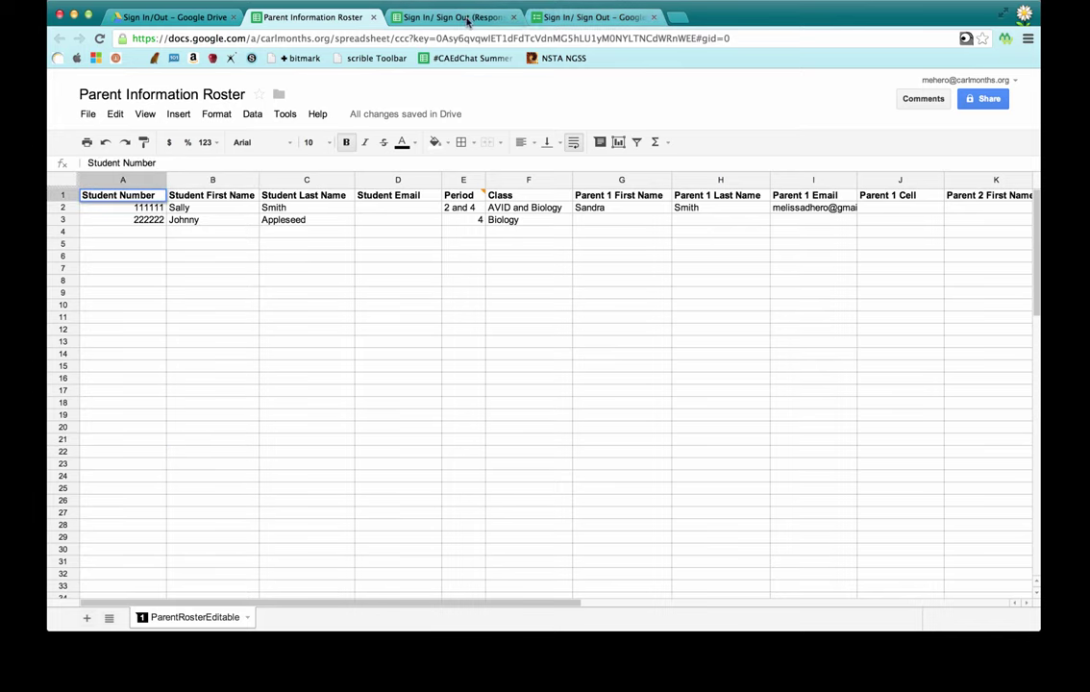
click(463, 19)
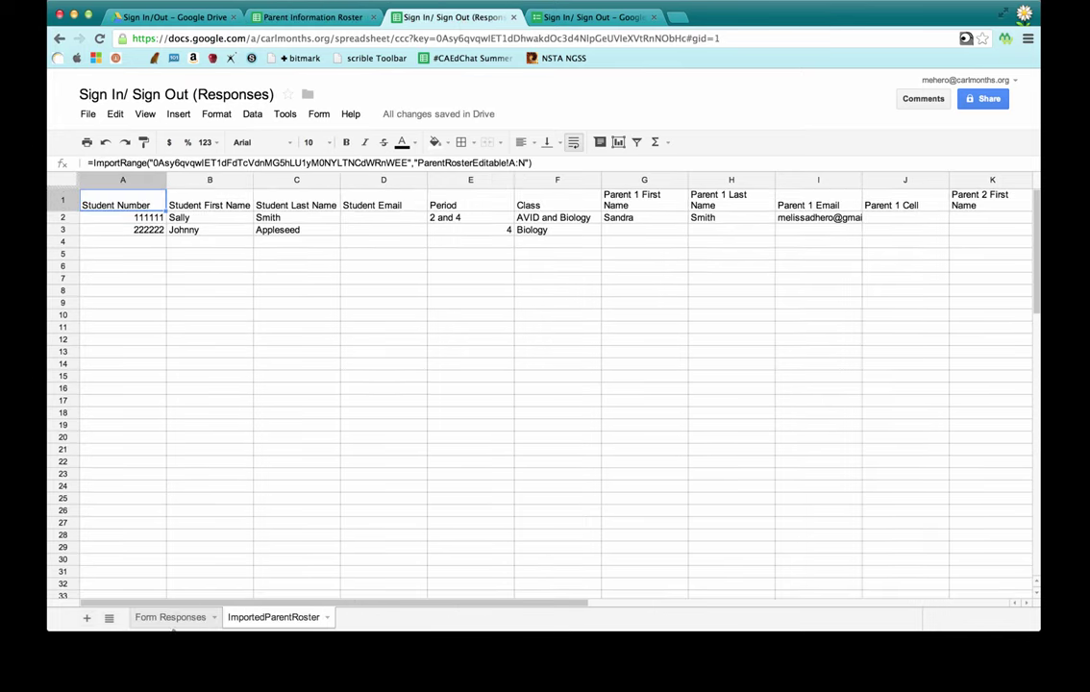
click(169, 618)
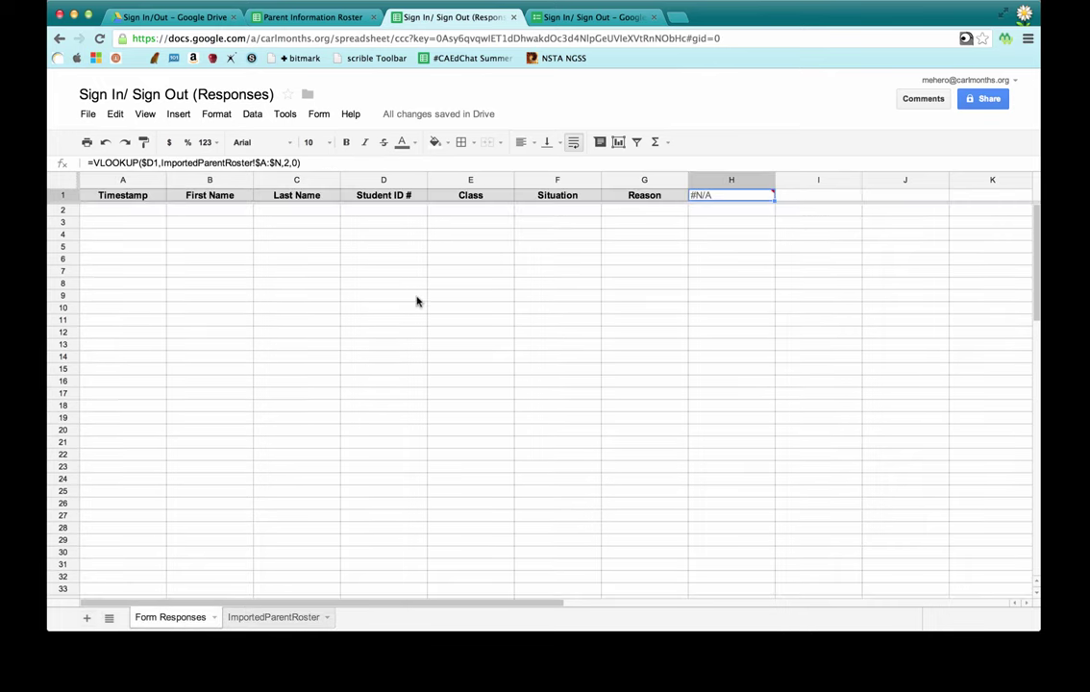
Step: Rename the roster's A1 header from Student Number to Student ID #
click(327, 20)
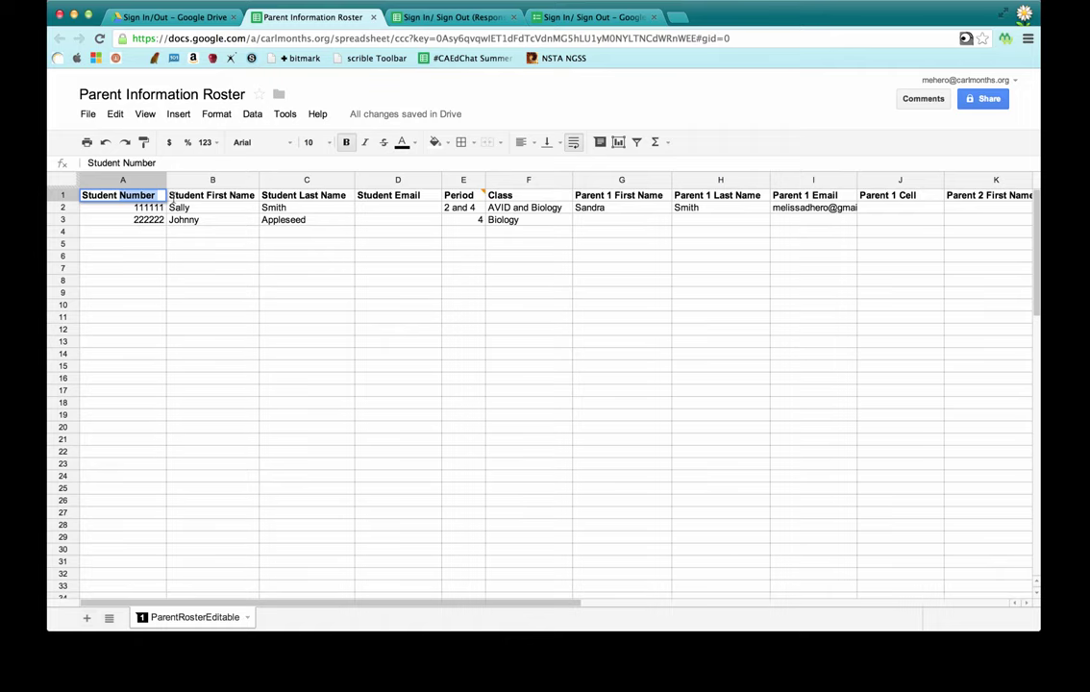
text(ID #)
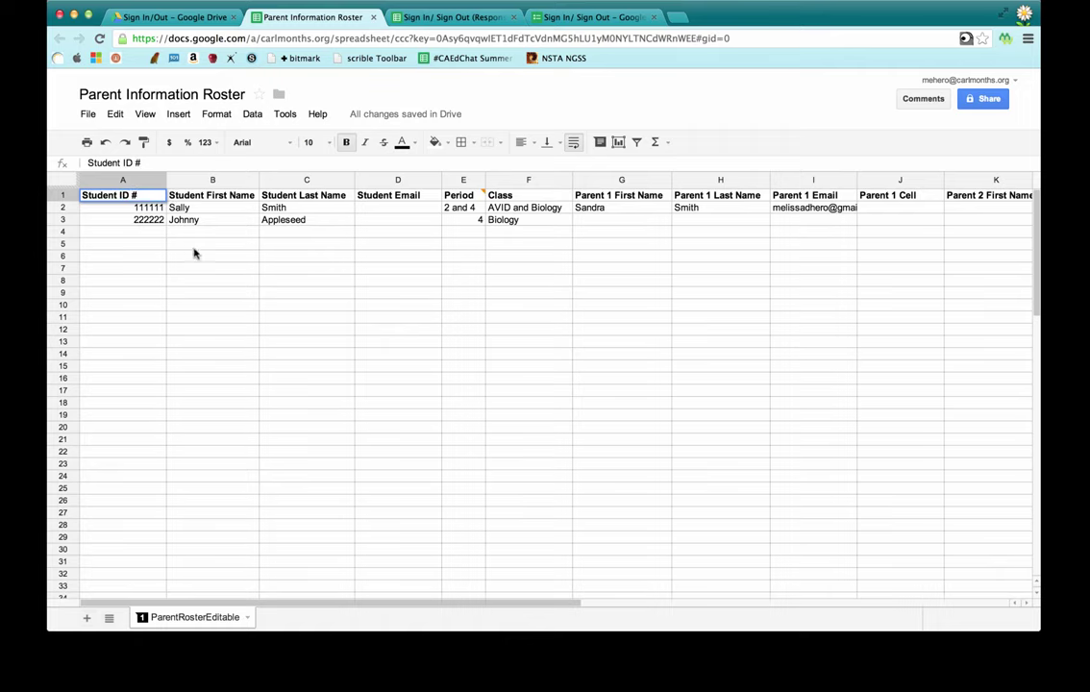
click(193, 252)
Step: Reload the responses spreadsheet so ImportedParentRoster shows the new header, then return to Form Responses
click(416, 20)
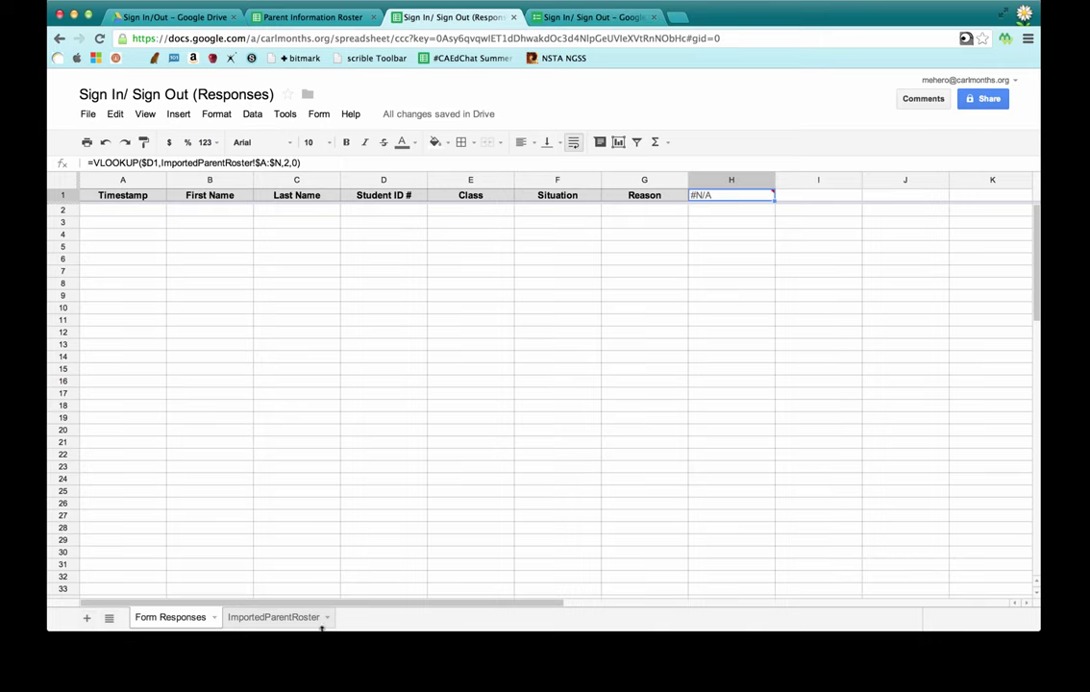
click(288, 618)
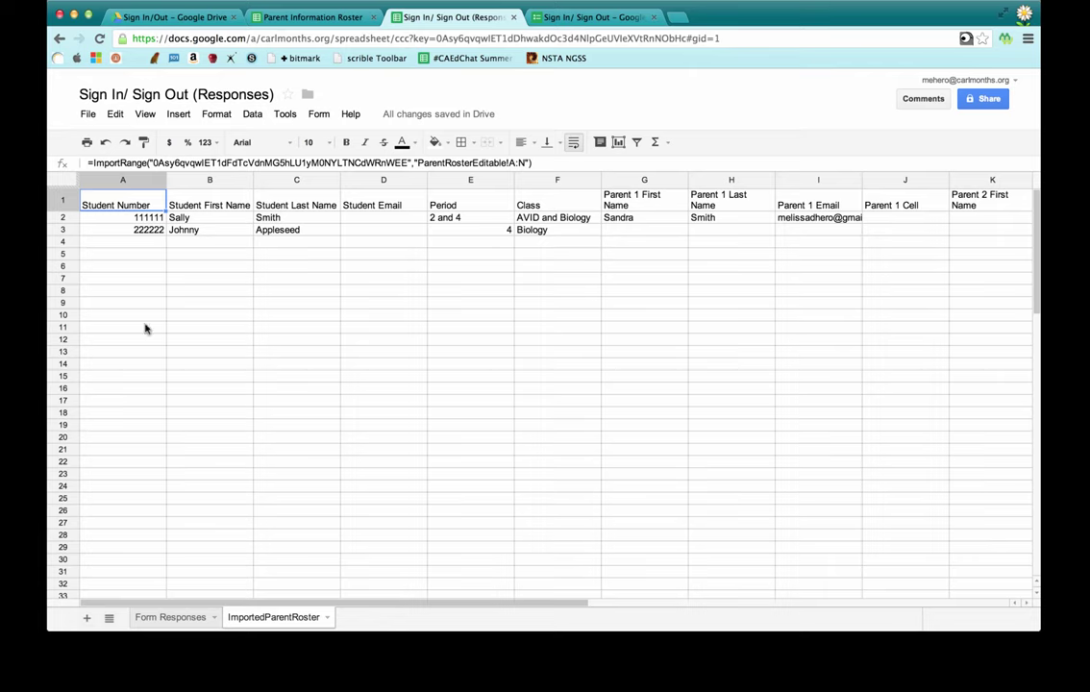
click(99, 39)
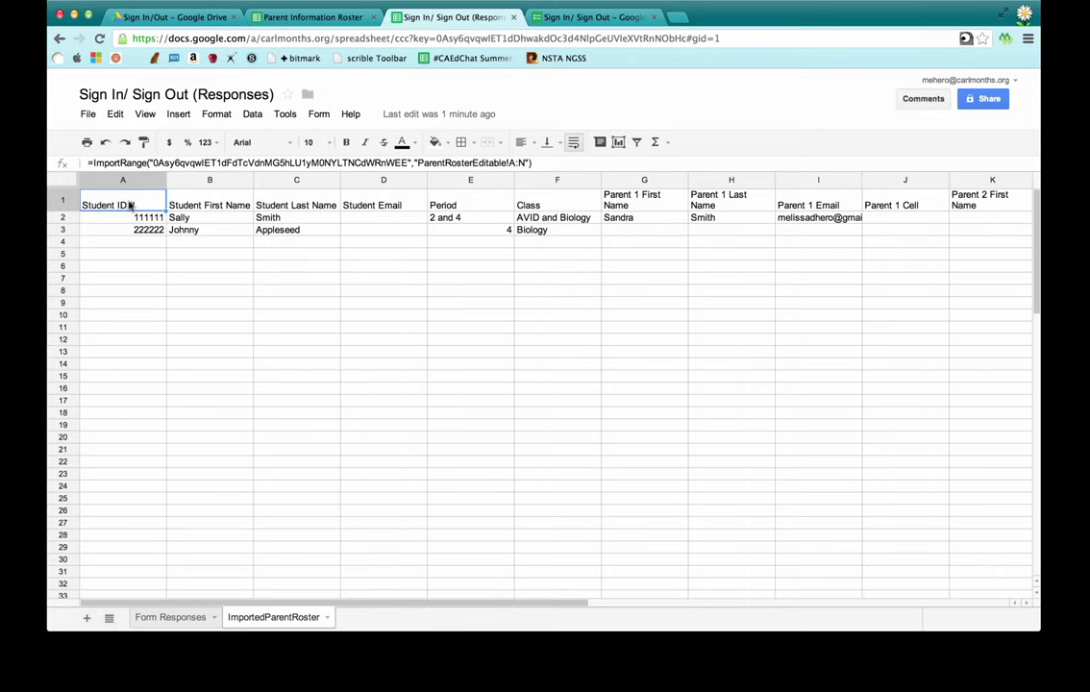
click(134, 240)
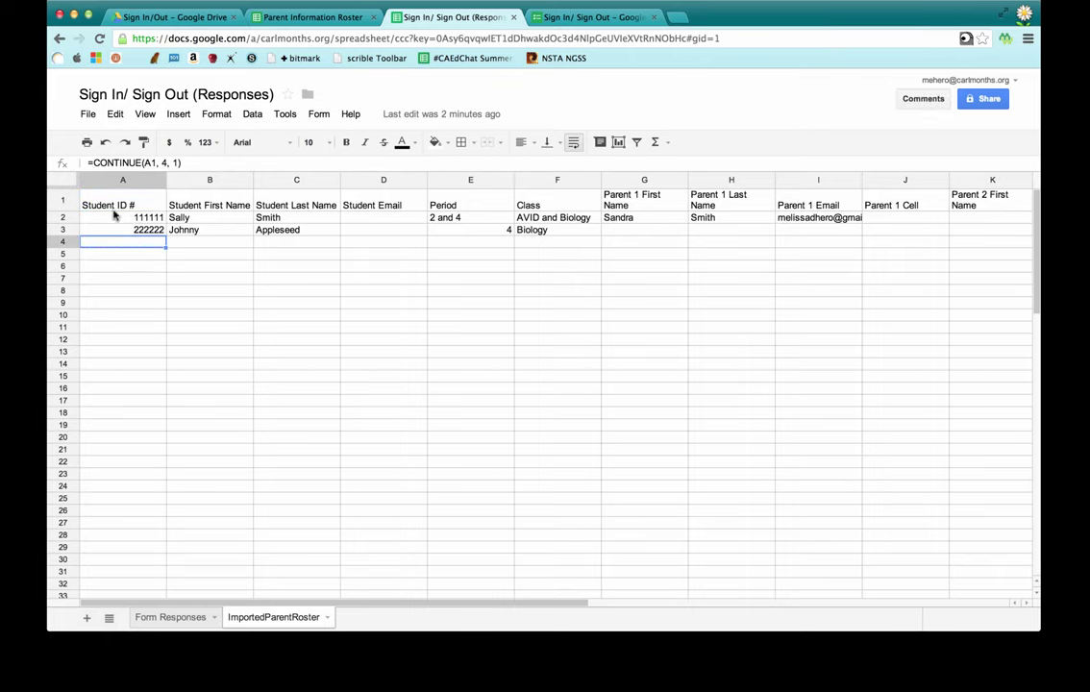
click(182, 619)
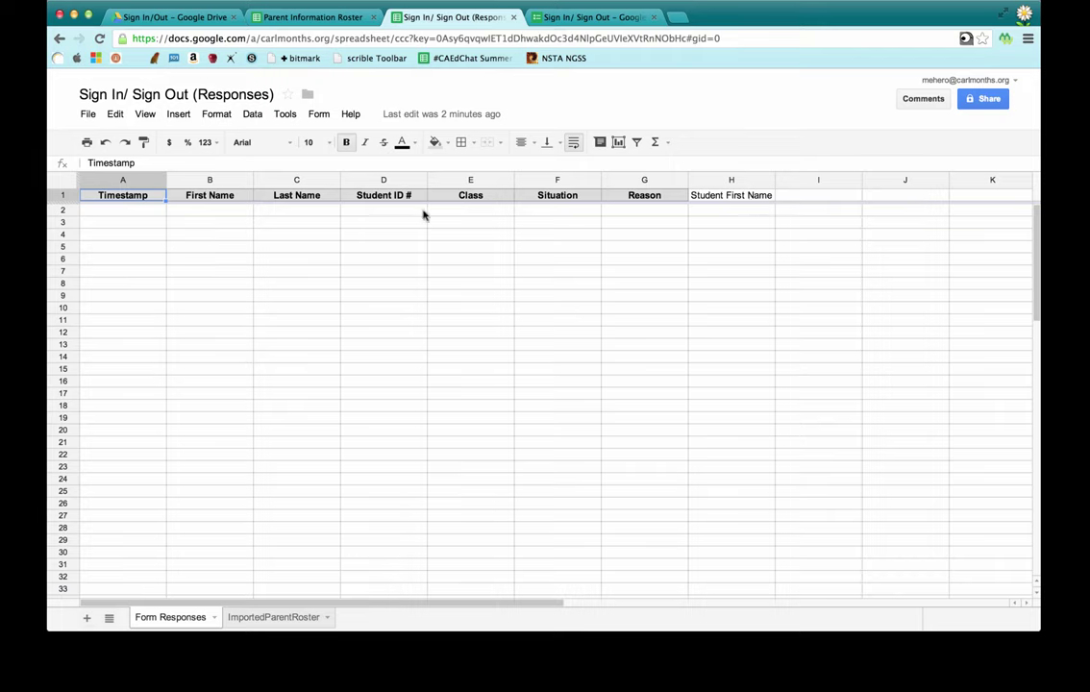
Step: Paste H1's Student First Name lookup formula into I1, checking the roster's column order
click(725, 199)
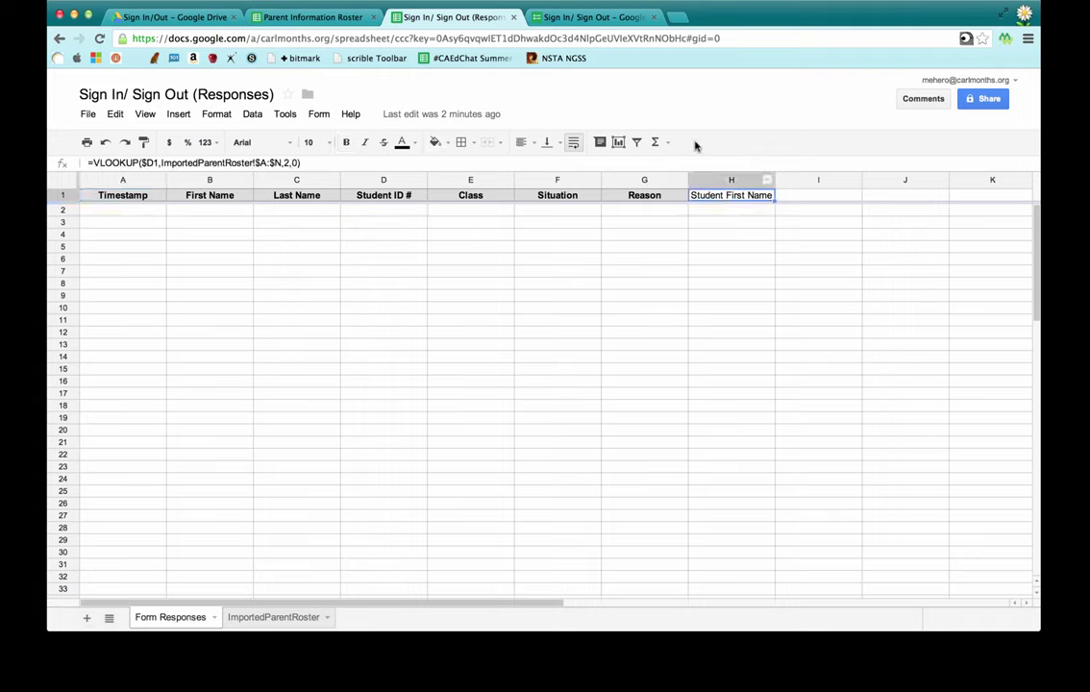
click(272, 616)
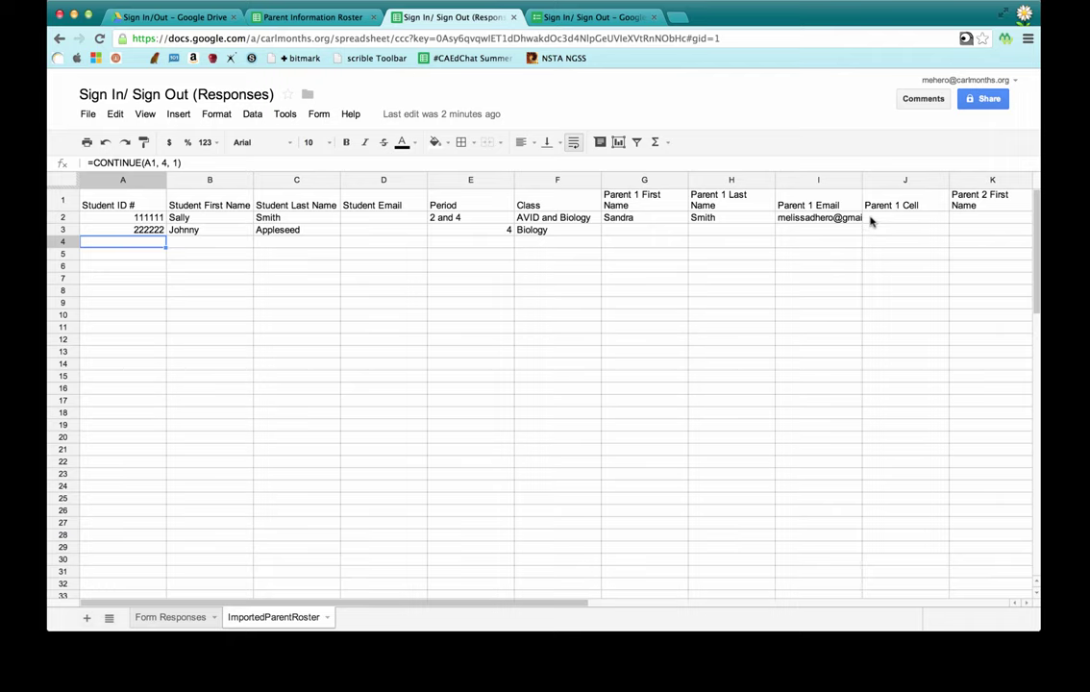
click(170, 617)
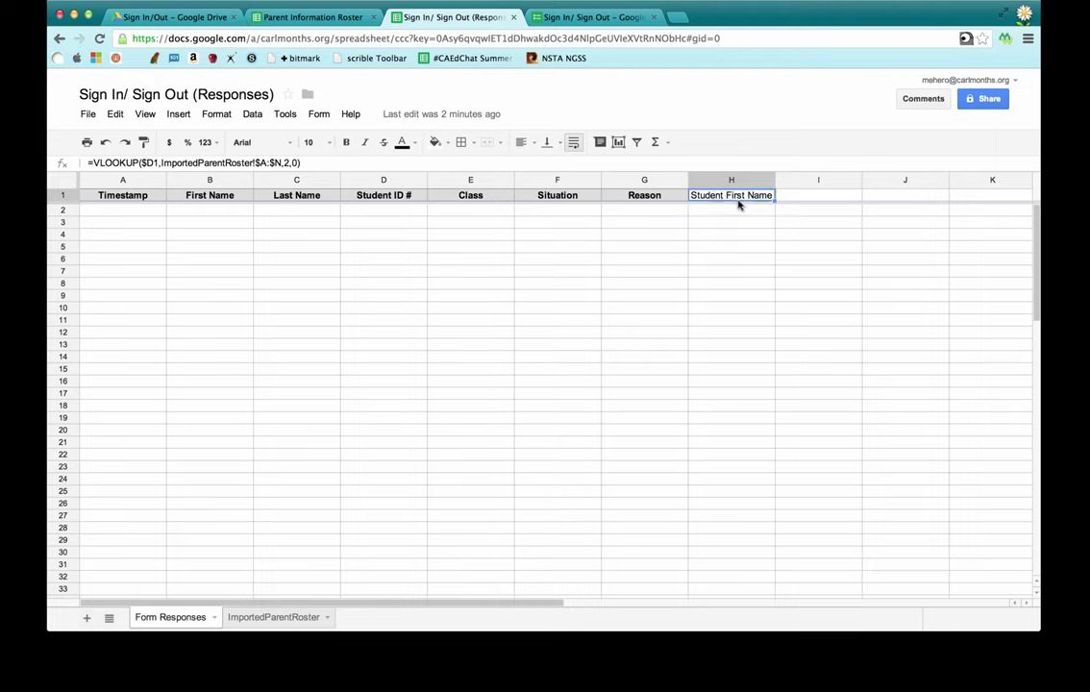
click(798, 197)
text(=VLOOKUP($D1,ImportedParentRoster!$A:$N,2,0))
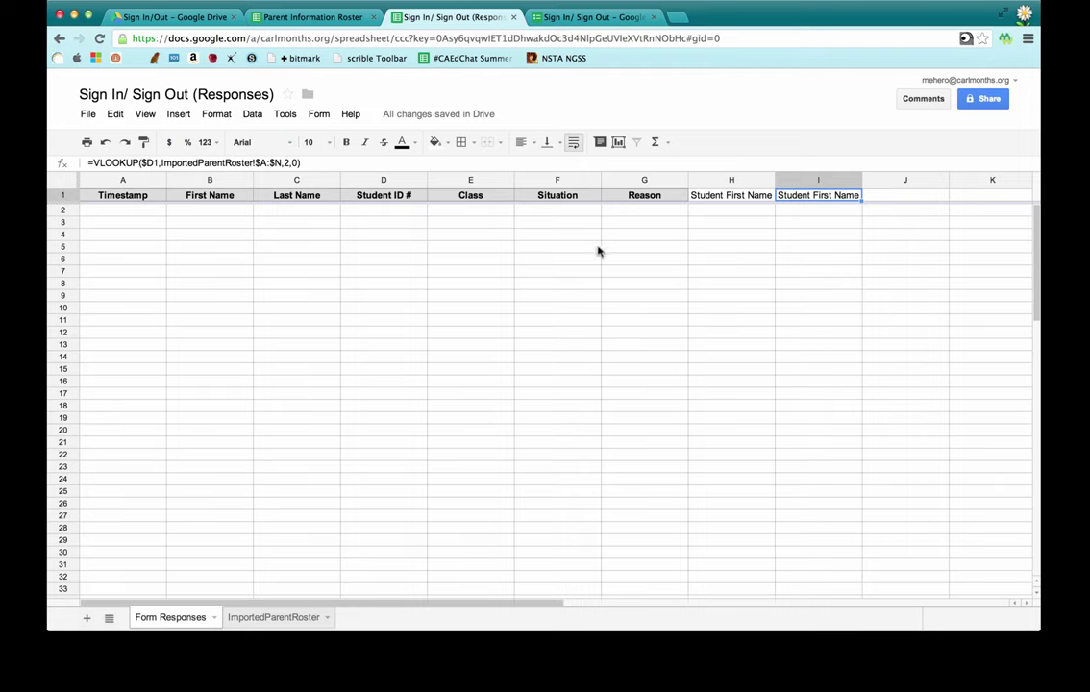
click(250, 618)
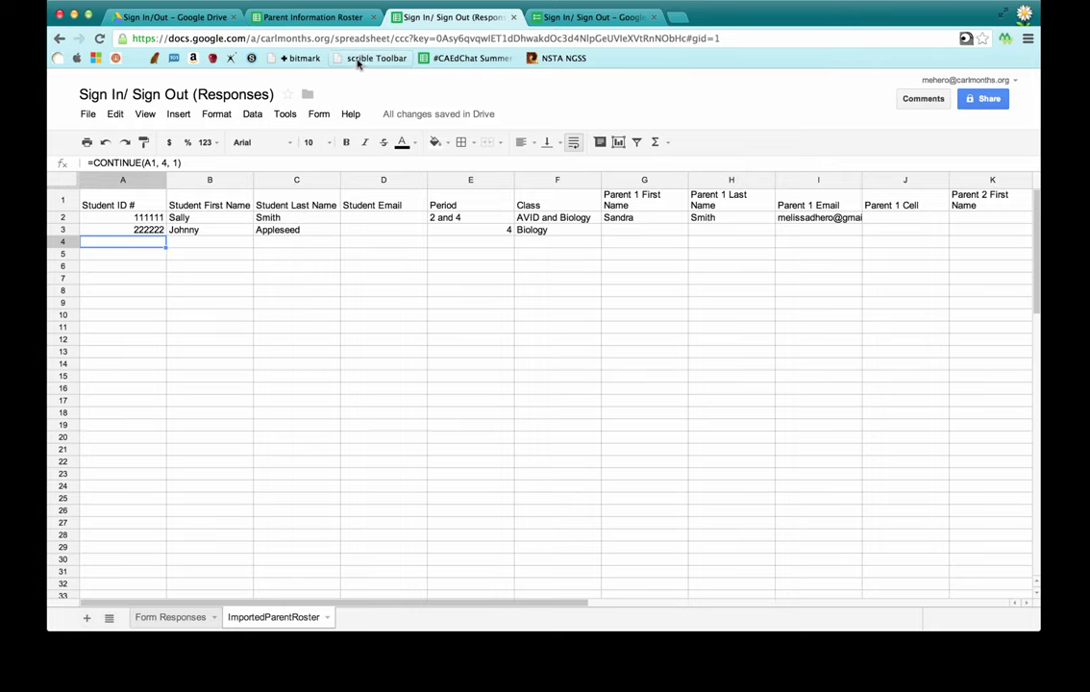
click(168, 618)
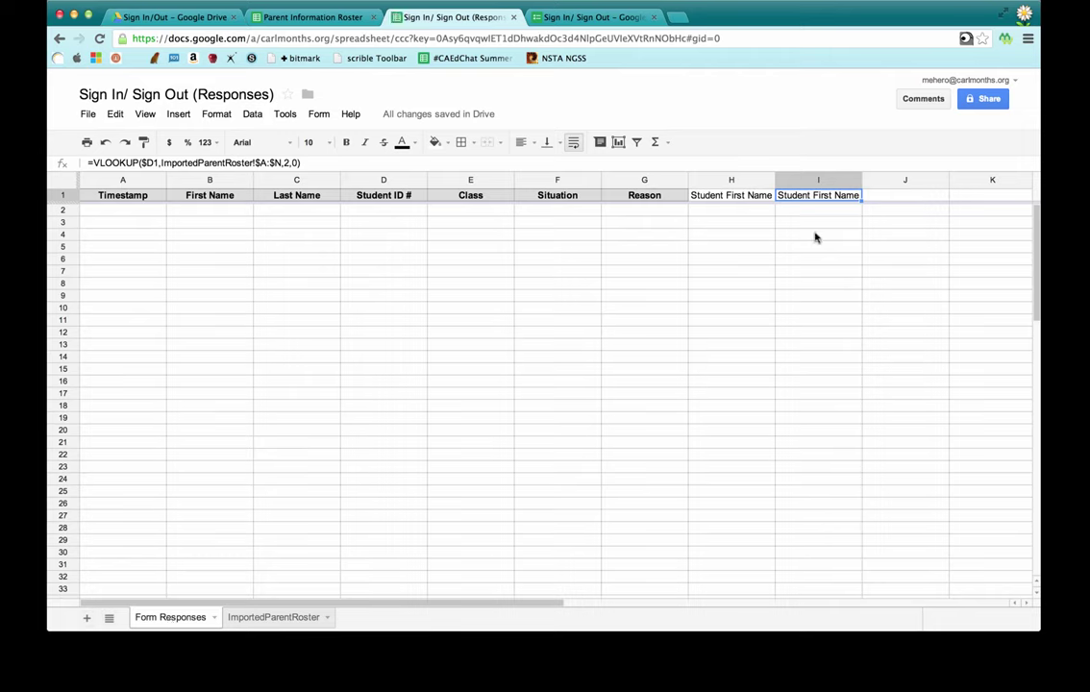
Step: Change I1's VLOOKUP column index from 2 to 3 to return Student Last Name
click(286, 163)
key(BackSpace)
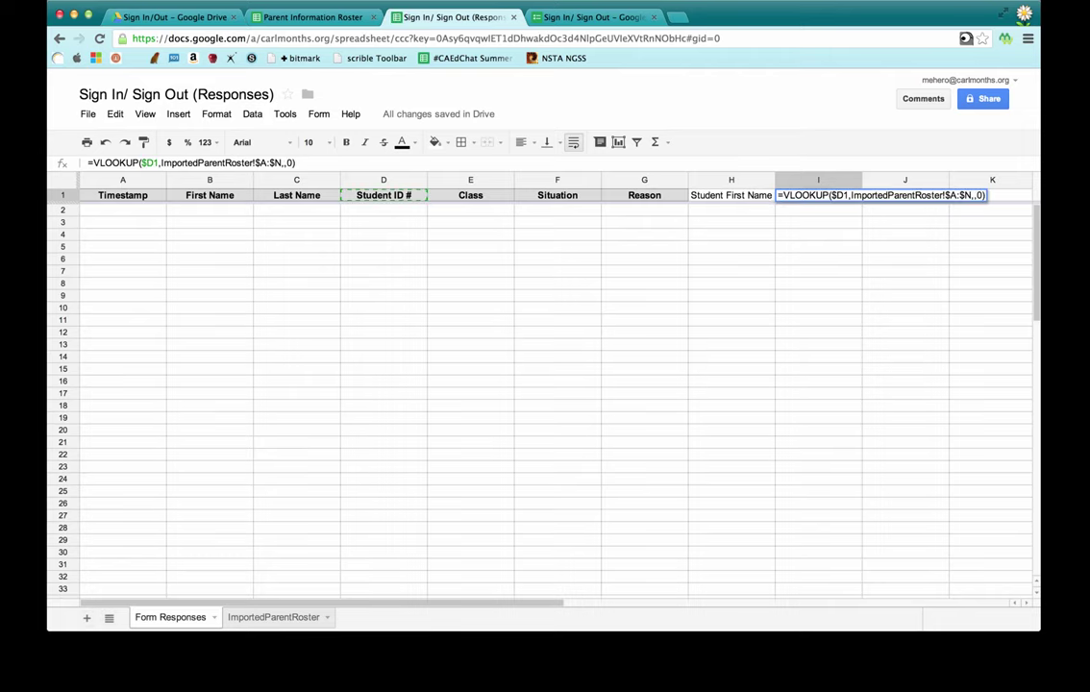
text(3)
key(Return)
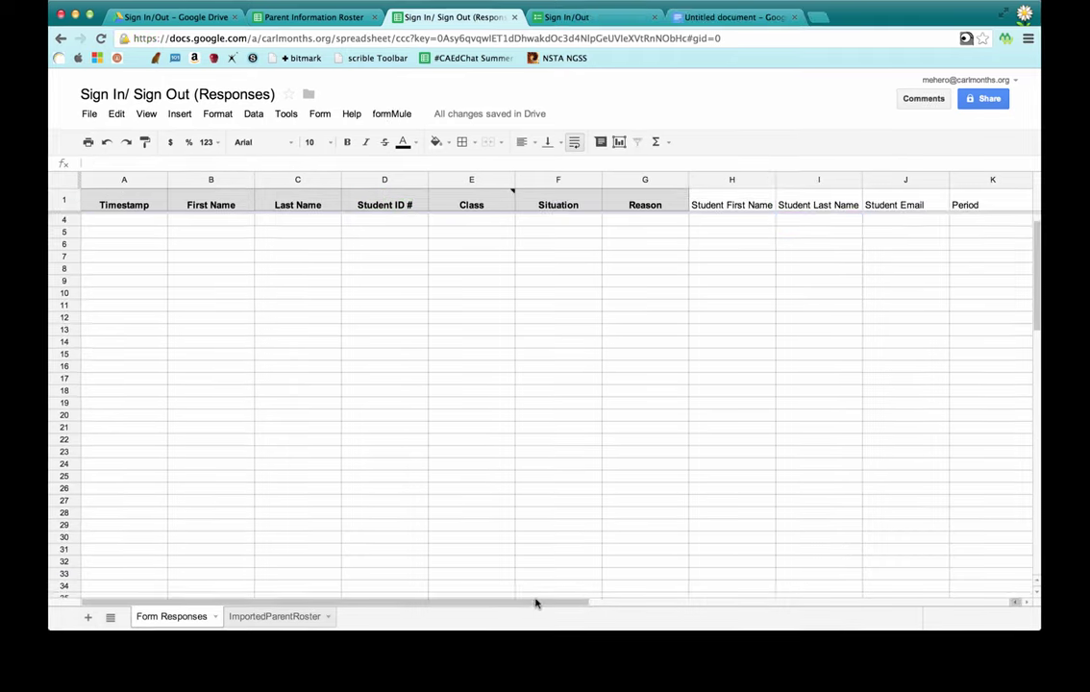
Step: Review the lookups in H1 through L1: names, Student Email, Period and Class(es)
drag(536, 600, 713, 597)
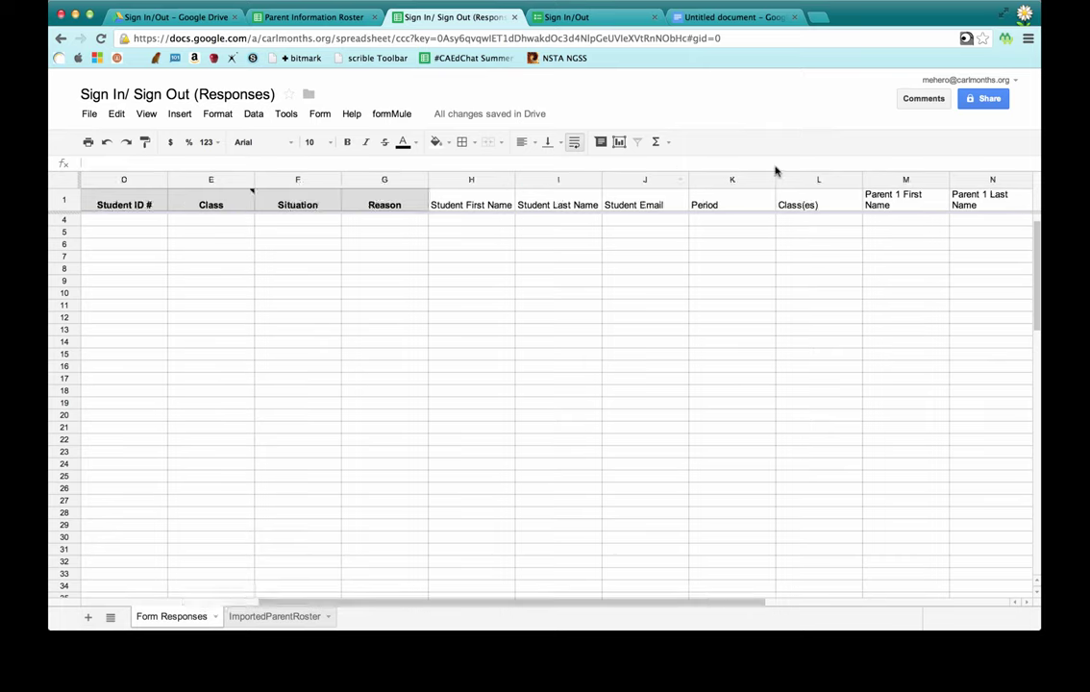
click(493, 198)
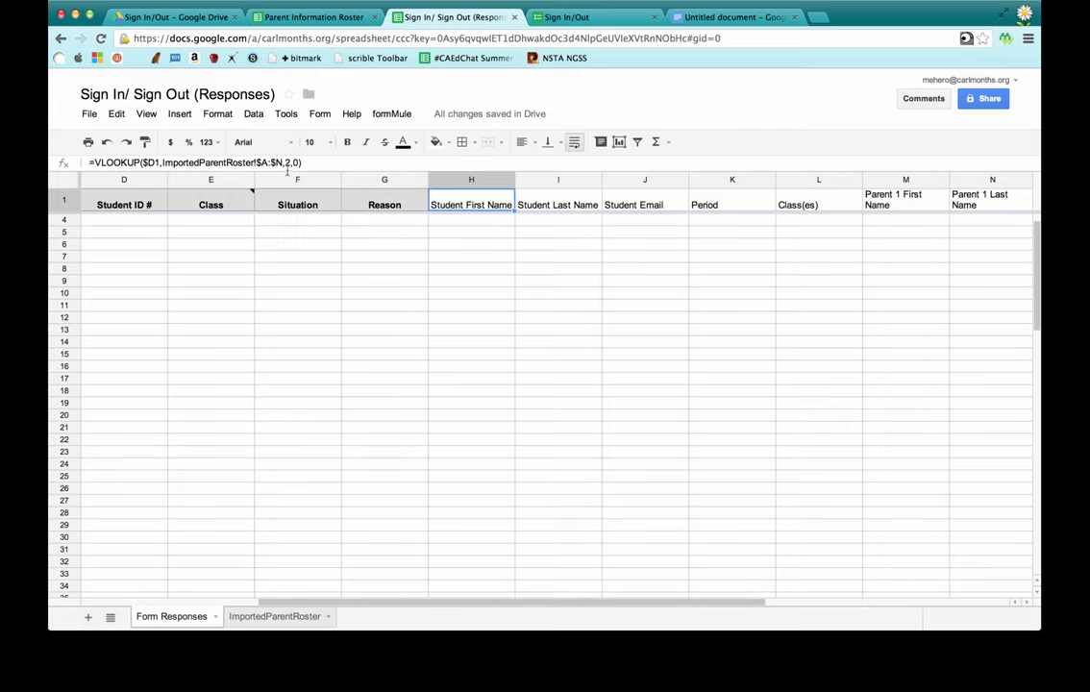
click(565, 205)
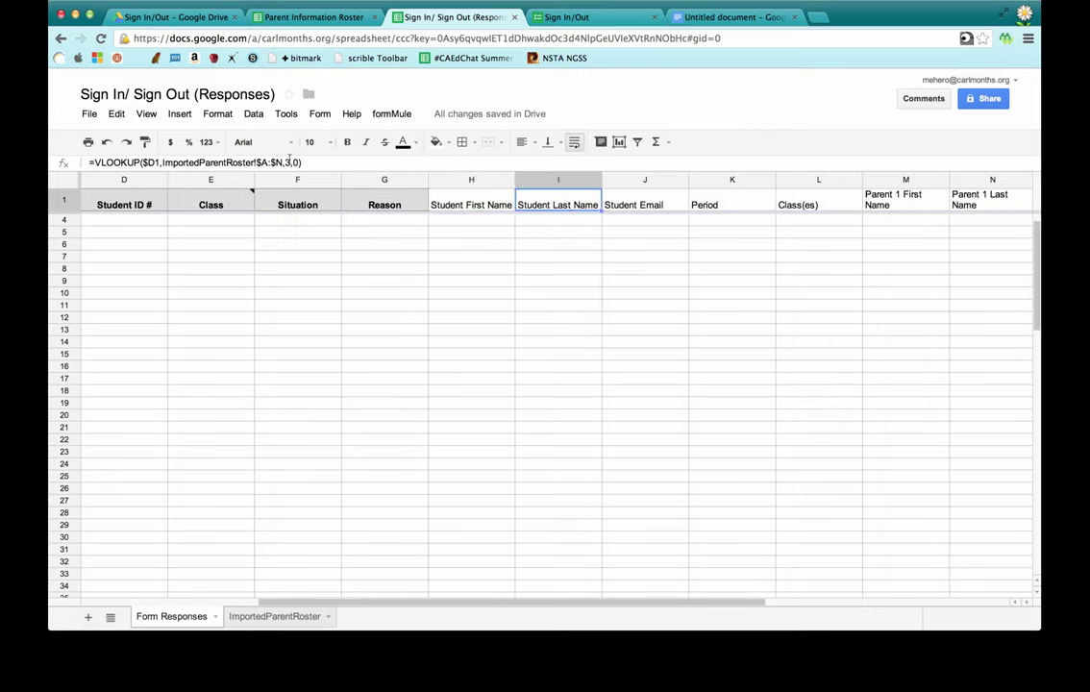
click(637, 203)
click(710, 201)
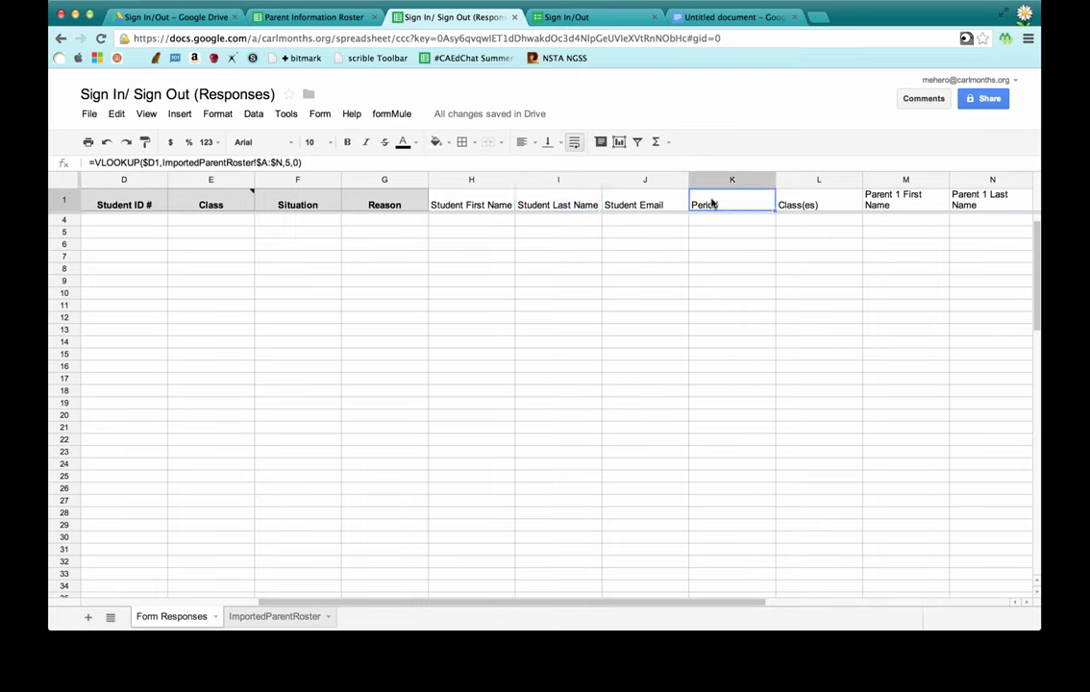
click(794, 203)
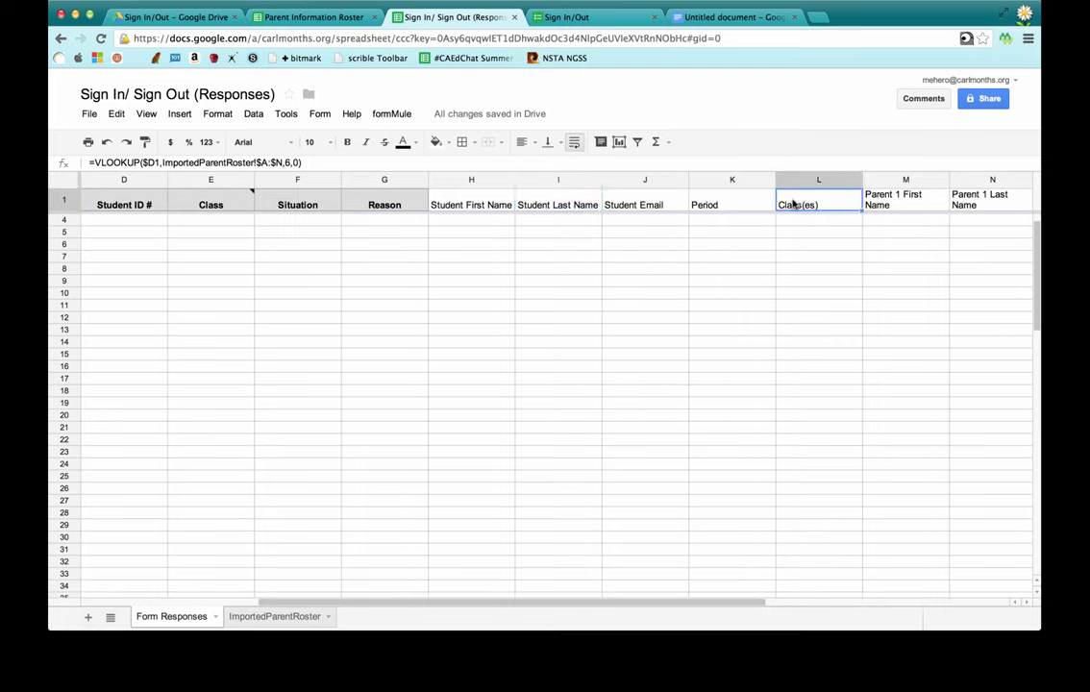
mouse_move(189, 193)
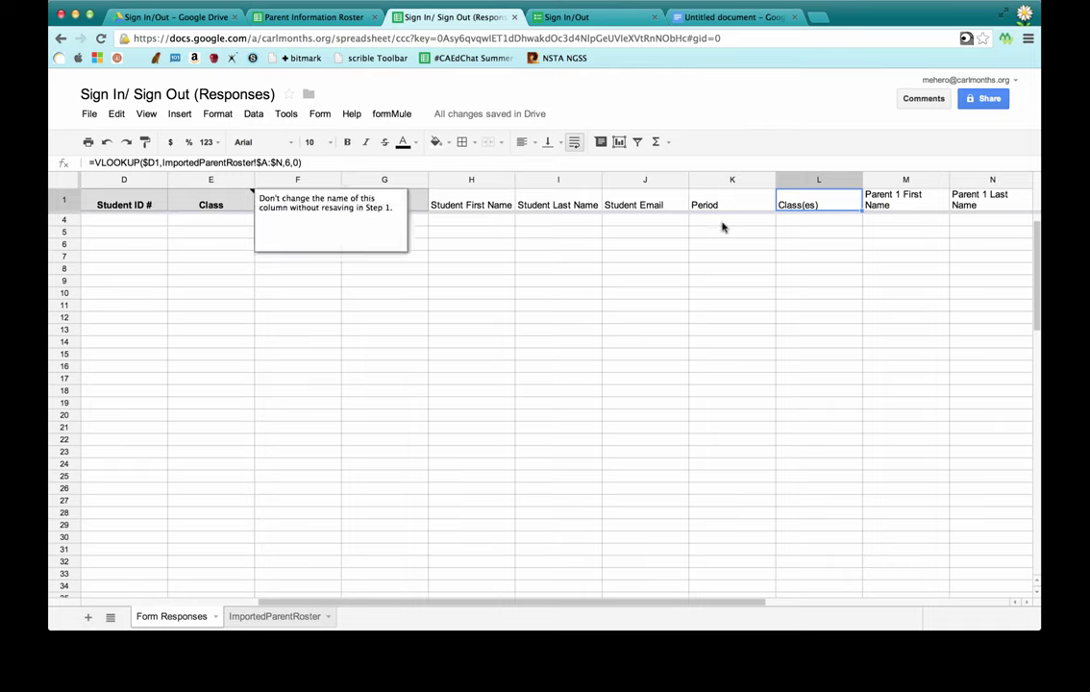
double_click(811, 208)
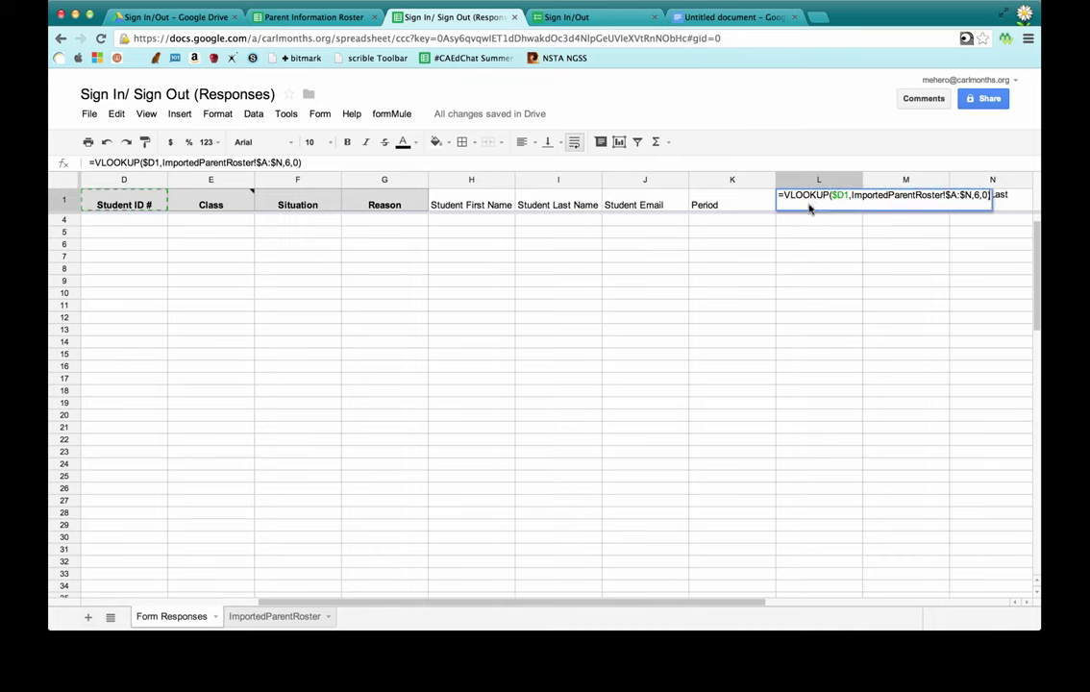
click(826, 234)
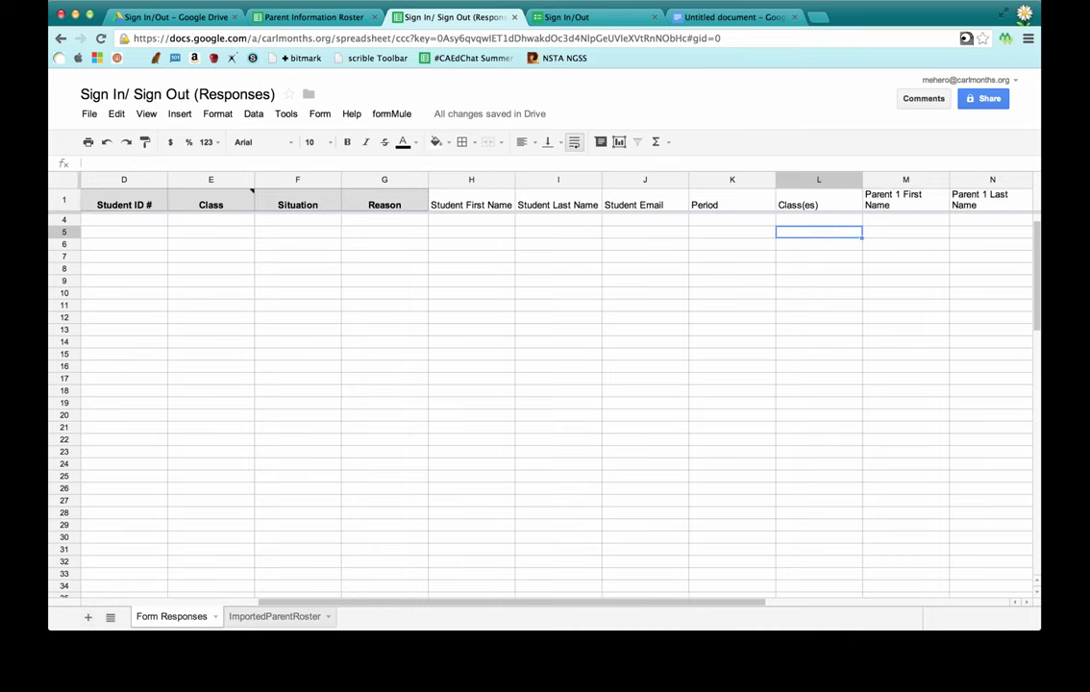
click(339, 16)
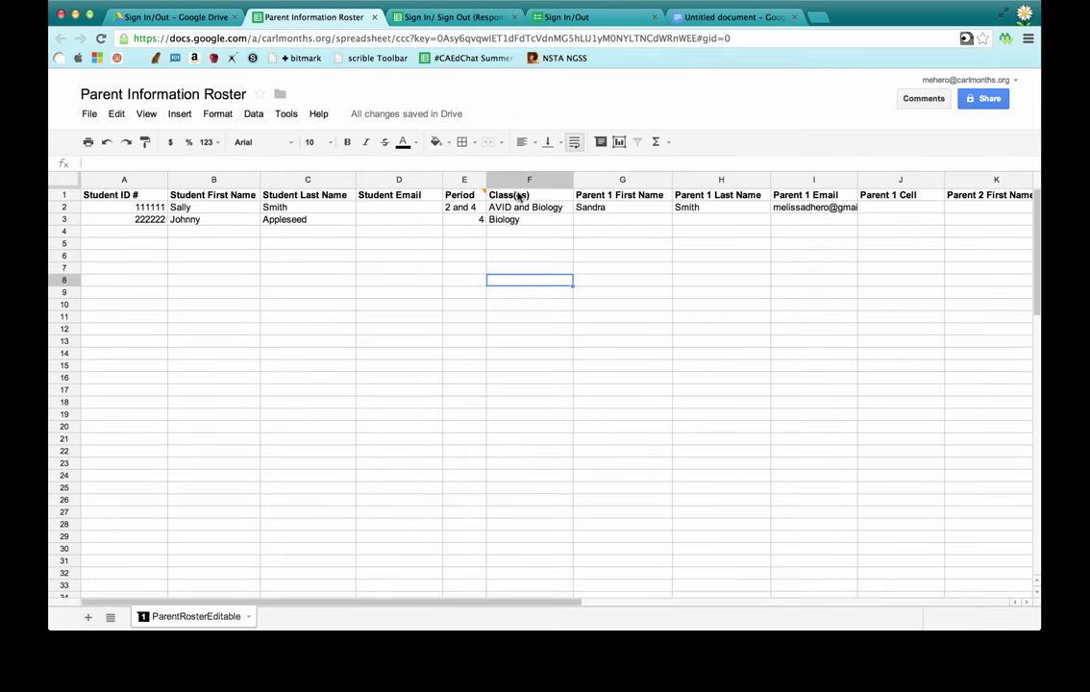
Step: Rename the roster's F1 class header to Class Periods
click(533, 197)
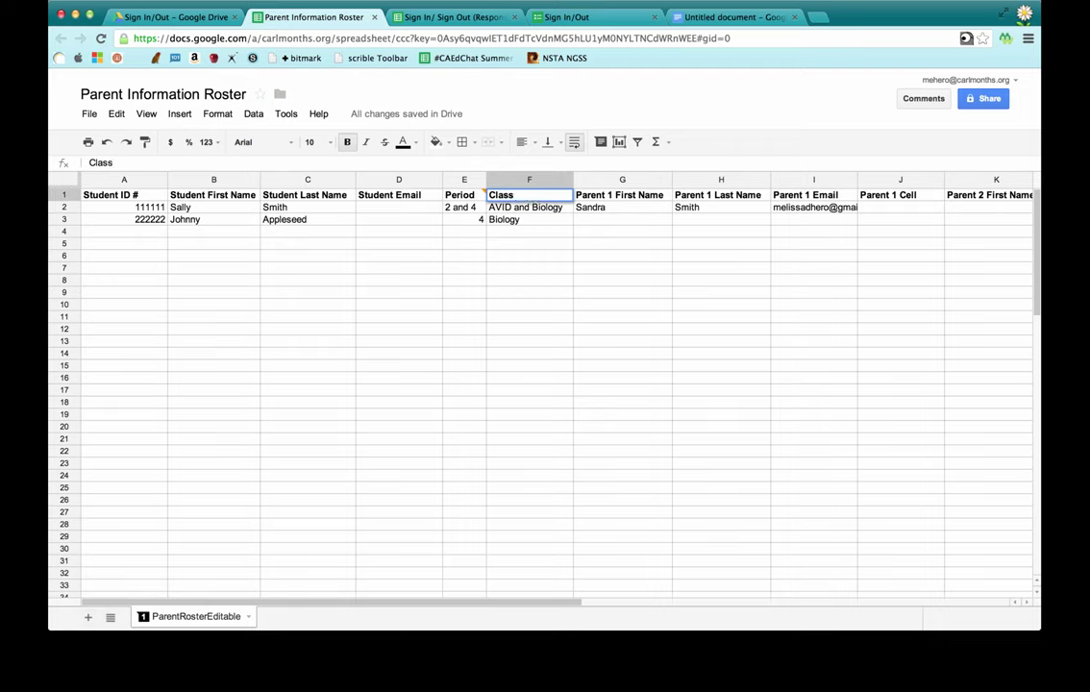
text(Periods)
click(553, 245)
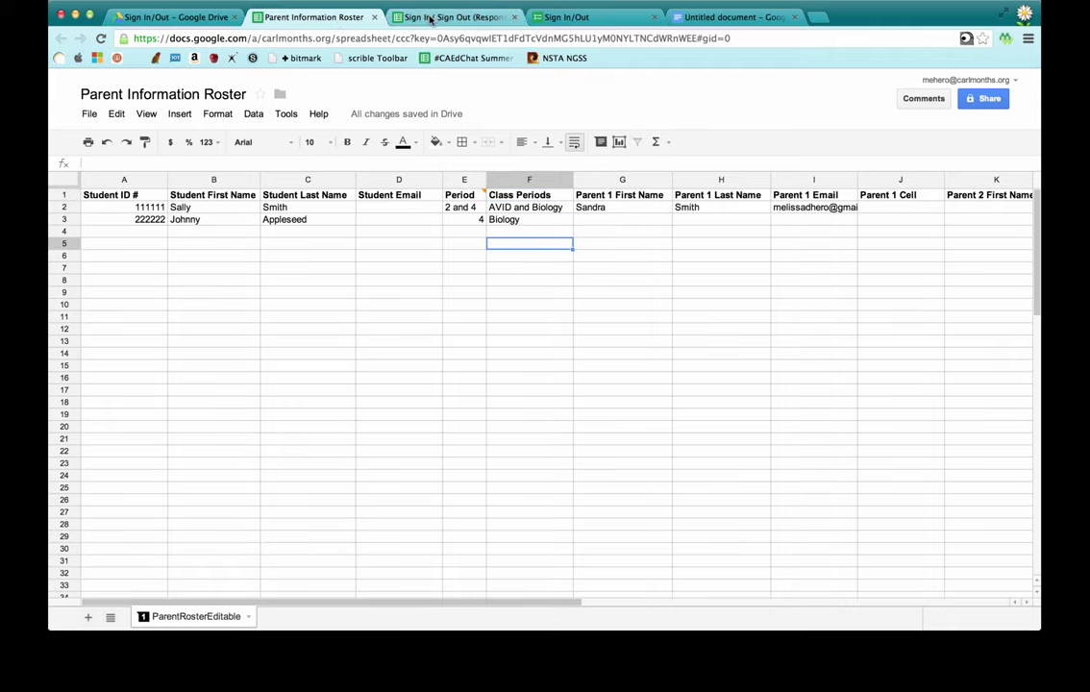
Step: Reload ImportedParentRoster and confirm its F1 header now reads Class Periods
click(429, 18)
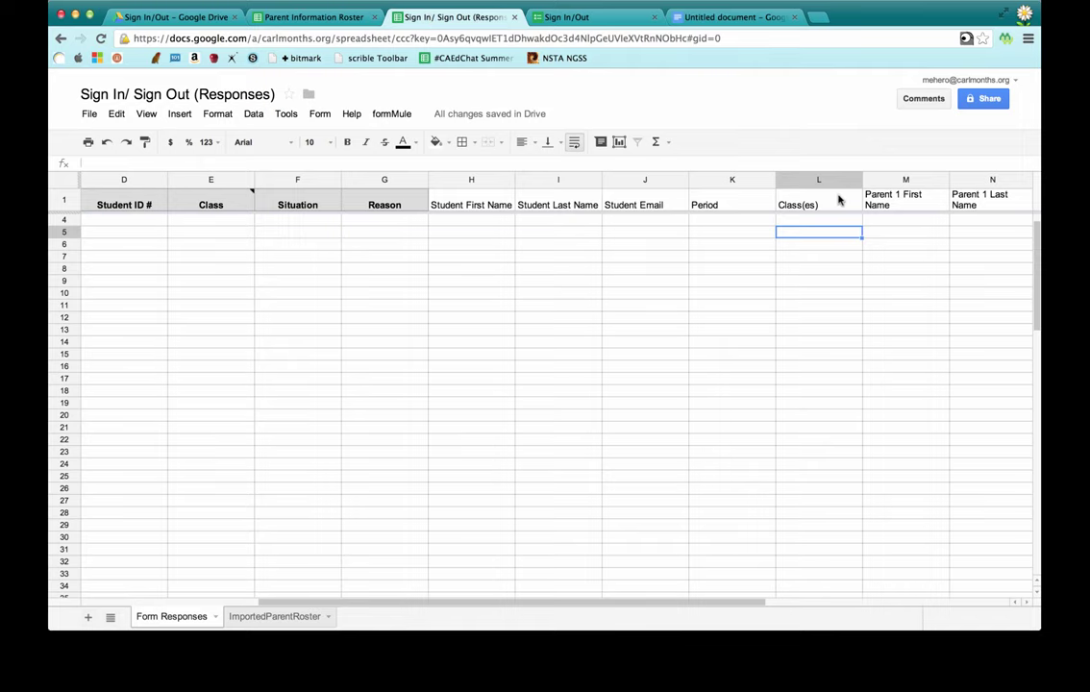
click(257, 617)
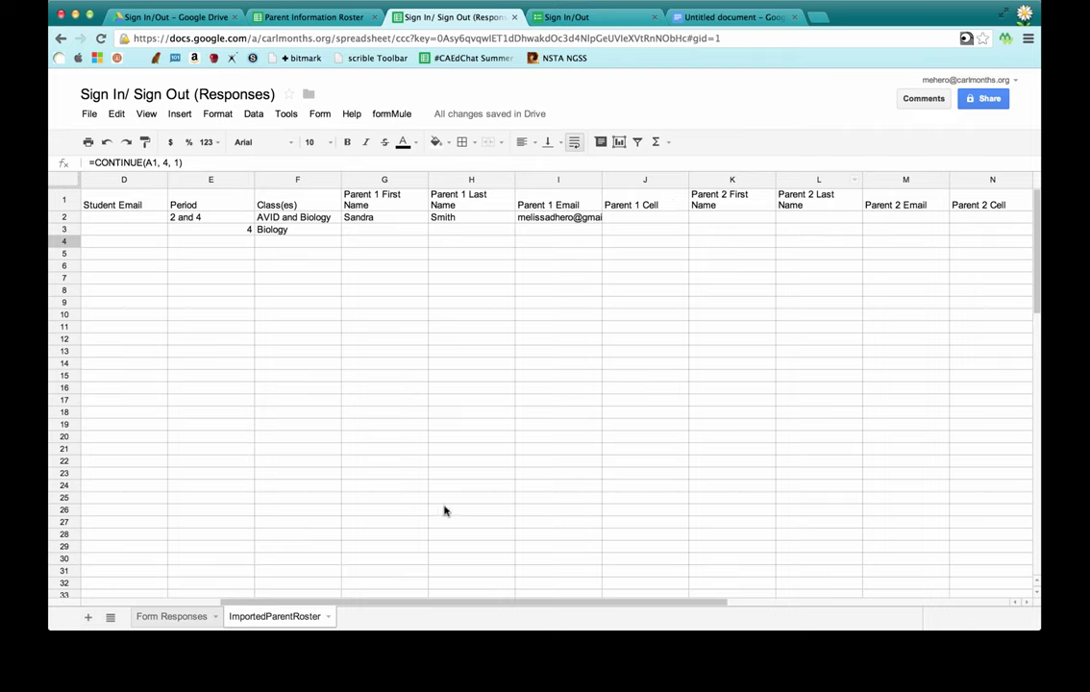
drag(370, 605, 331, 601)
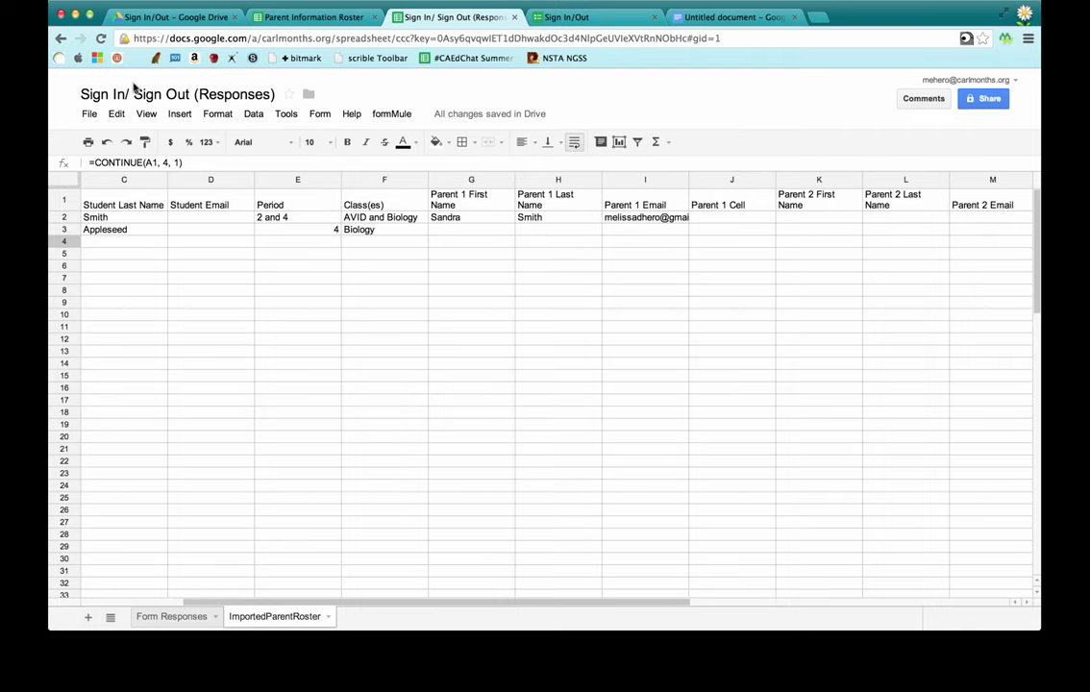
click(101, 40)
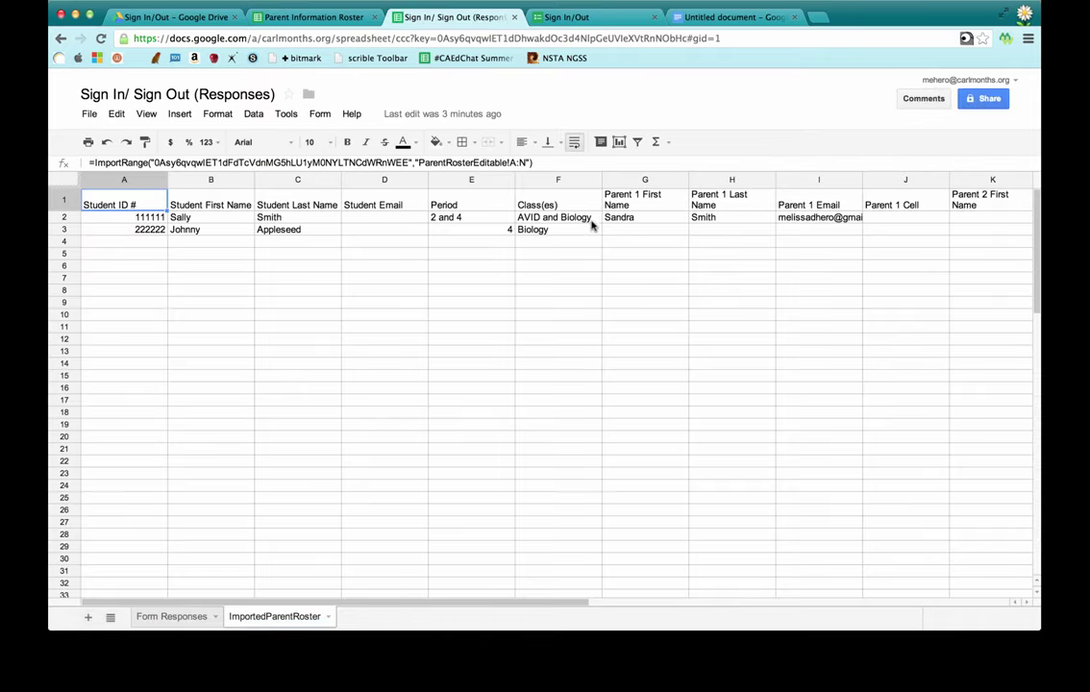
click(562, 207)
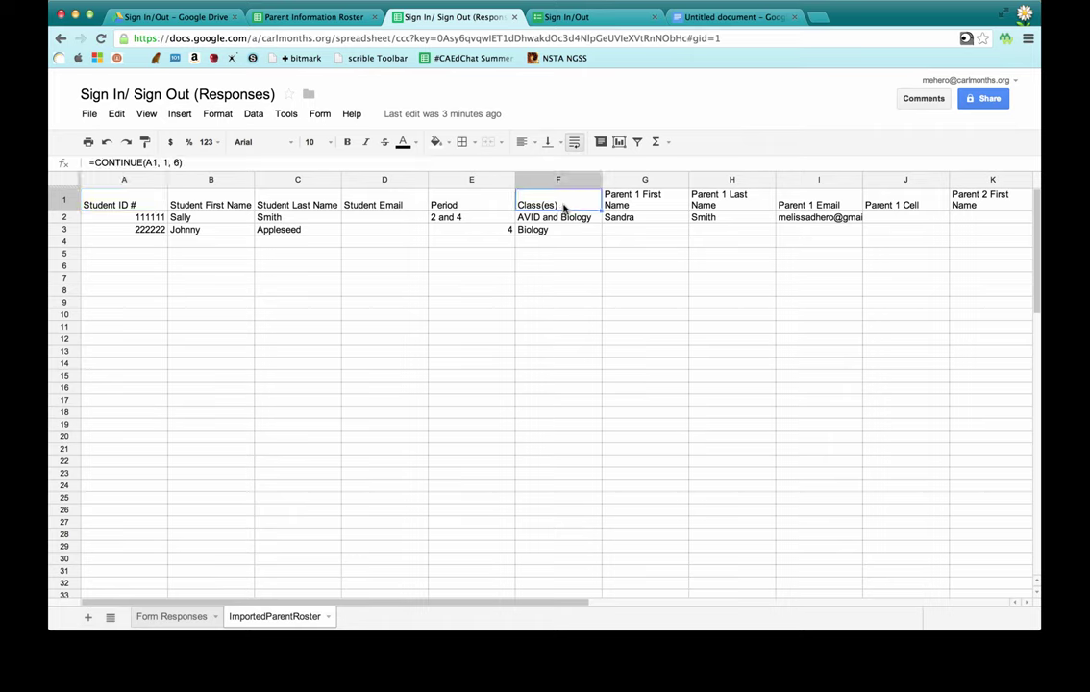
click(139, 202)
click(572, 165)
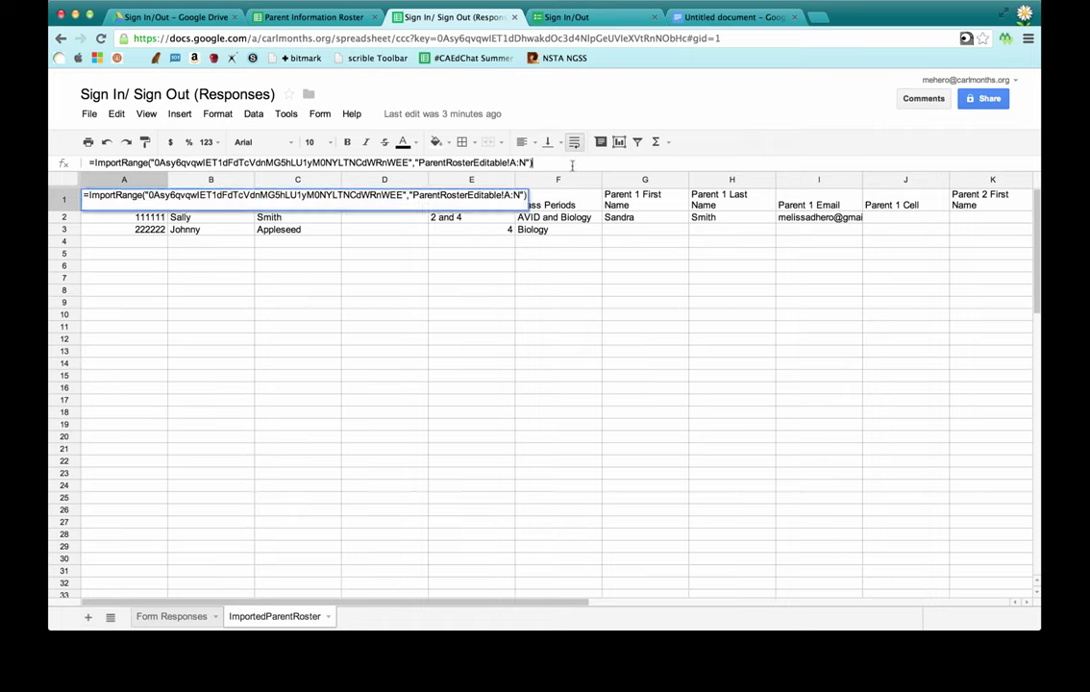
key(Return)
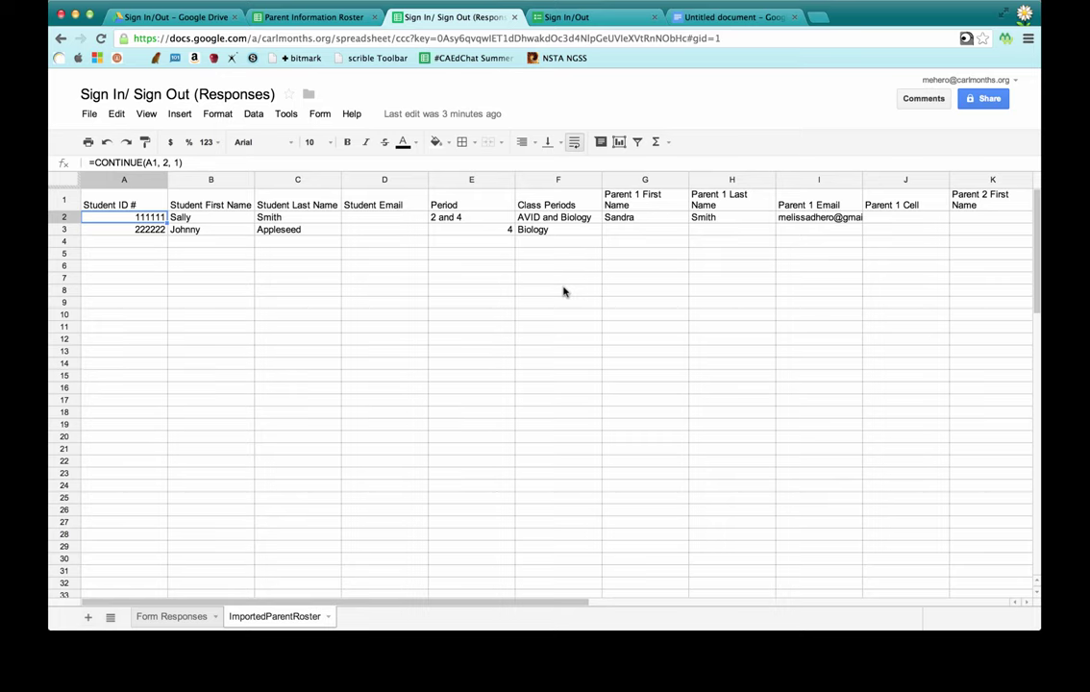
click(563, 254)
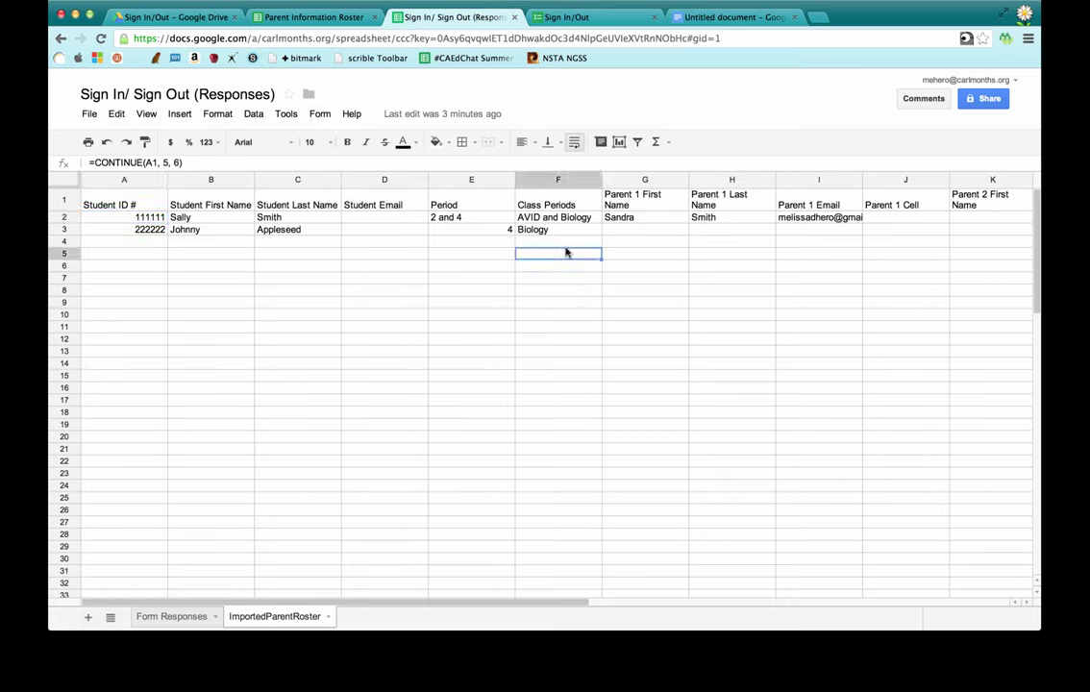
click(560, 203)
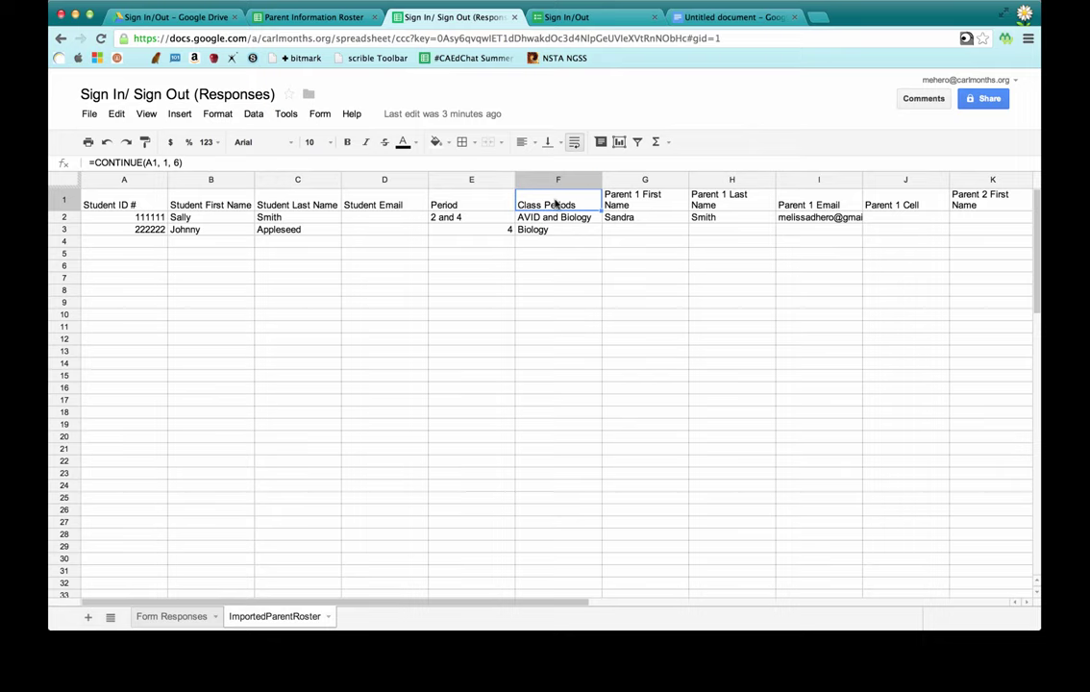
click(317, 19)
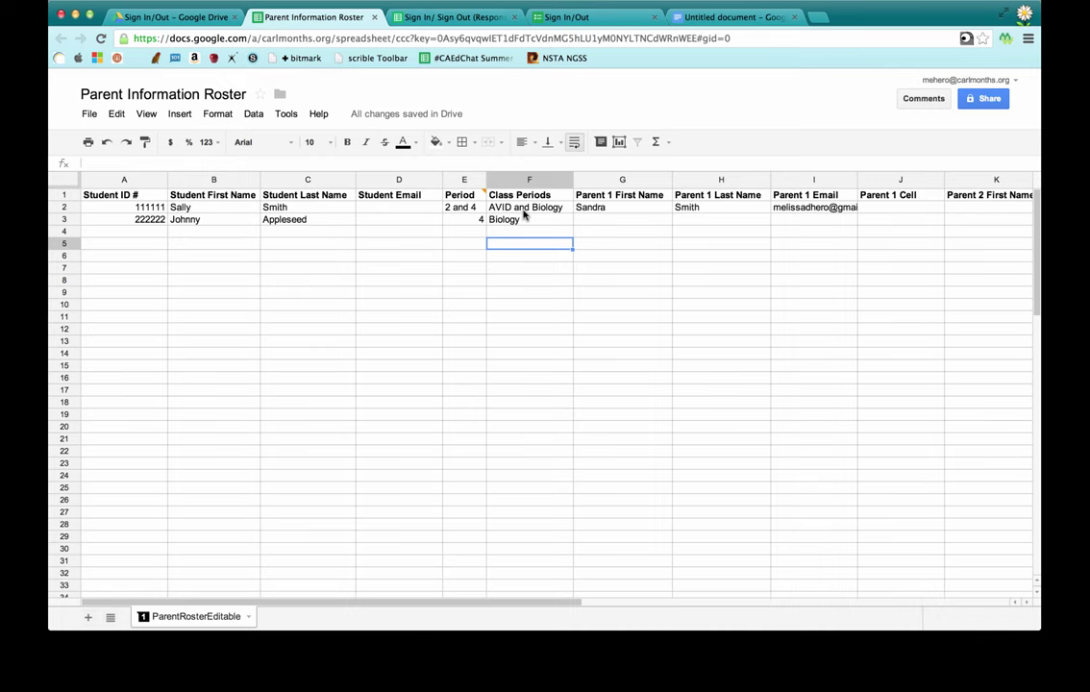
Step: Return to Form Responses and scroll right to see headers through Parent 1 Email
click(460, 18)
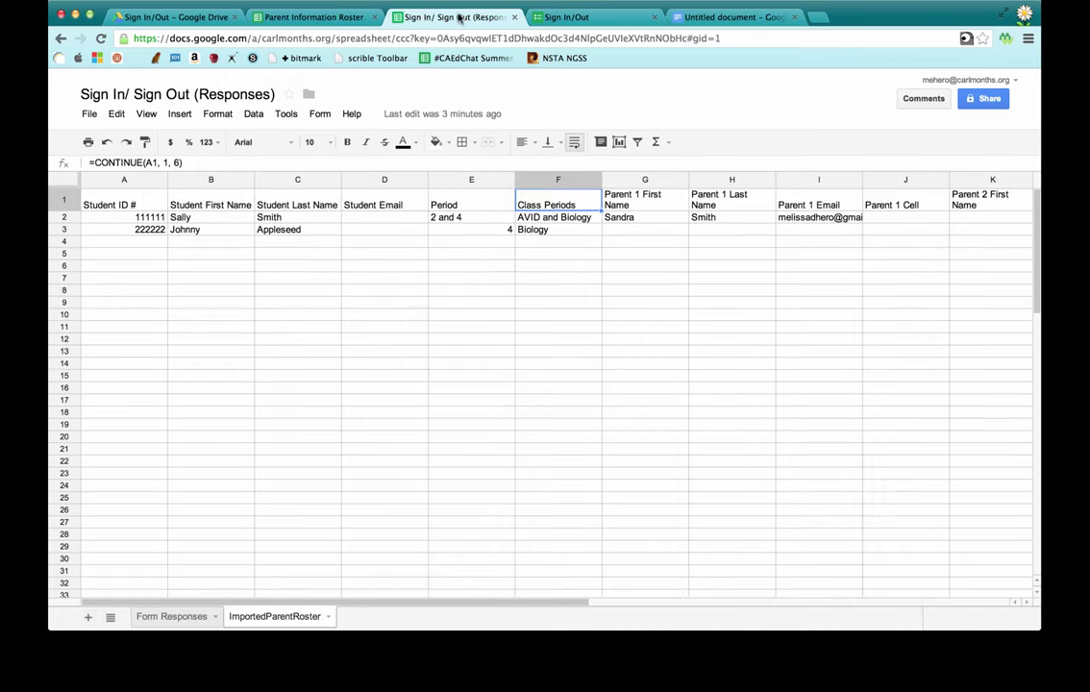
click(192, 616)
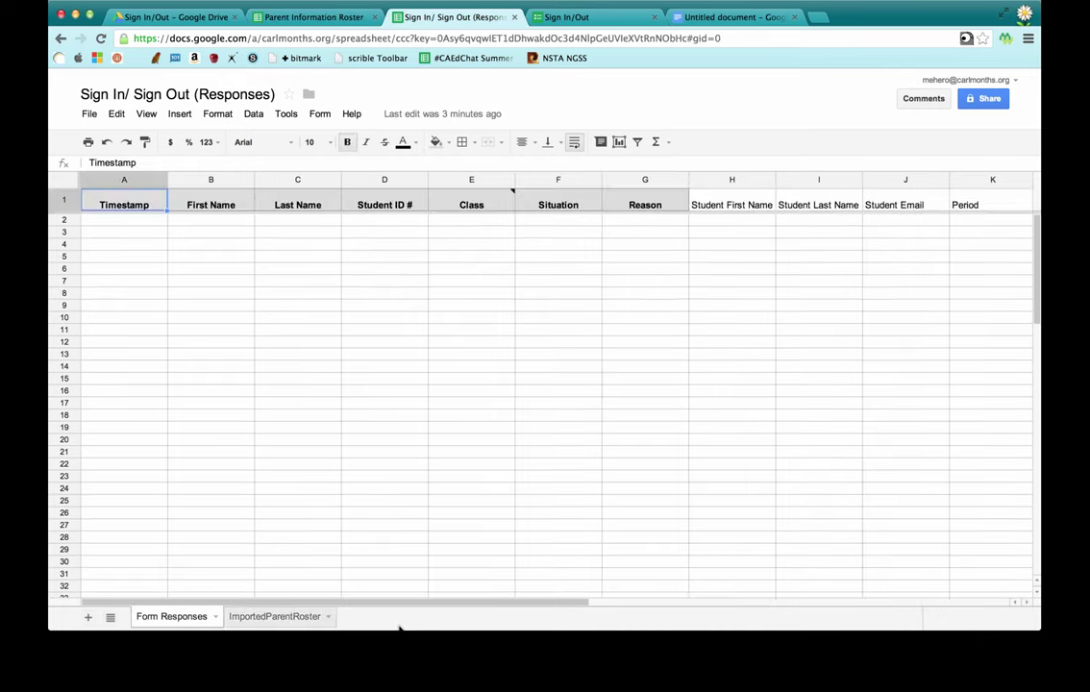
drag(426, 603, 628, 584)
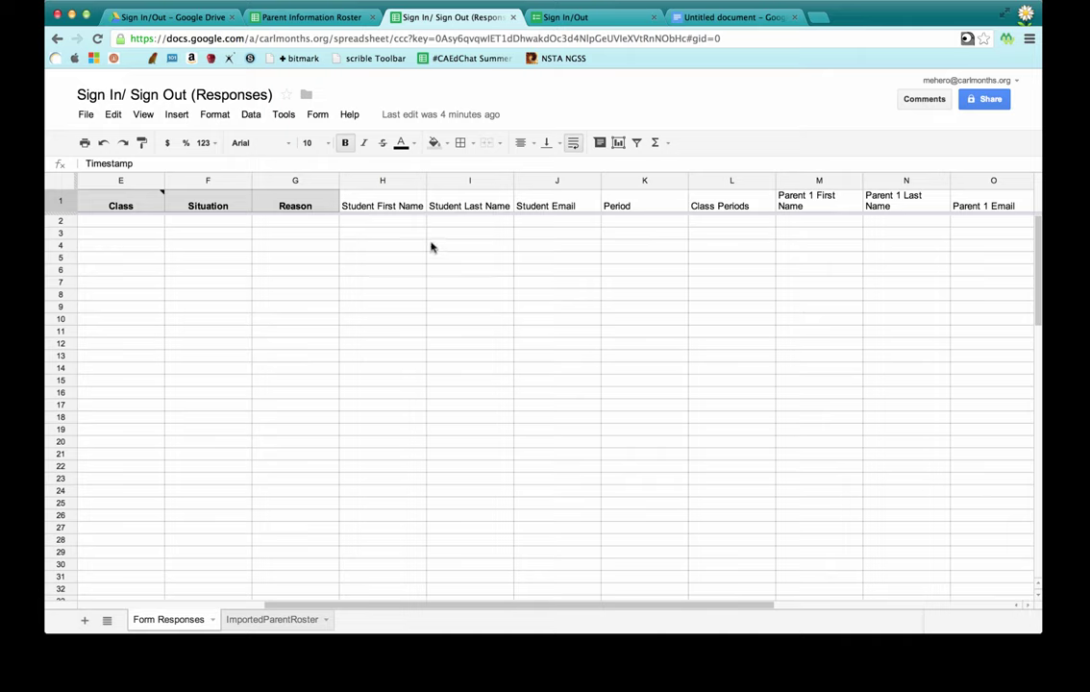
click(290, 117)
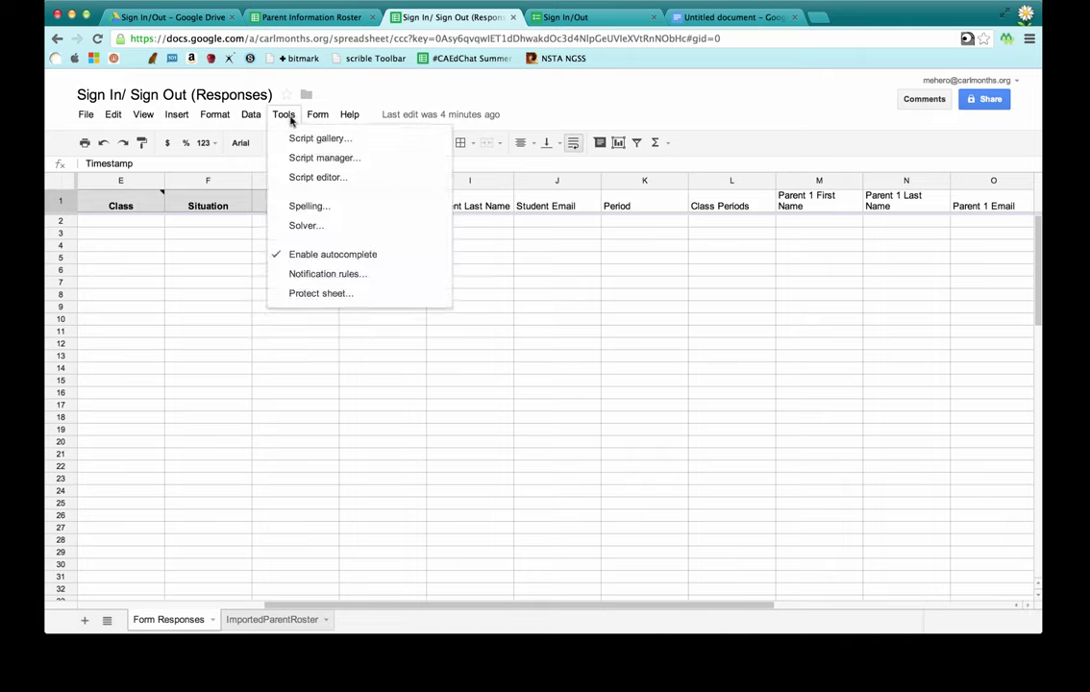
Step: Install formMule V6.3.3 from the Script gallery and acknowledge its initialization notice
click(307, 137)
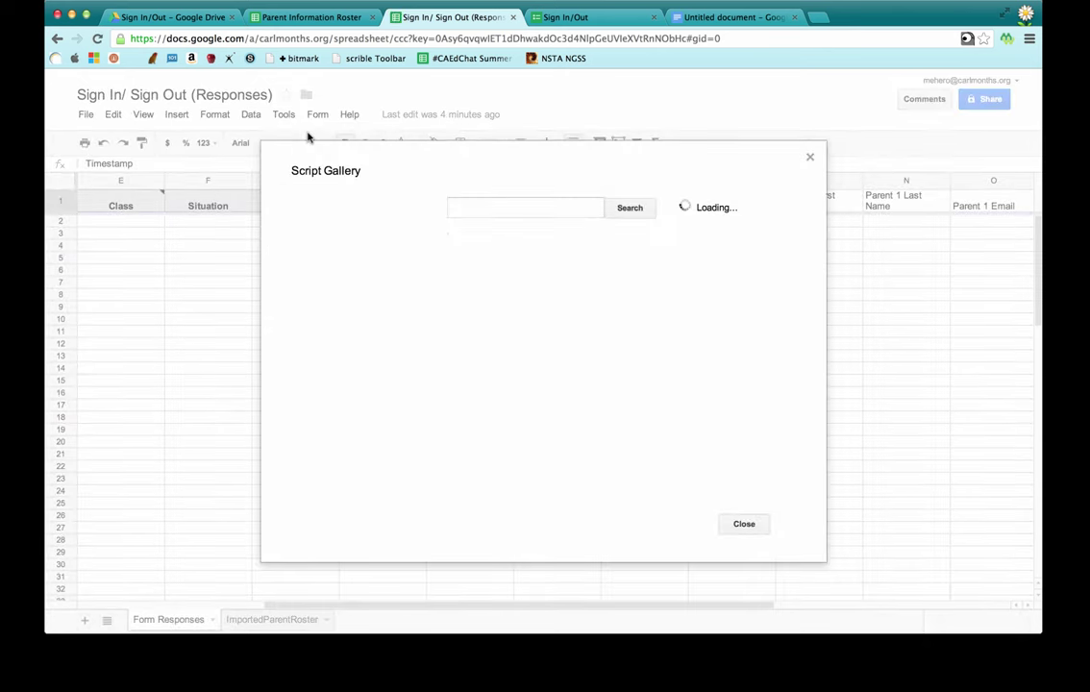
text(formmule)
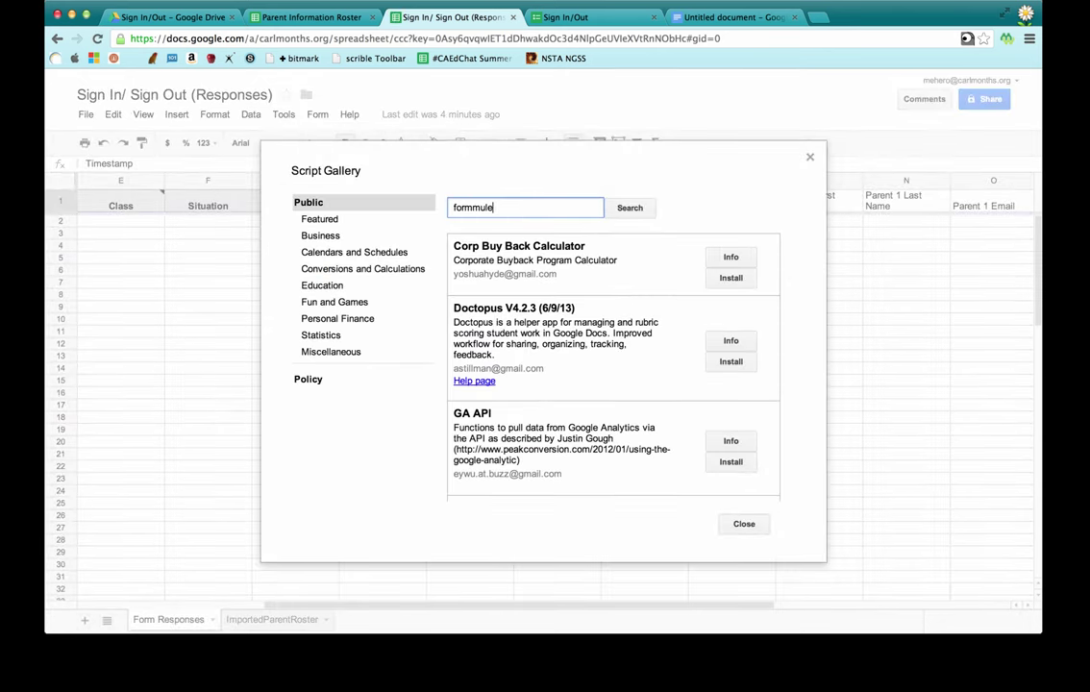
key(Return)
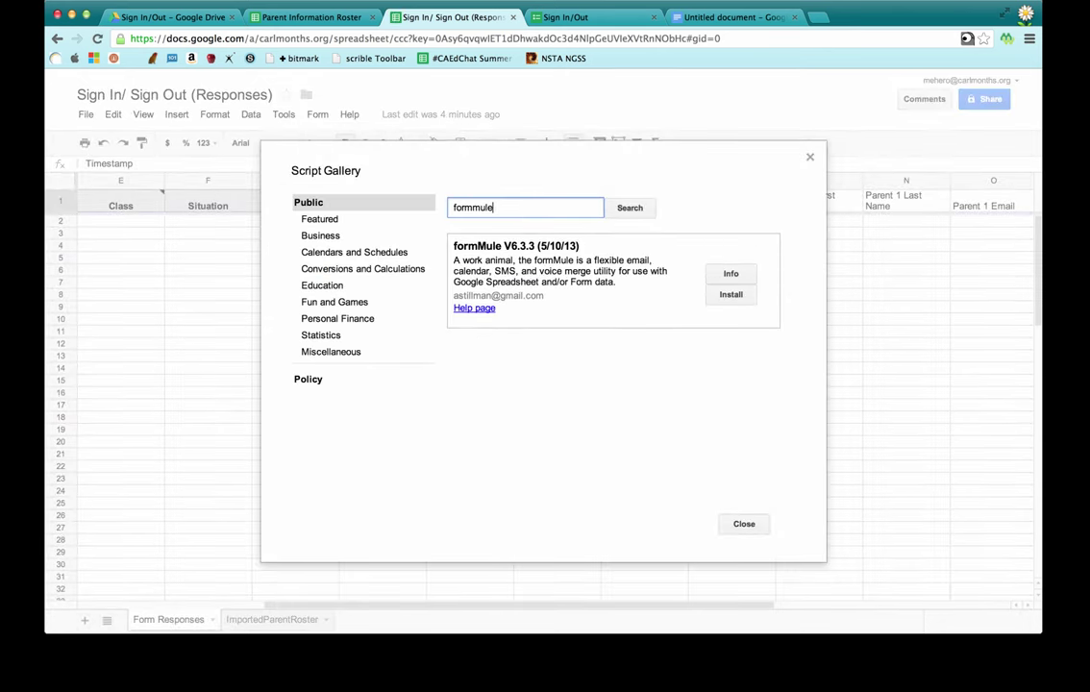
click(732, 296)
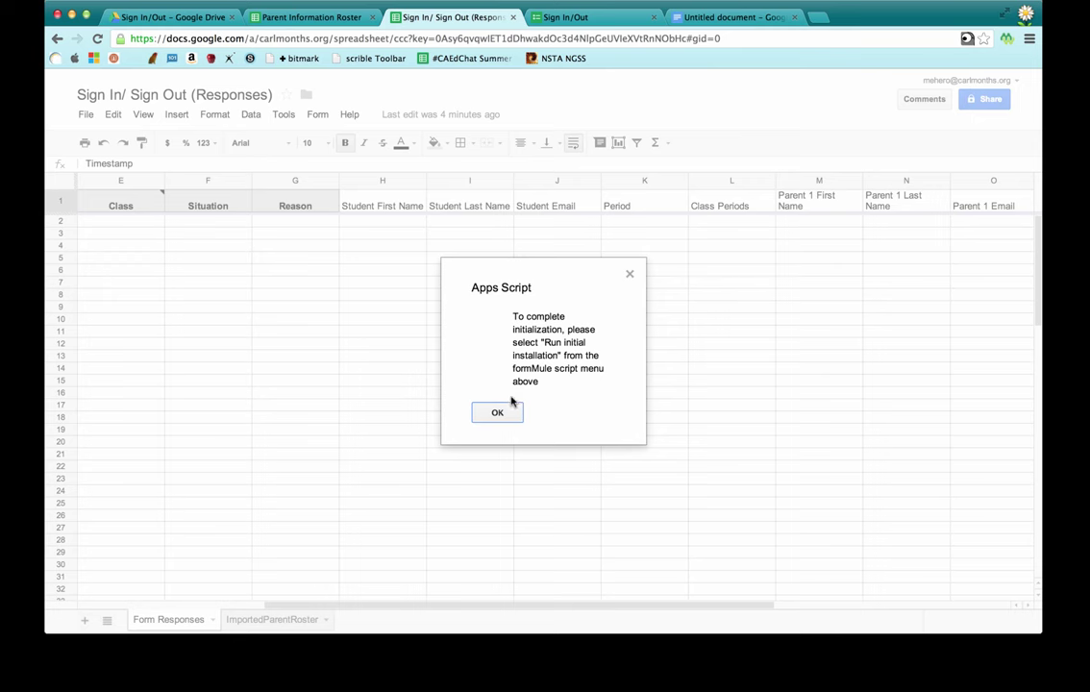
click(500, 411)
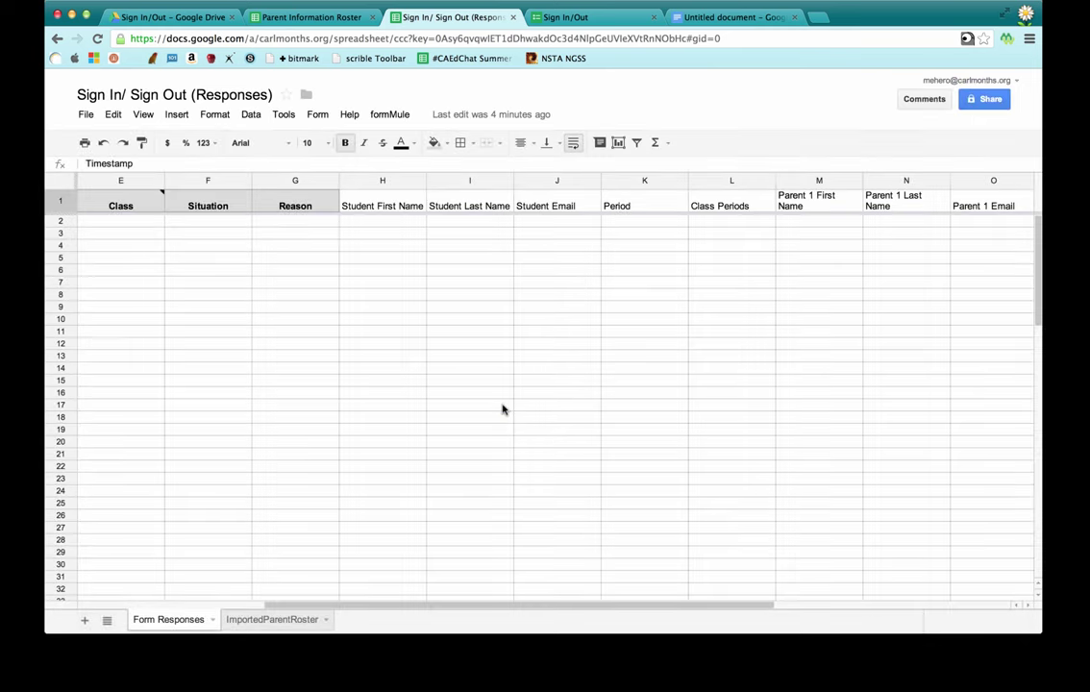
Step: Grant formMule access to the account and rerun its initial installation
click(392, 114)
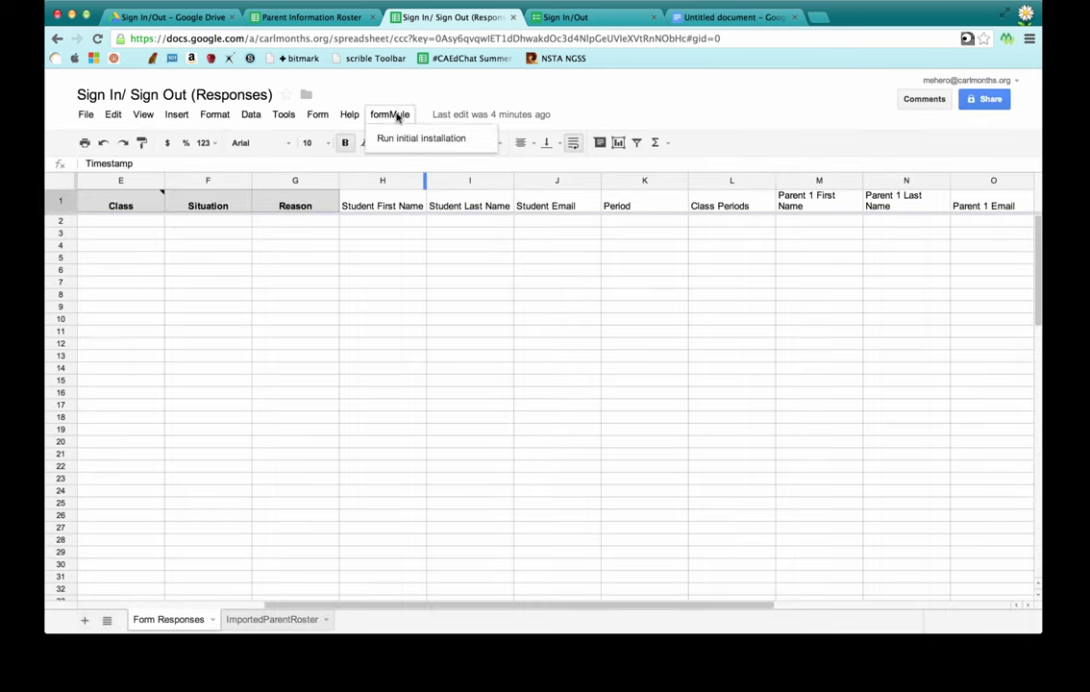
click(414, 139)
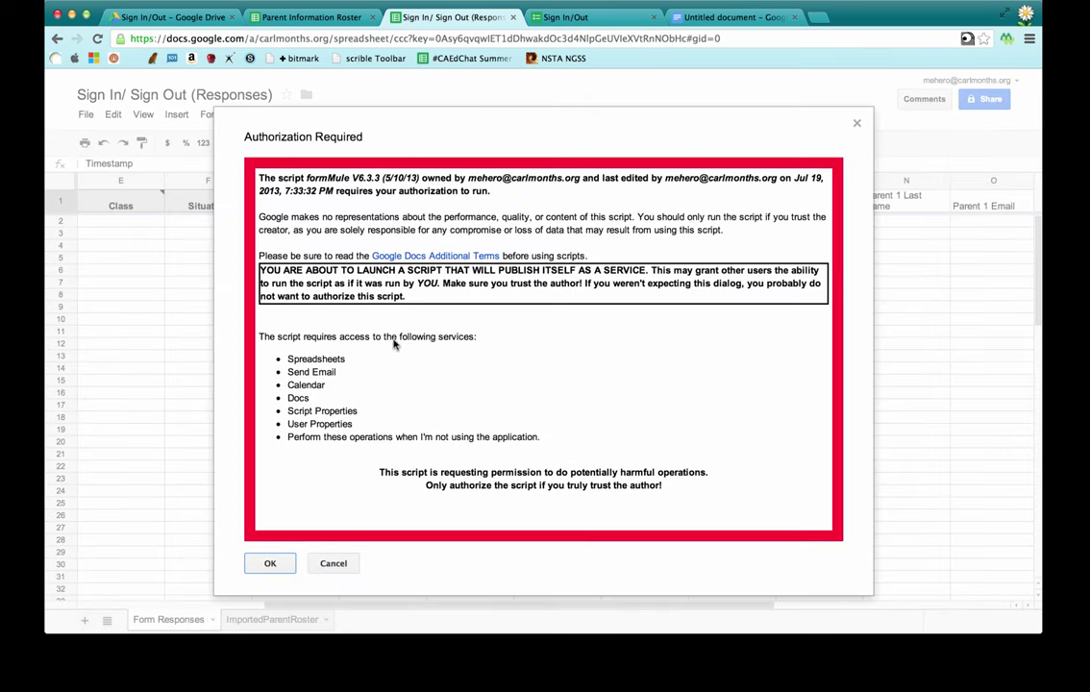
click(262, 568)
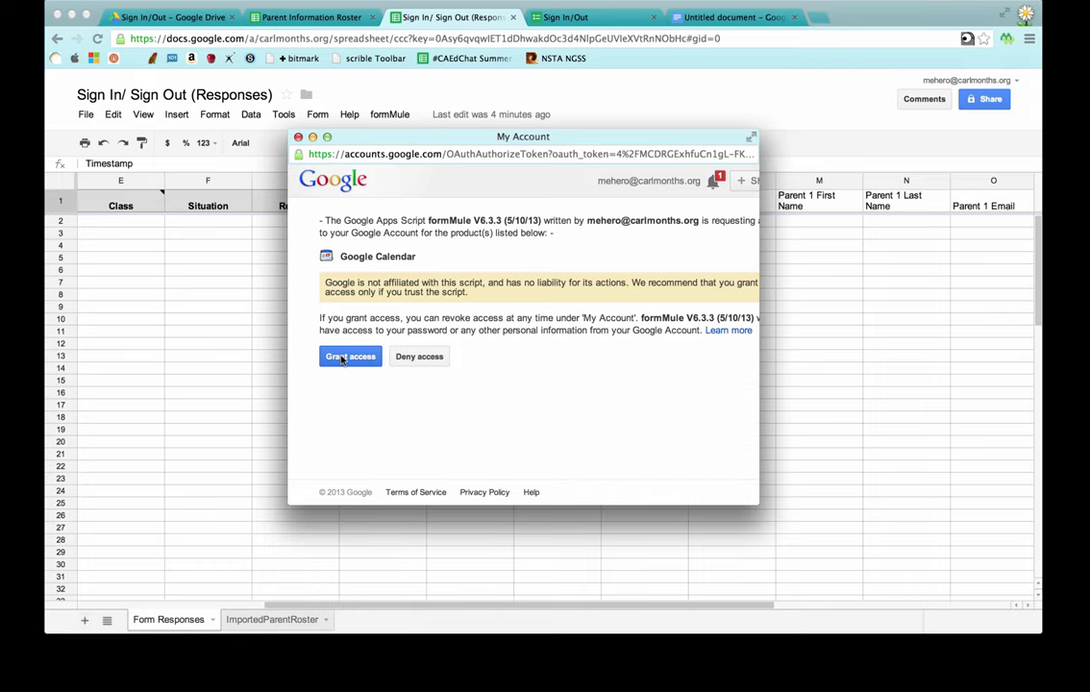
click(341, 358)
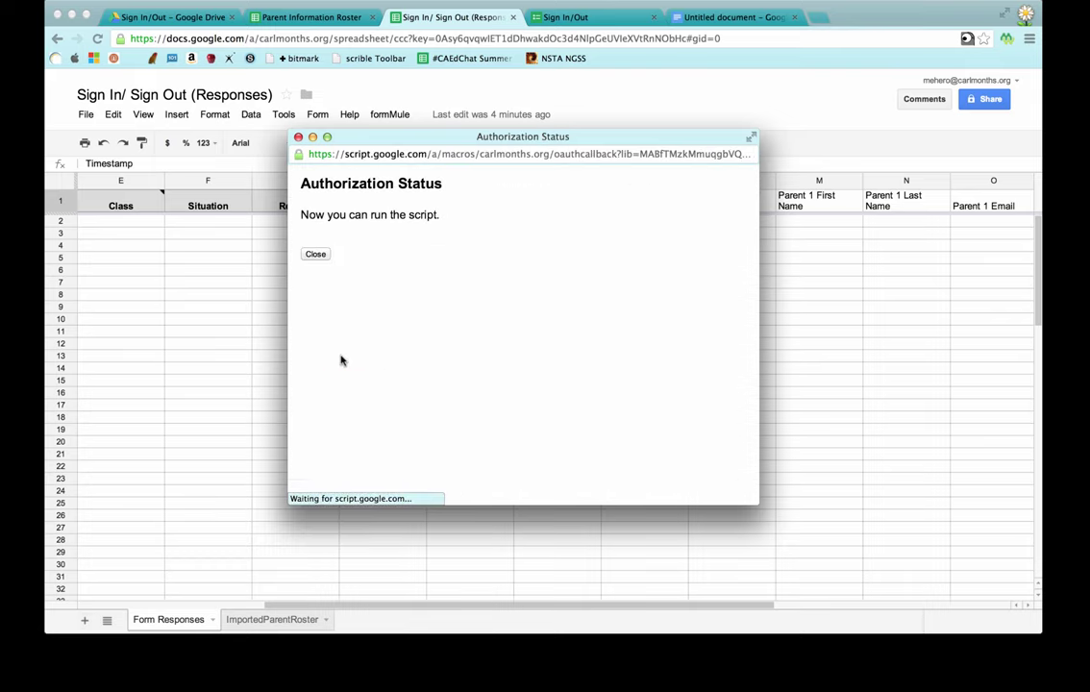
click(315, 255)
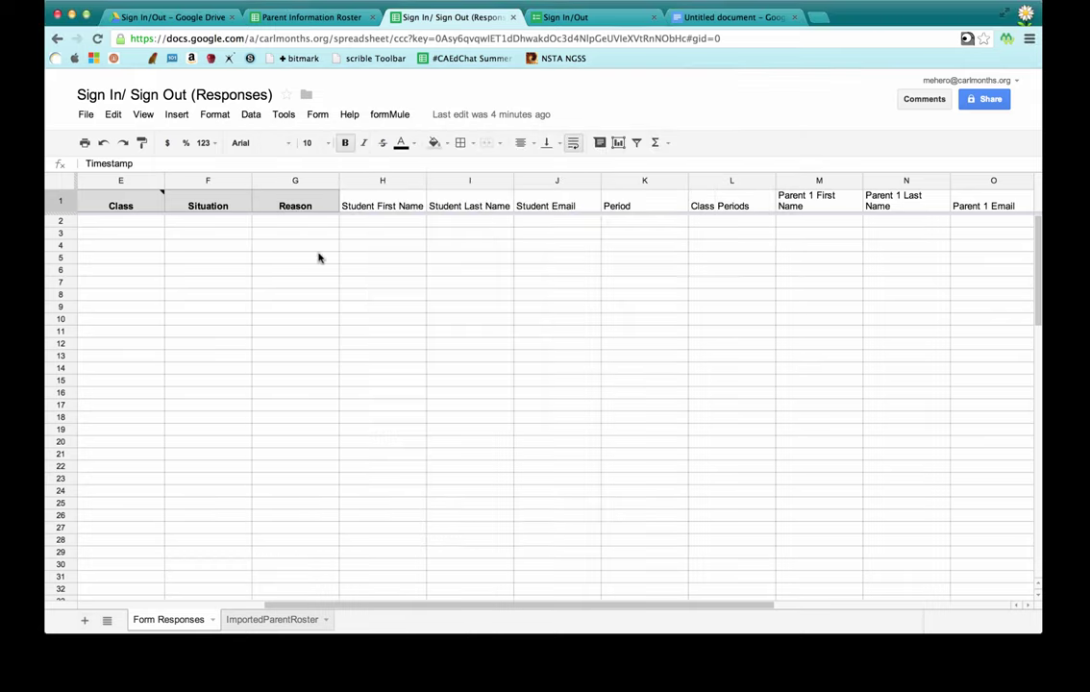
click(388, 115)
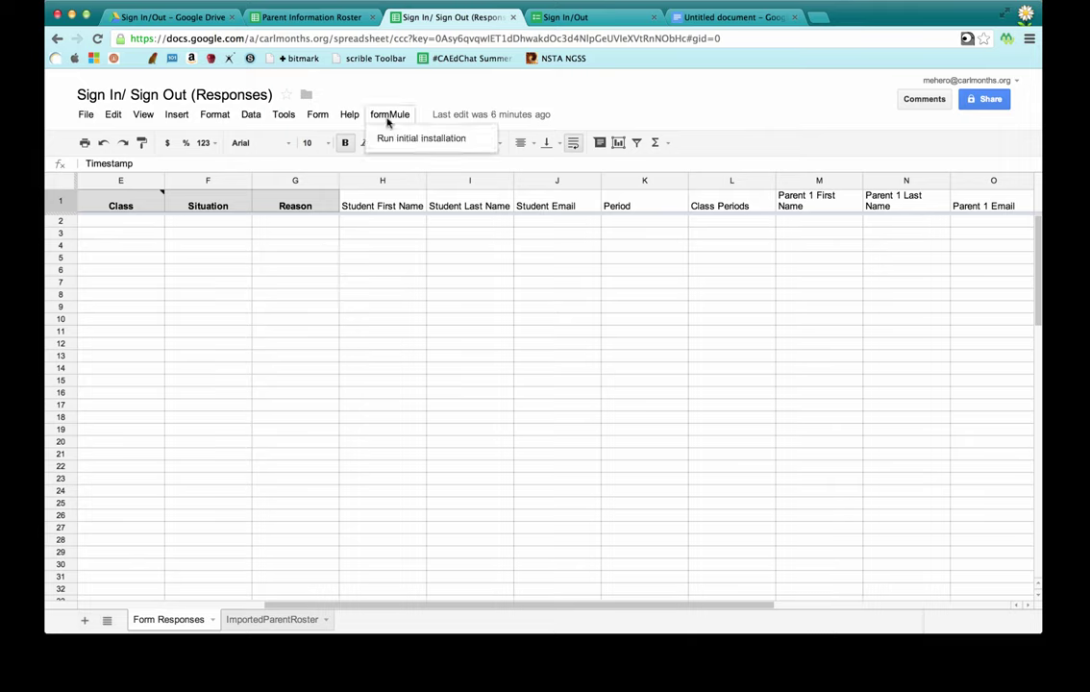
click(400, 140)
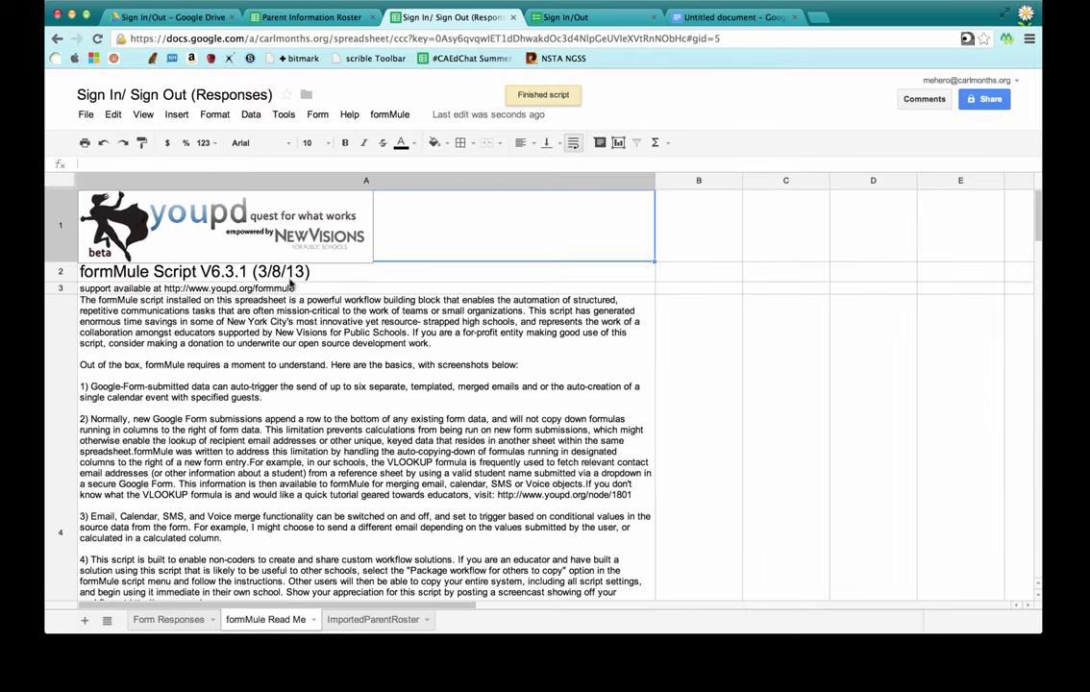
Step: Skim the formMule Read Me sheet, then go back to Form Responses
scroll(286, 328, down, 5)
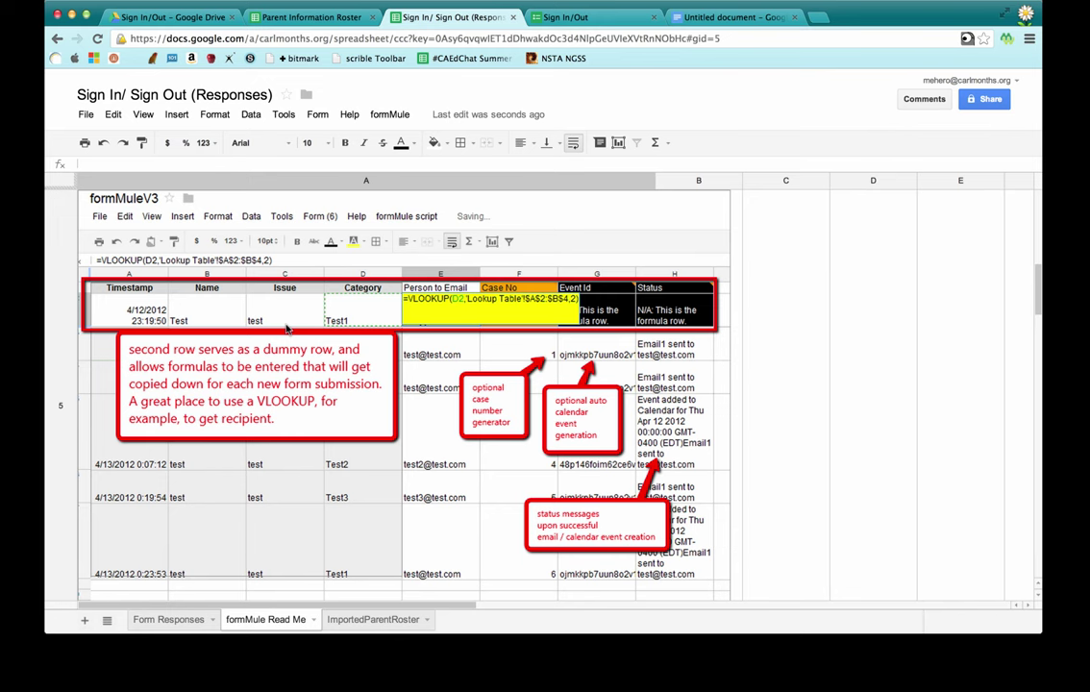
scroll(286, 327, up, 3)
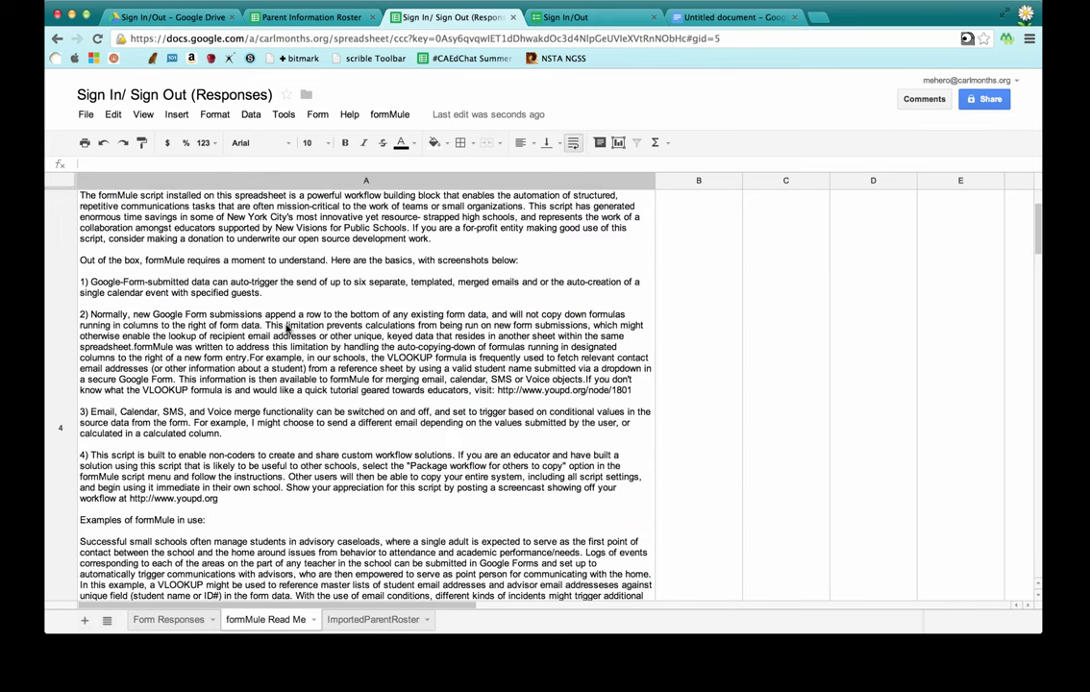
click(168, 621)
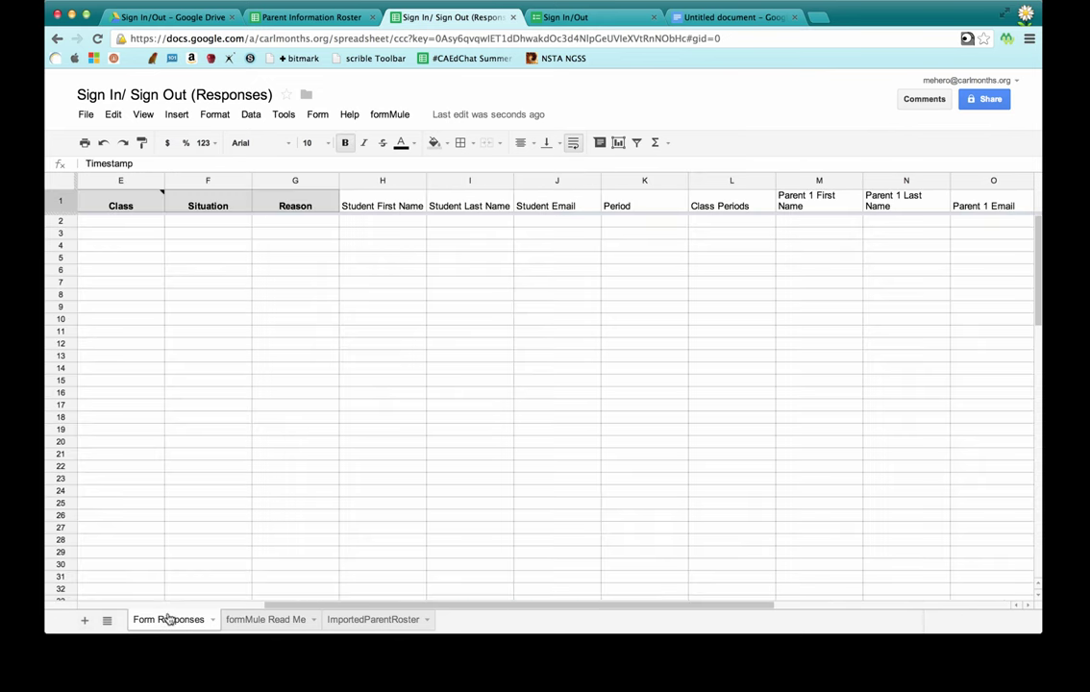
click(402, 113)
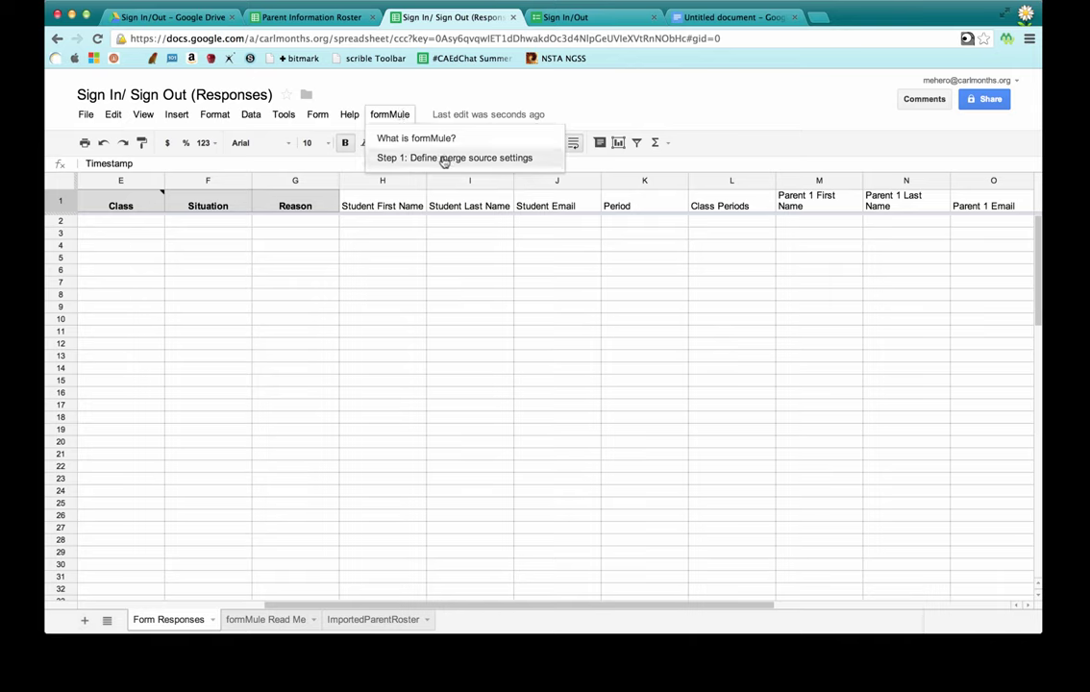
Step: Keep Form Responses as the merge source and copy formula columns down as values
click(457, 160)
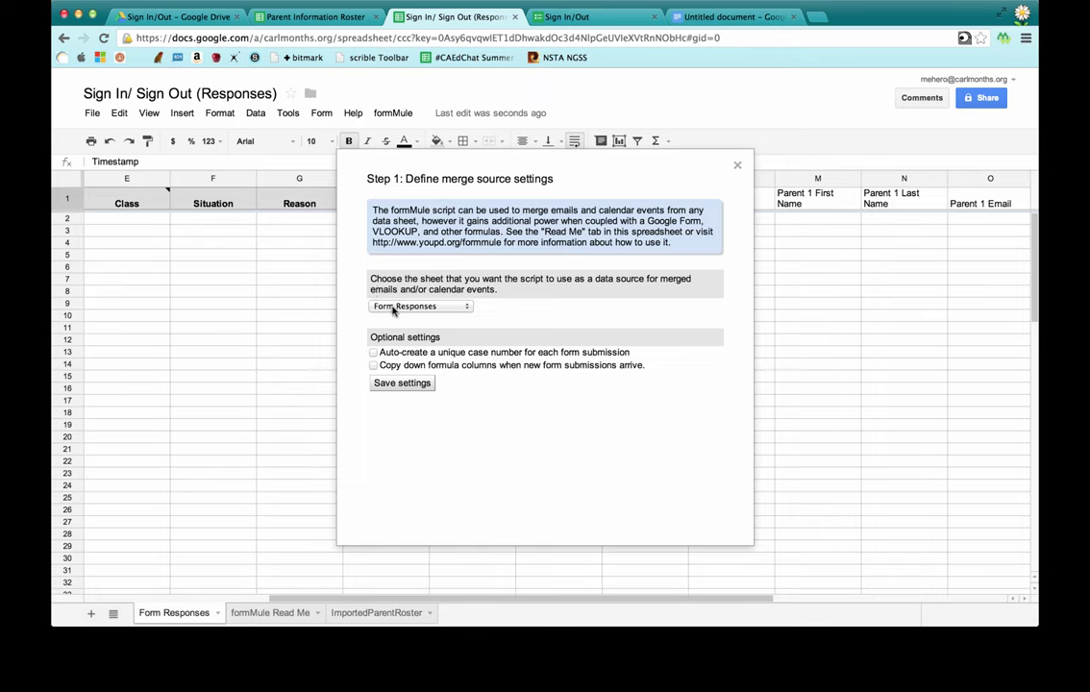
click(409, 305)
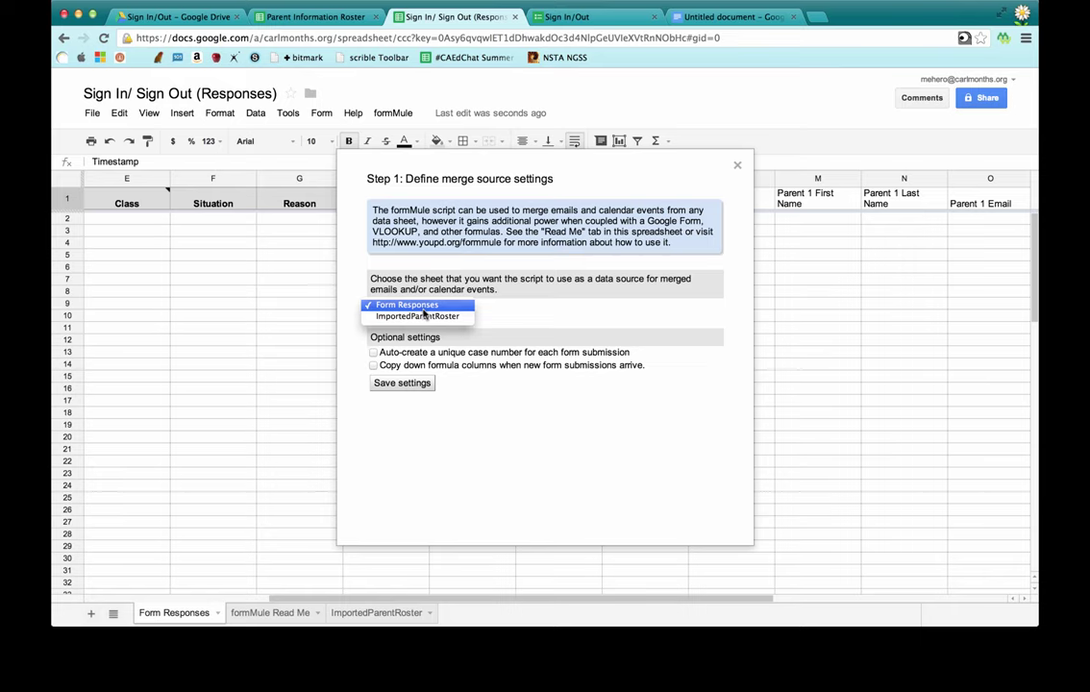
click(409, 305)
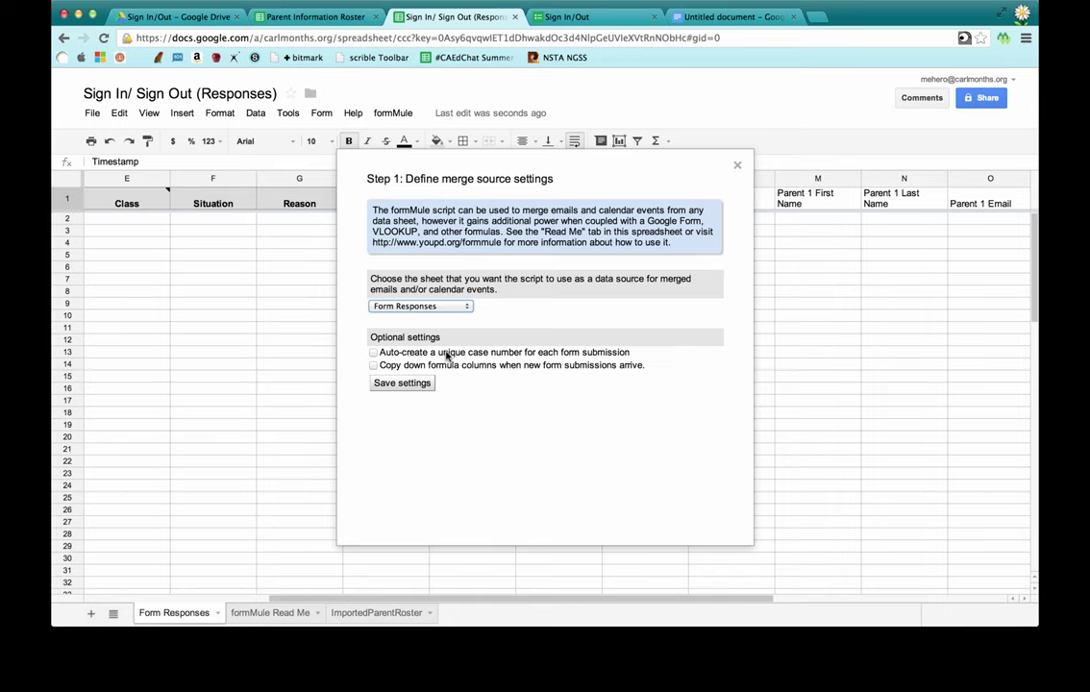
click(374, 367)
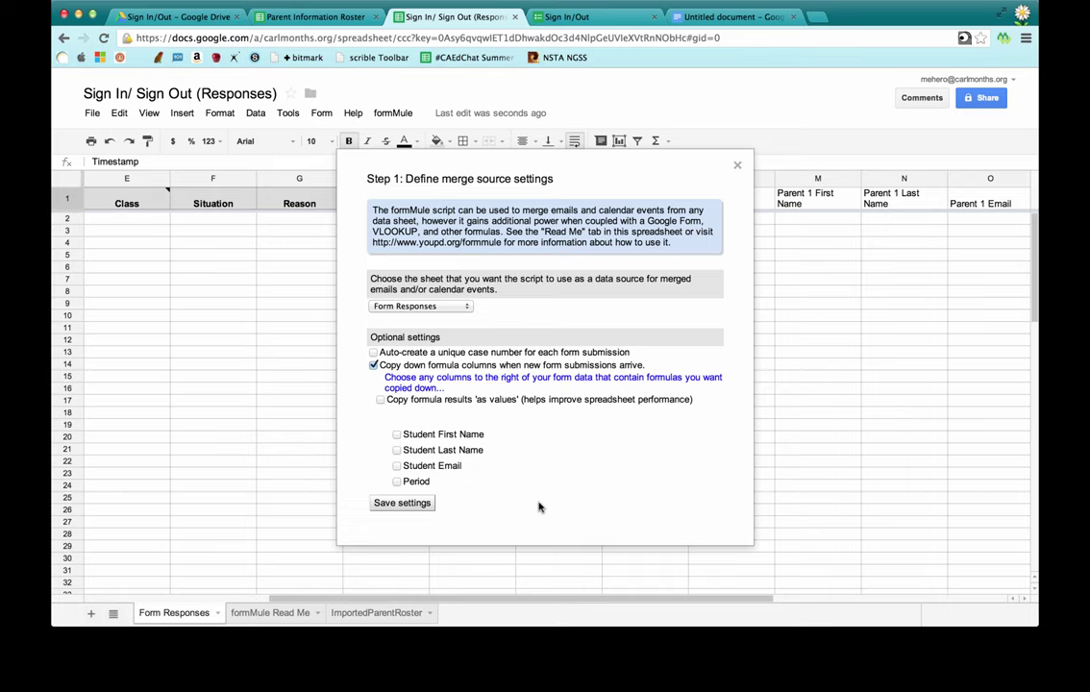
click(381, 402)
Step: Include the Student First Name, Last Name, Email, Period and Class Periods columns
click(397, 434)
click(398, 451)
click(398, 467)
click(398, 482)
scroll(438, 454, down, 1)
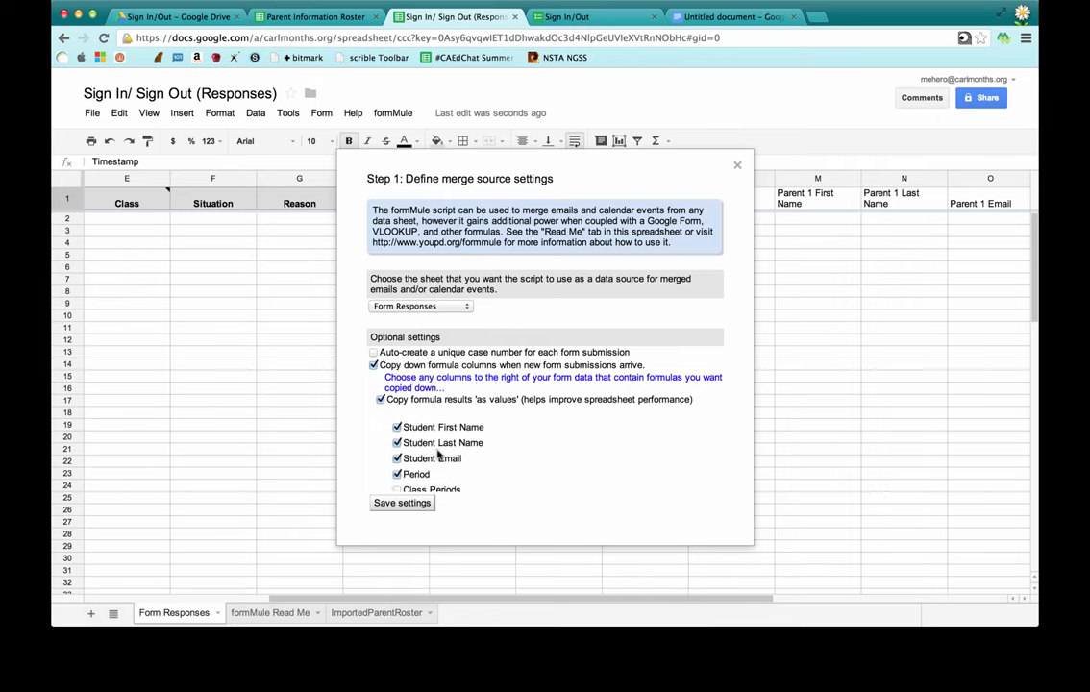
scroll(439, 454, down, 3)
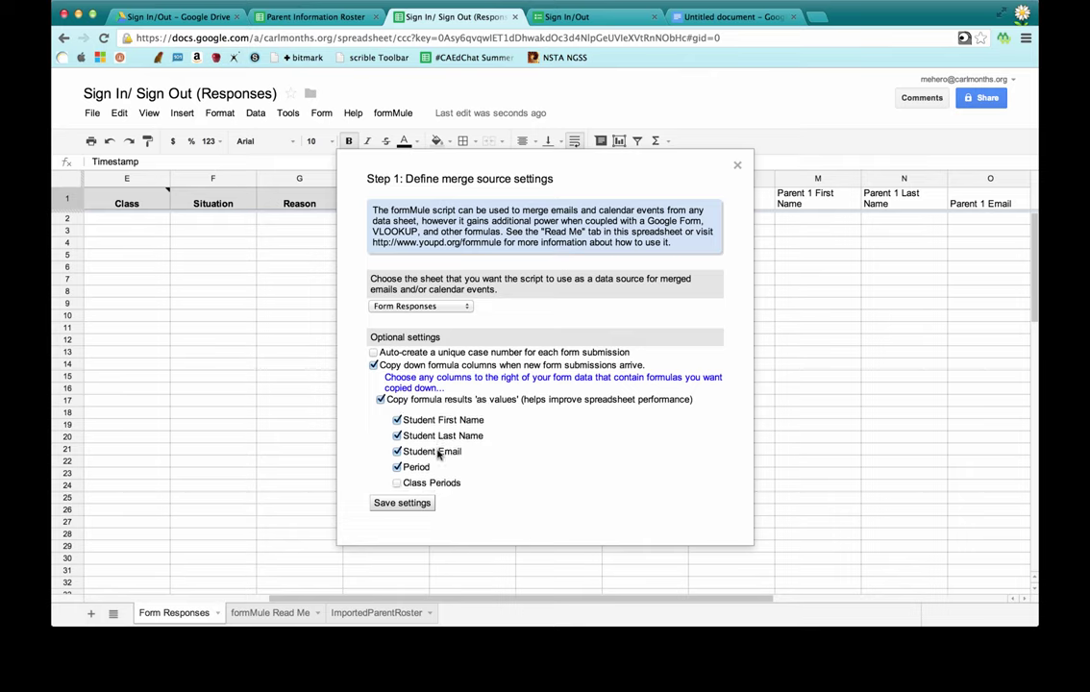
click(398, 463)
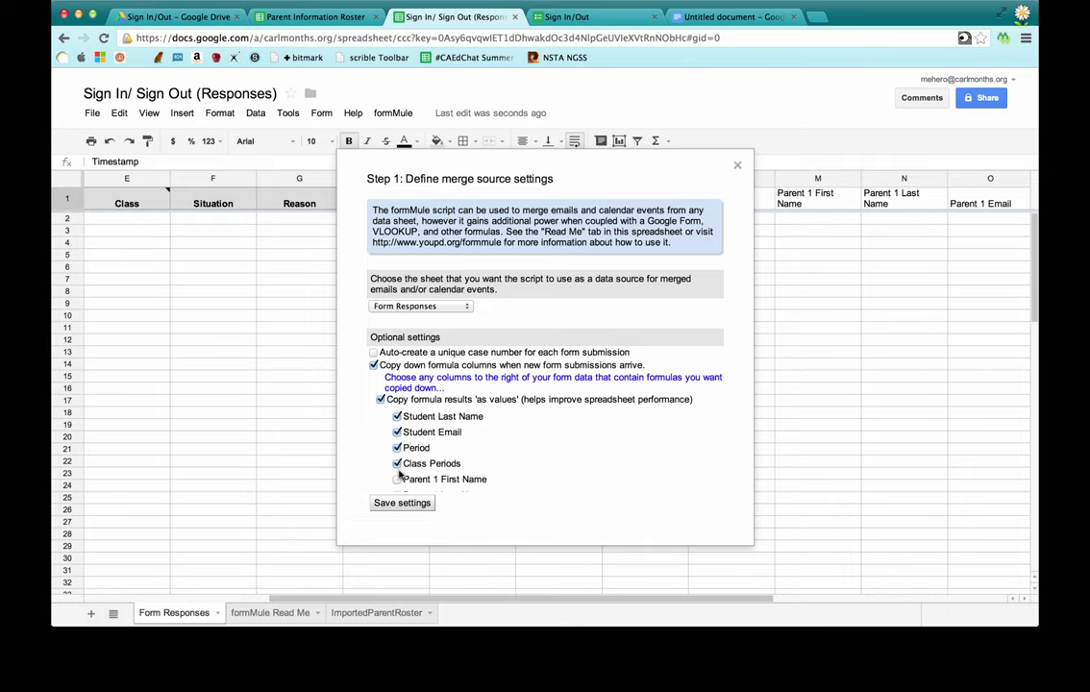
Step: Include Parent 1 and Parent 2 first name, last name, email and cell columns, then save
scroll(450, 452, down, 3)
click(450, 450)
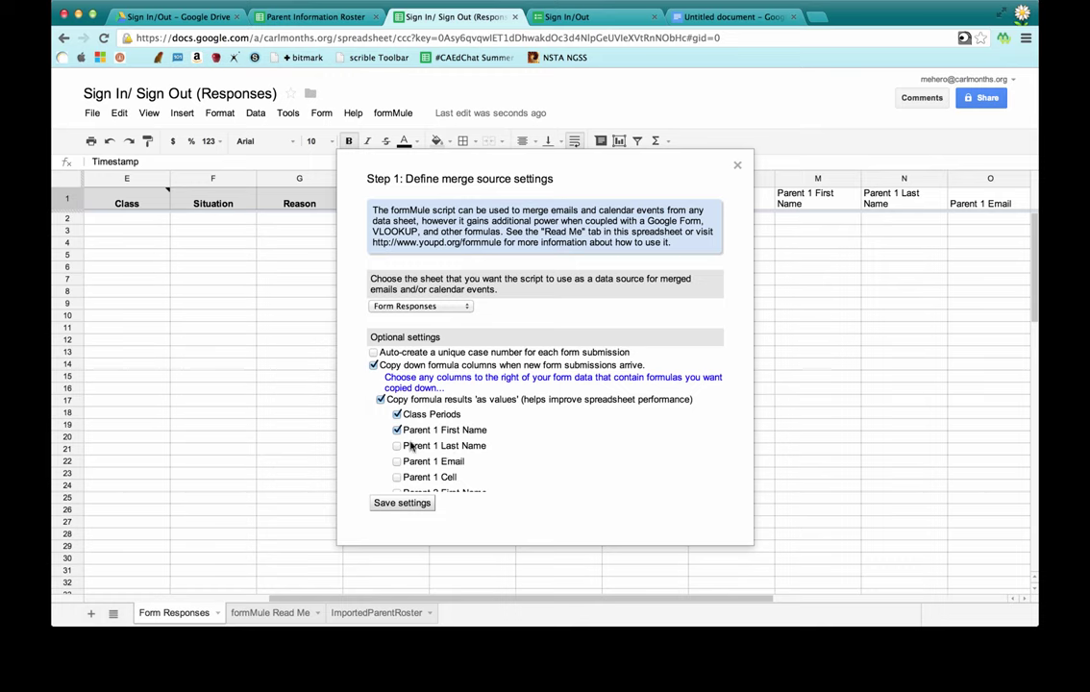
click(397, 446)
click(397, 462)
click(397, 477)
scroll(419, 444, down, 5)
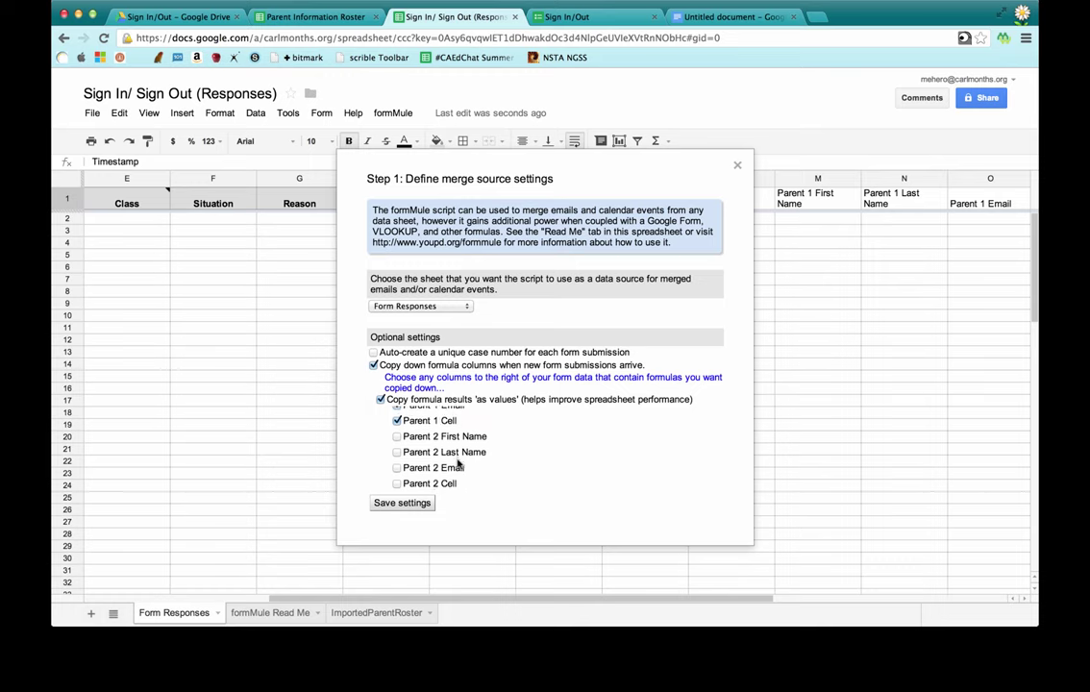
click(398, 436)
click(397, 451)
click(397, 468)
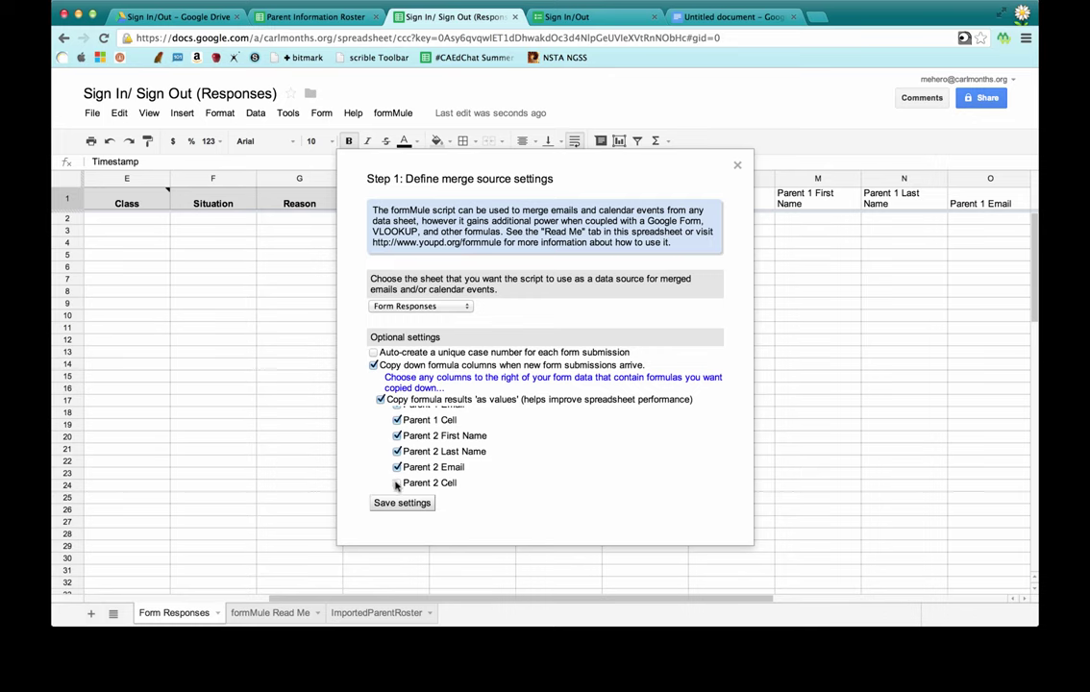
click(397, 482)
click(402, 503)
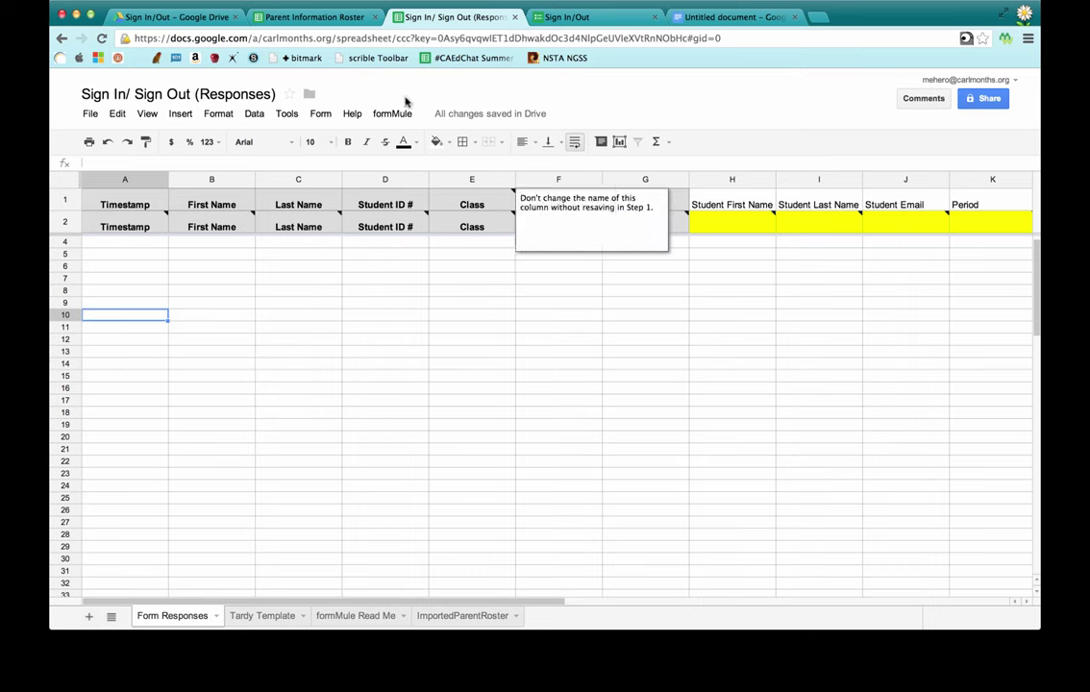
Step: Review the note on formula cell H2 and the VLOOKUP formula in H1
click(377, 113)
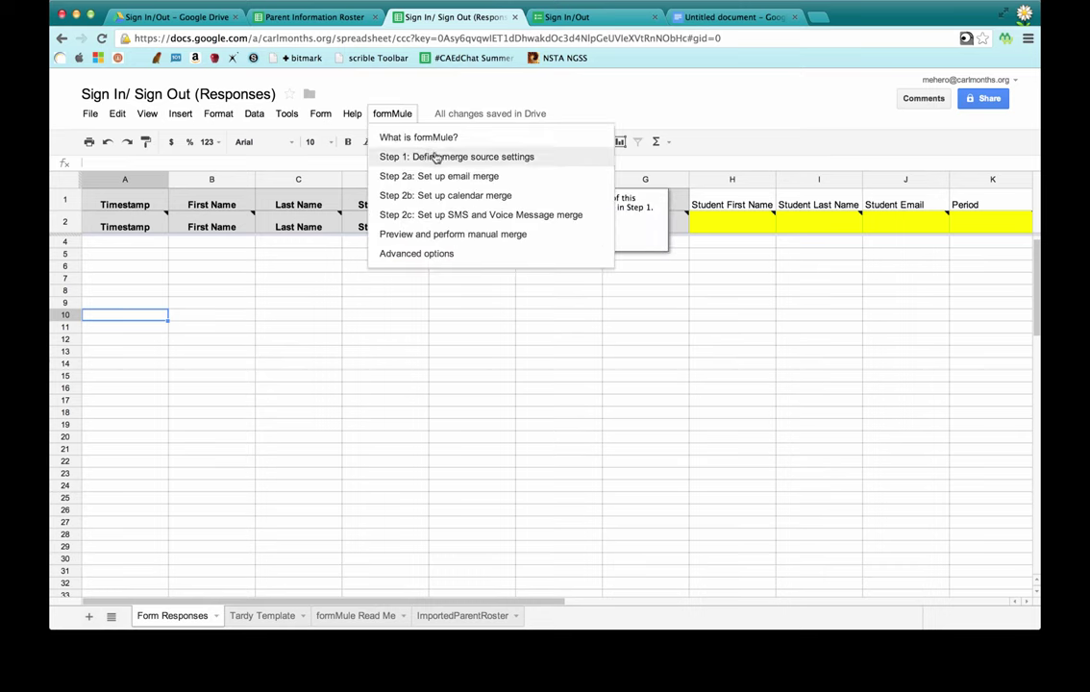
click(756, 265)
mouse_move(741, 216)
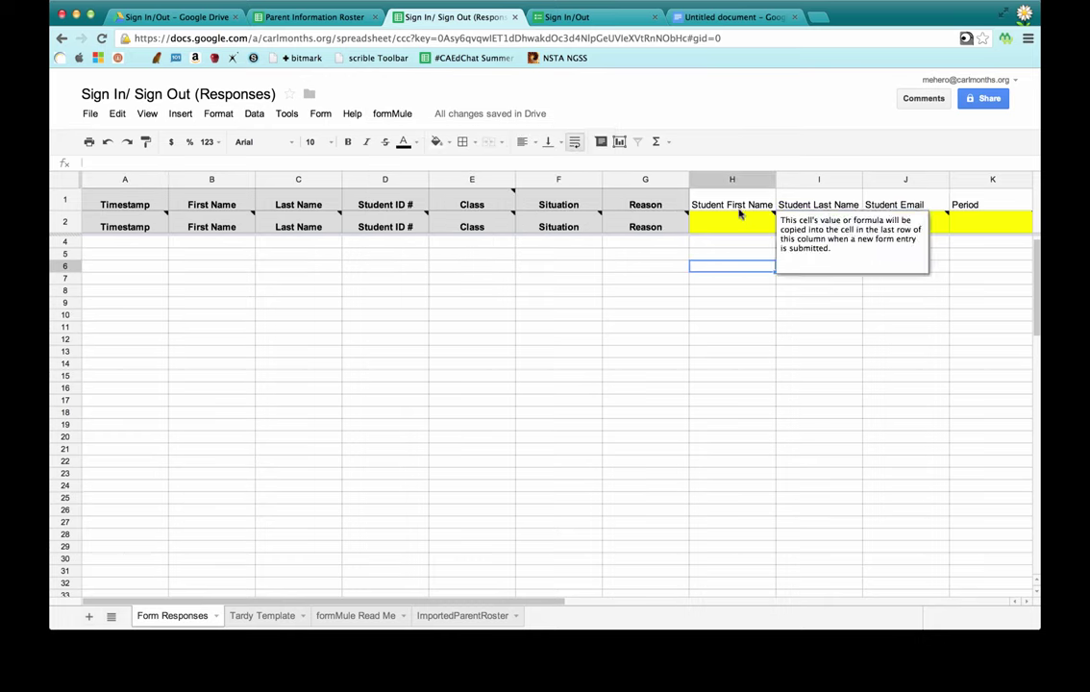
click(736, 225)
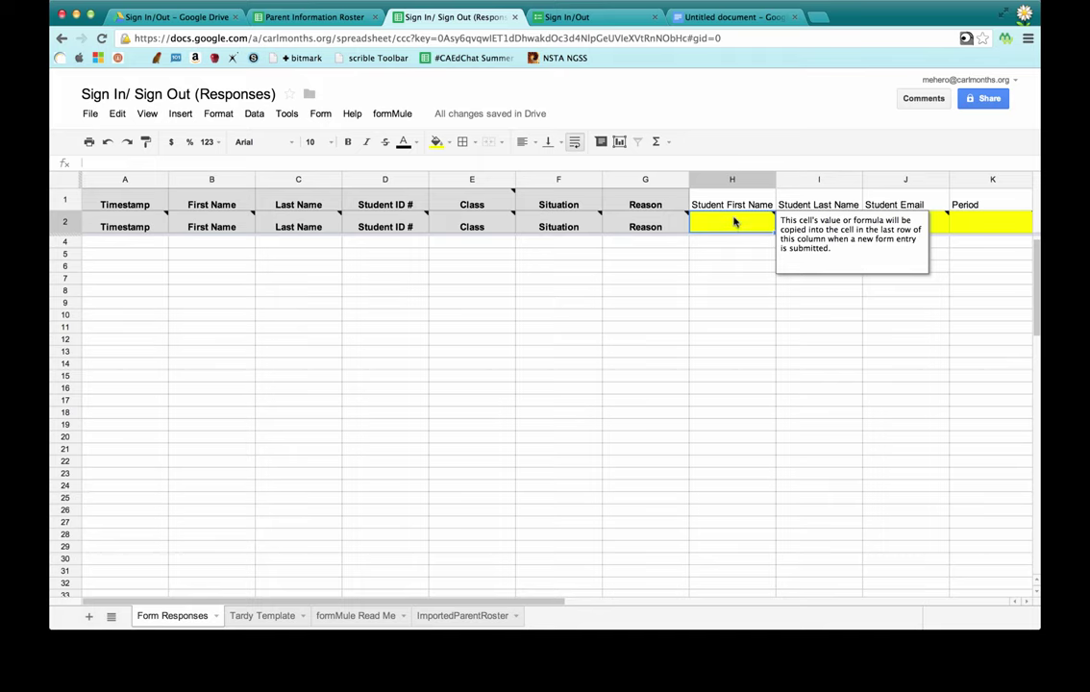
click(730, 209)
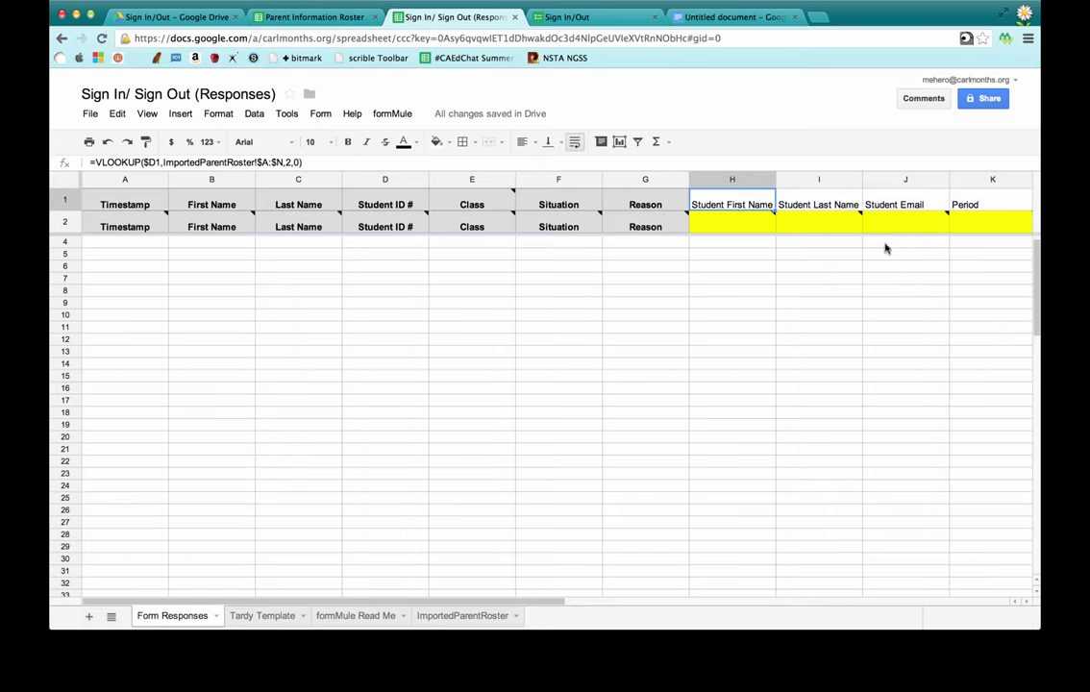
Step: Fill the H1:T1 VLOOKUP formulas down into row 2 with Ctrl+D and check H2
scroll(890, 252, right, 10)
shift+click(843, 206)
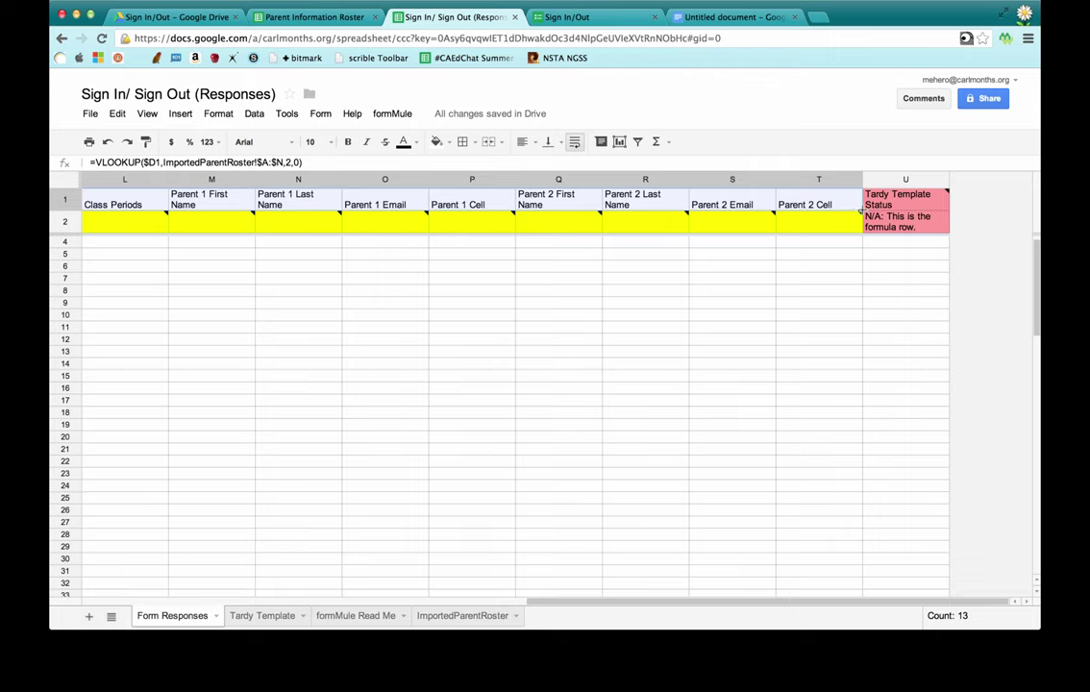
scroll(857, 242, up, 1)
shift+click(856, 229)
key(ctrl+d)
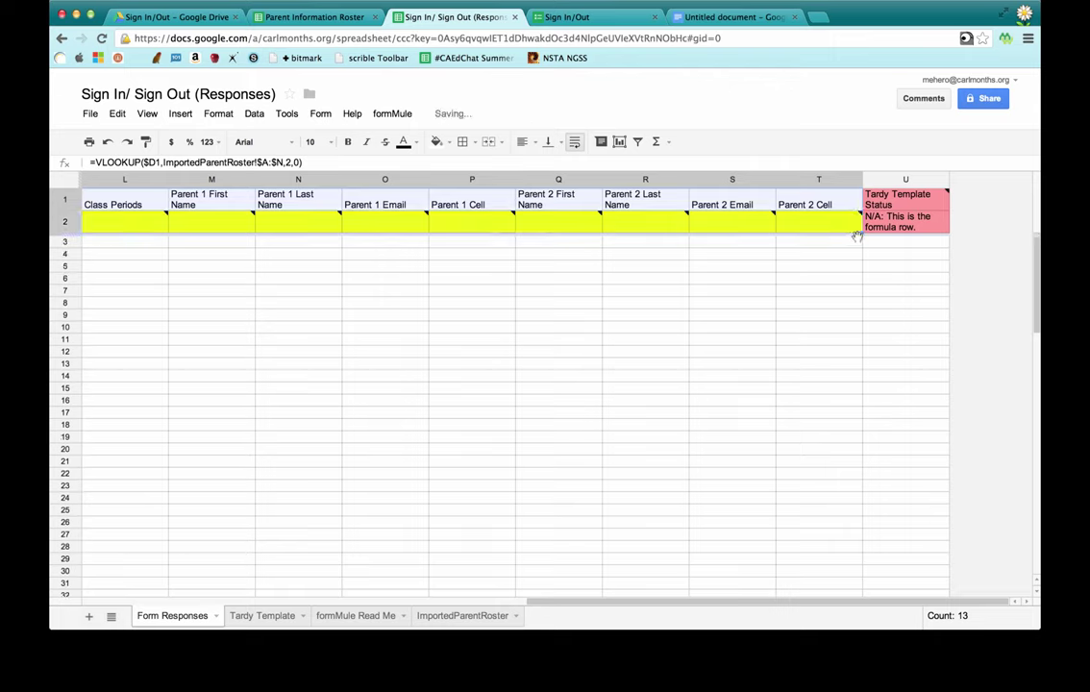
scroll(808, 282, left, 8)
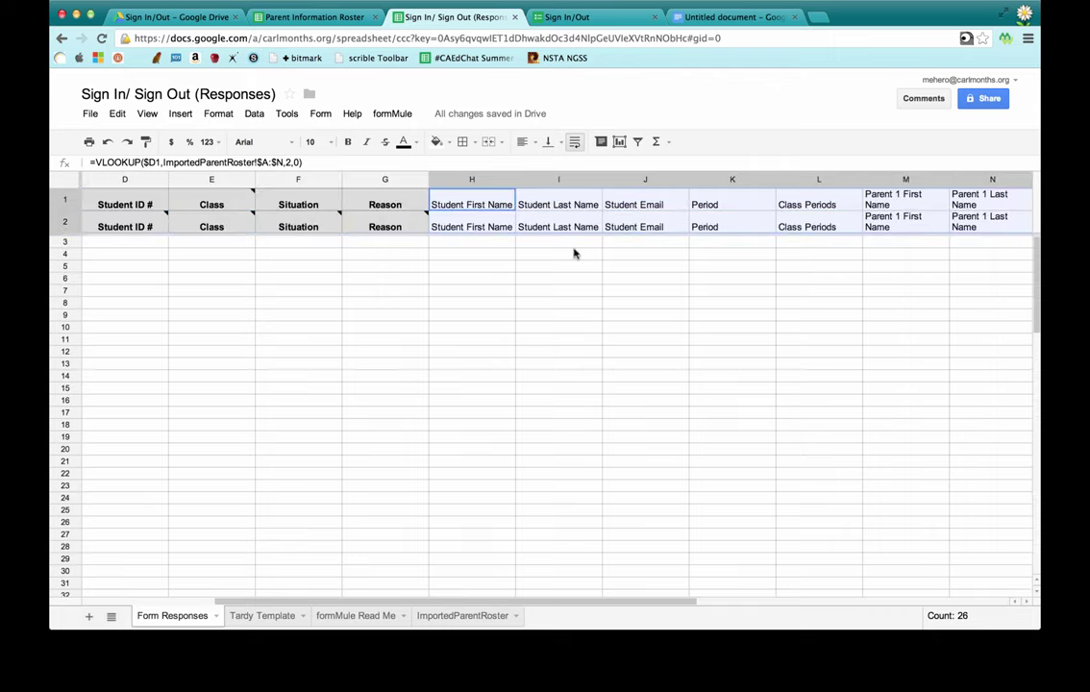
click(496, 229)
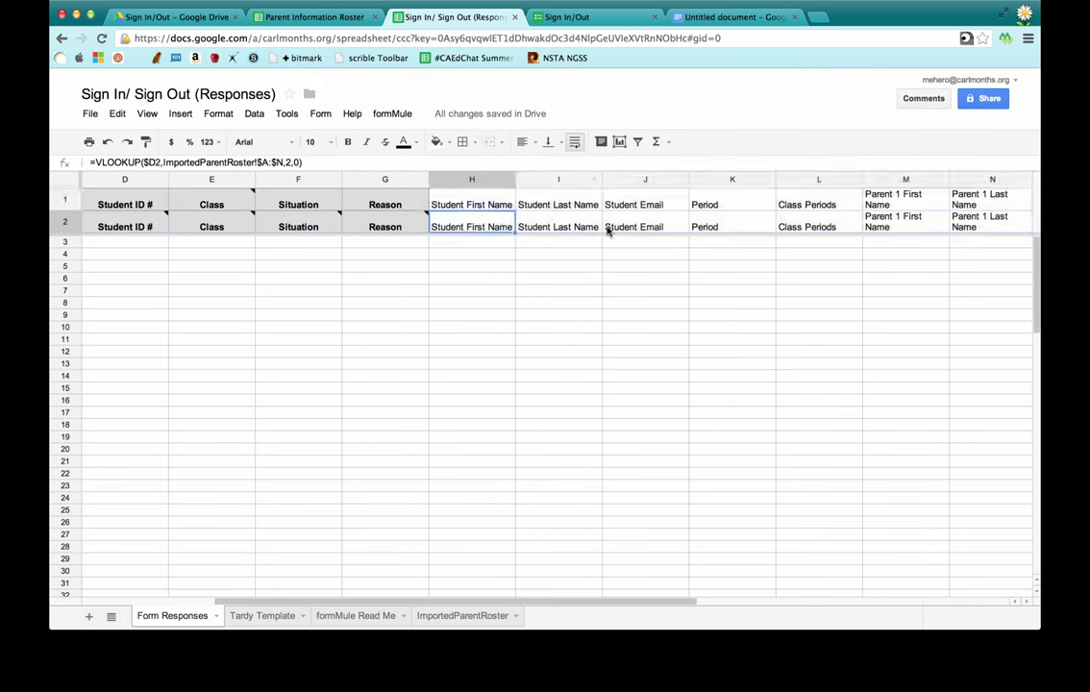
click(392, 114)
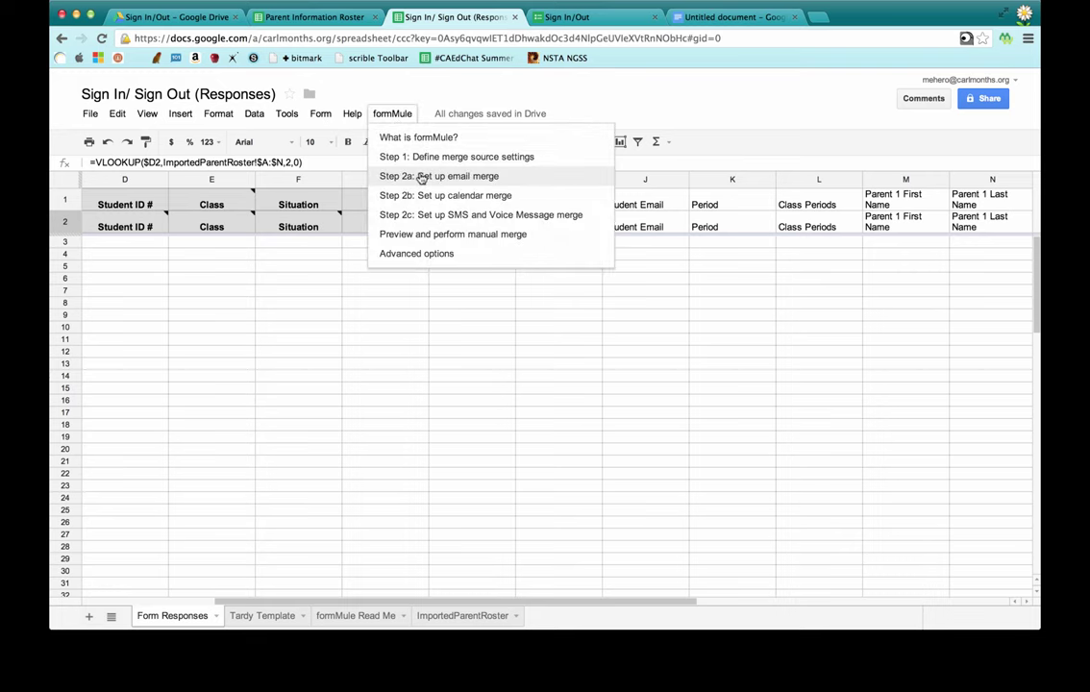
Step: Configure the email merge to send Tardy Template when Situation equals Tardy, and submit
click(421, 178)
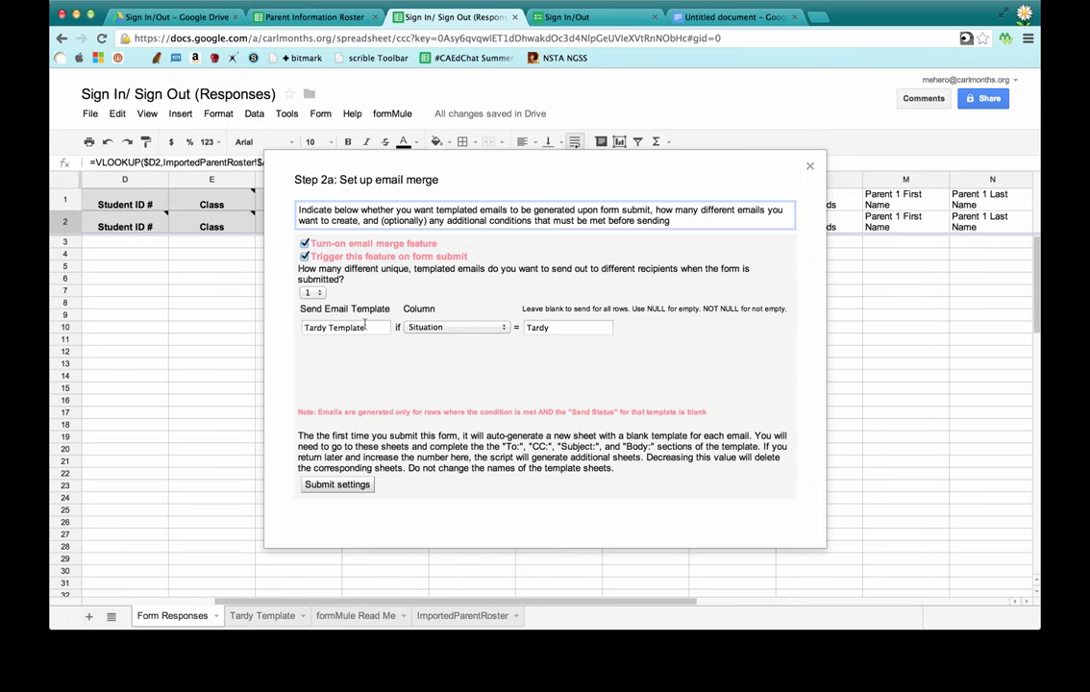
drag(365, 327, 298, 327)
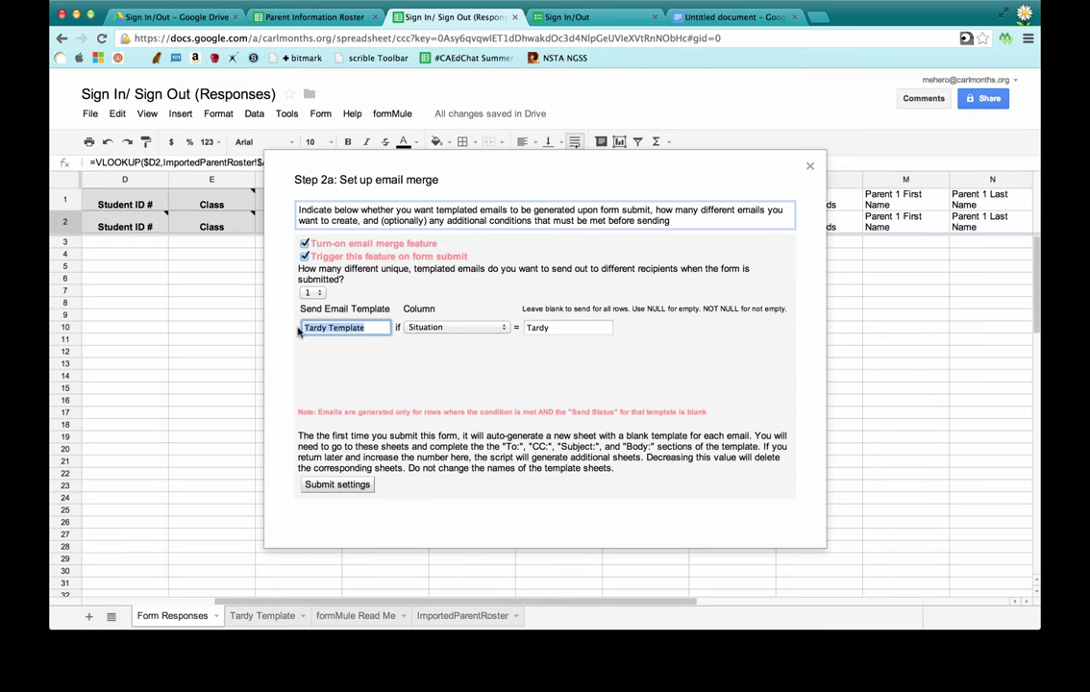
click(426, 328)
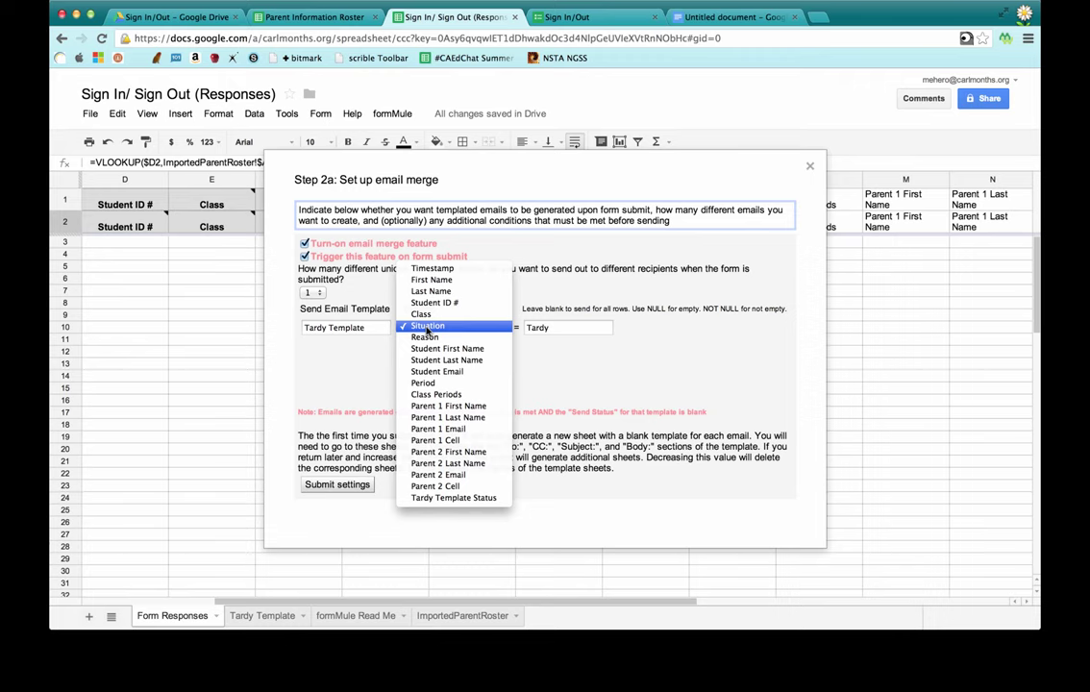
click(426, 328)
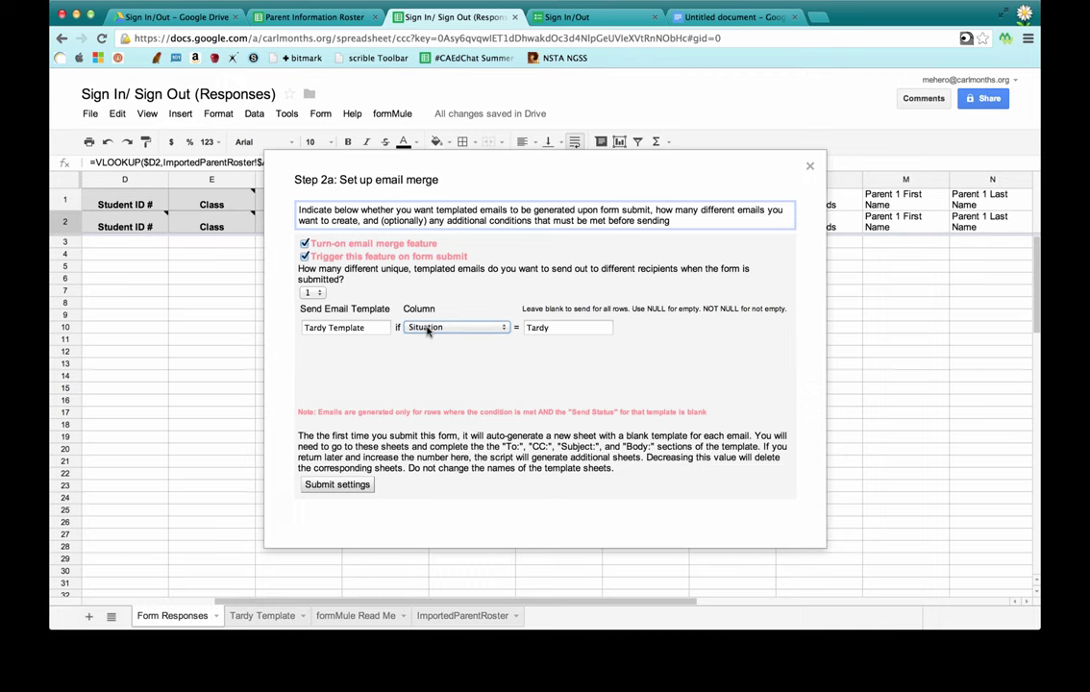
click(352, 486)
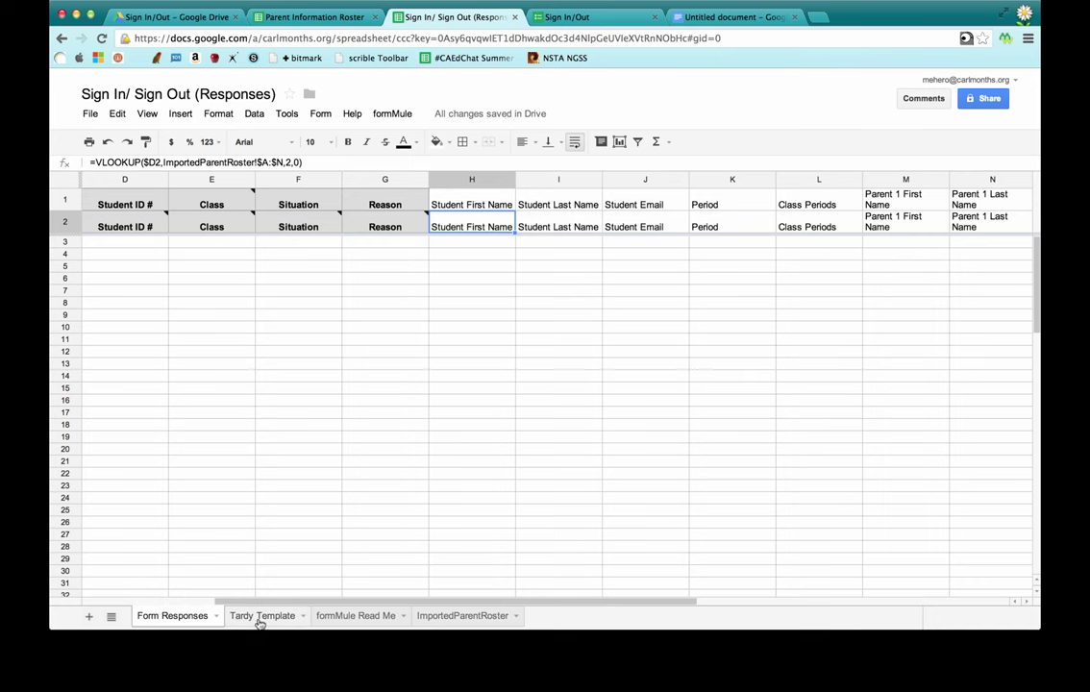
Step: Open the Tardy Template sheet and look over its available merge variables
click(258, 616)
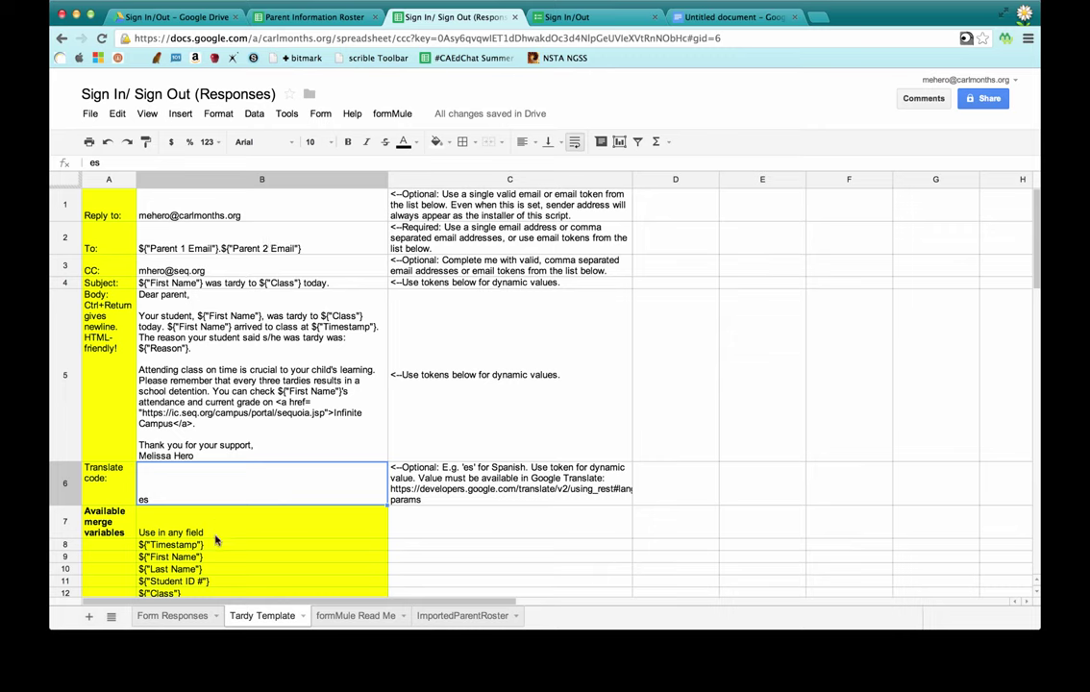
click(216, 541)
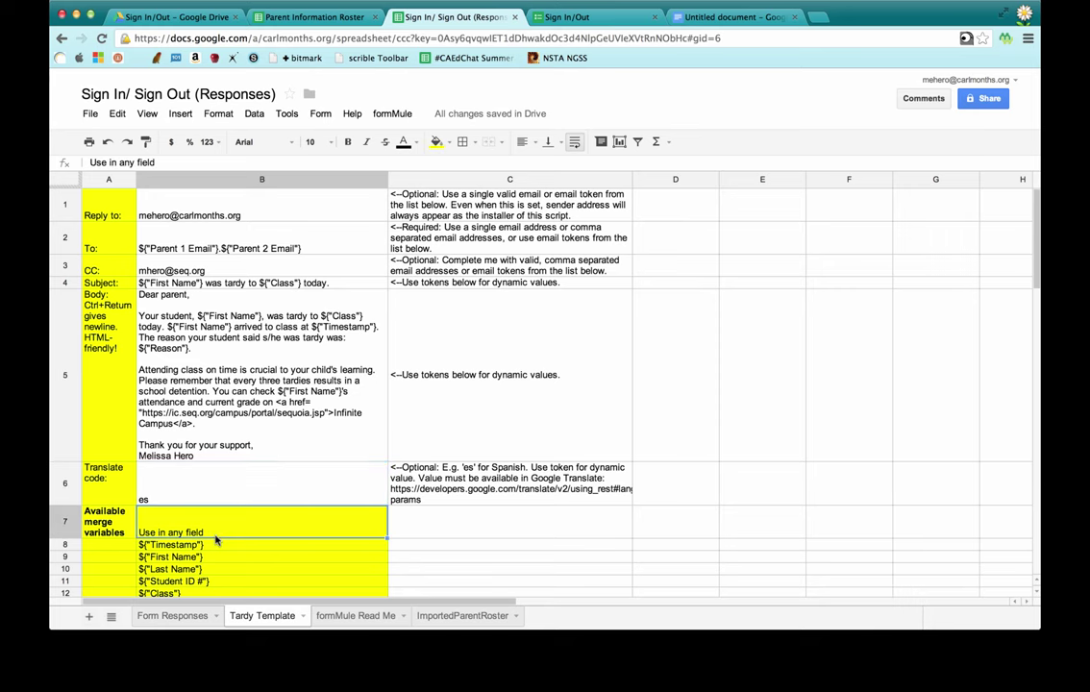
scroll(217, 541, down, 5)
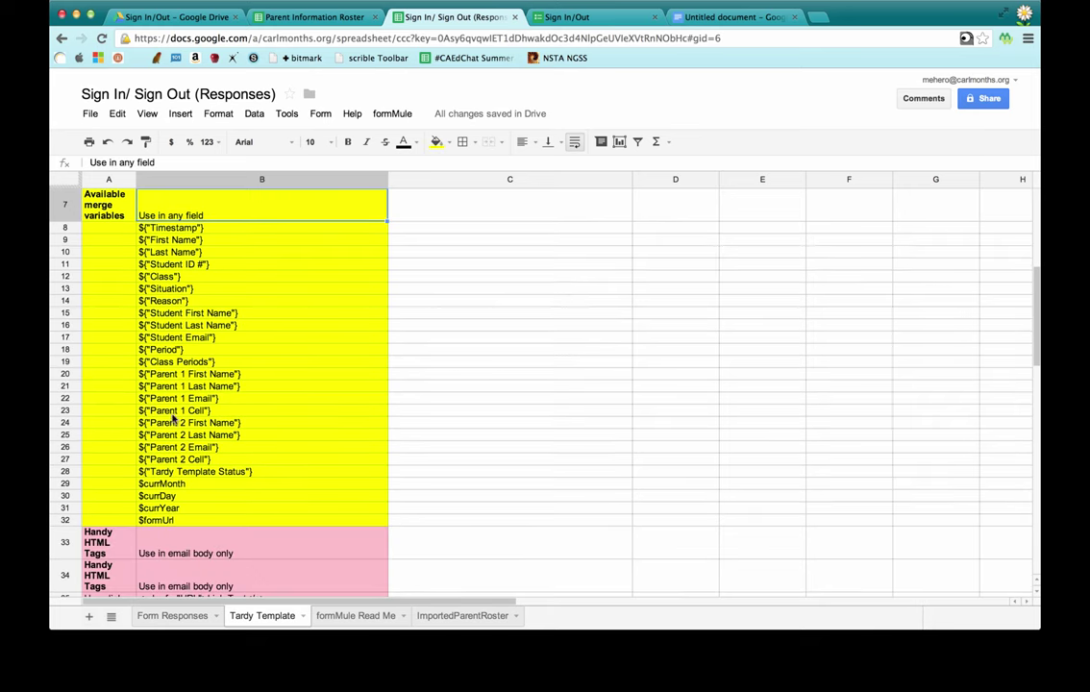
scroll(166, 305, up, 5)
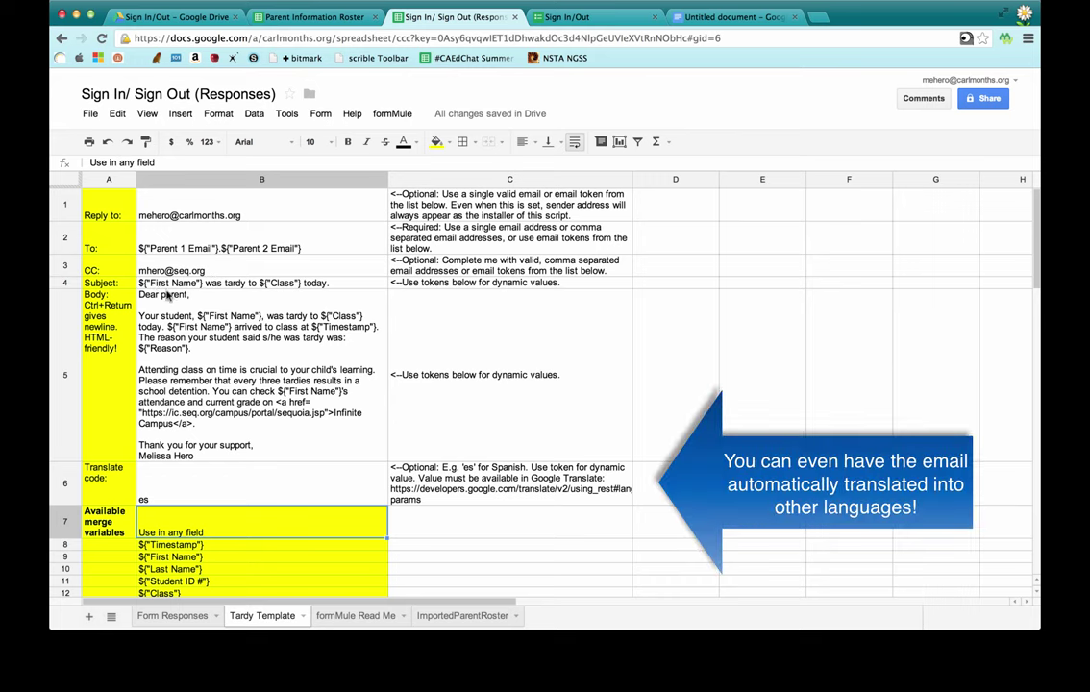
Step: Review the email body in B5 and the es translate code in B6
click(230, 422)
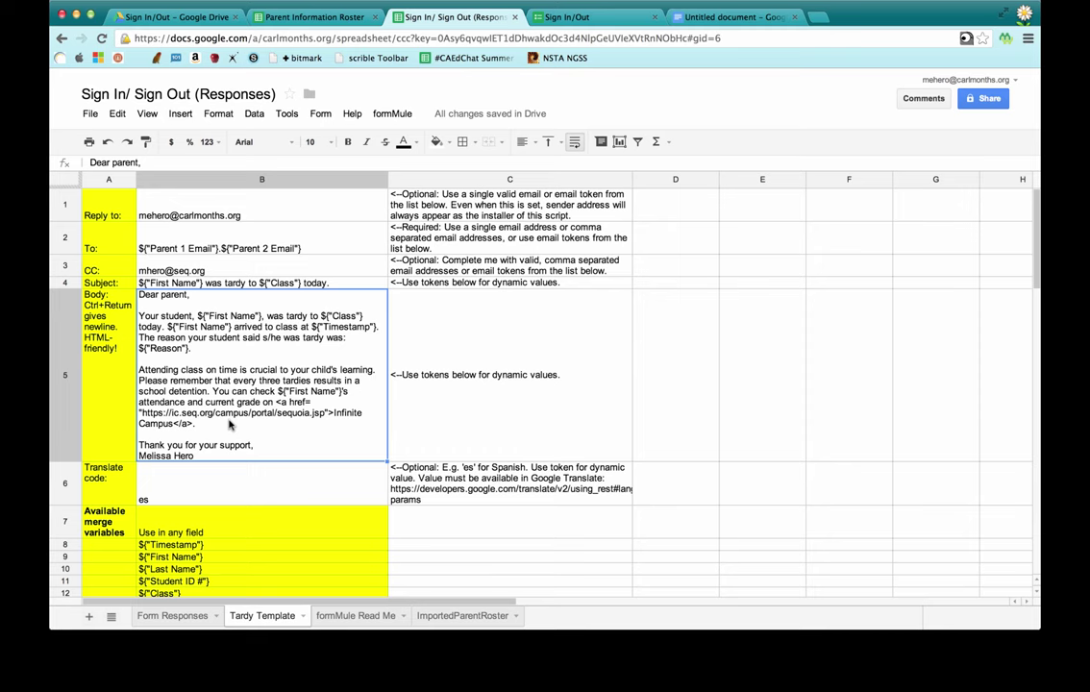
click(257, 473)
scroll(257, 473, down, 2)
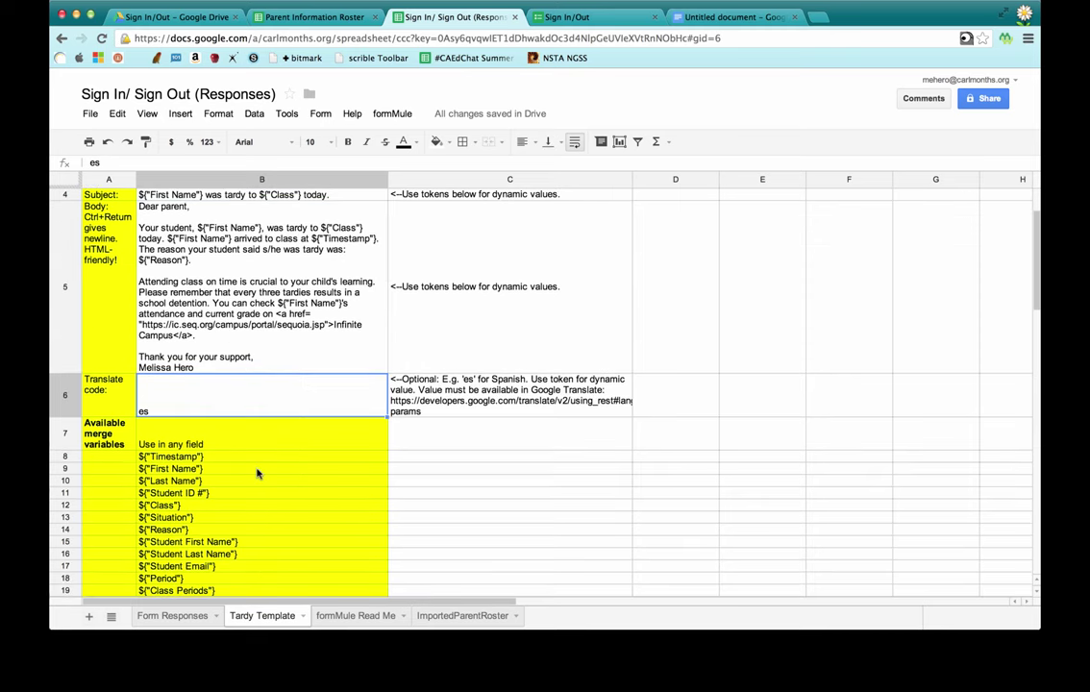
scroll(257, 473, down, 5)
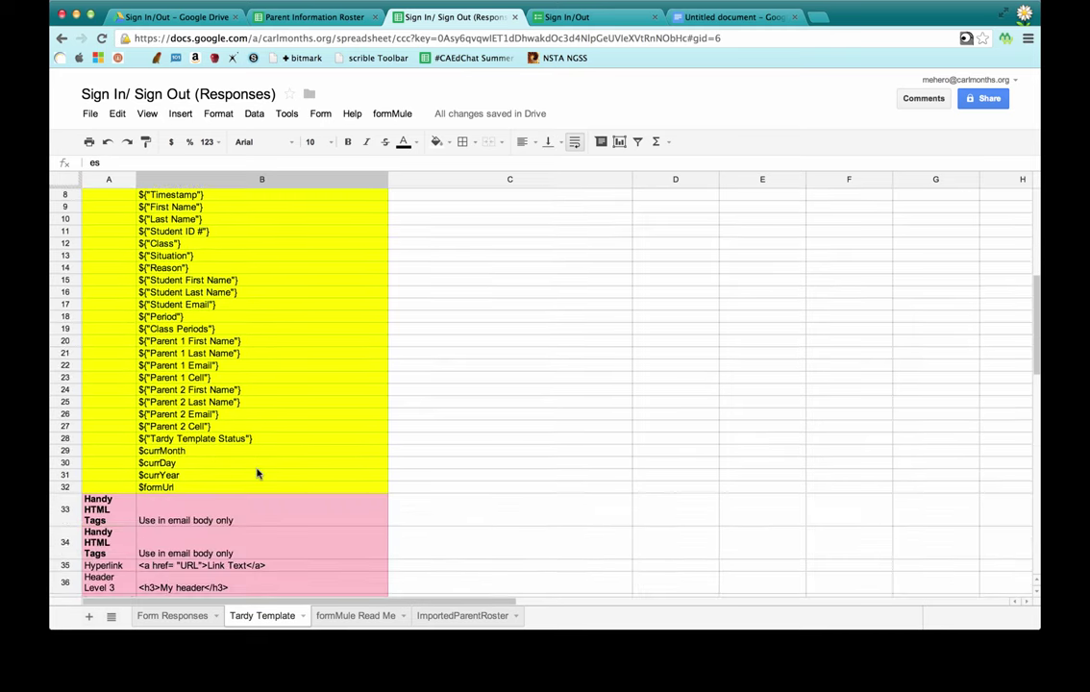
scroll(257, 473, down, 2)
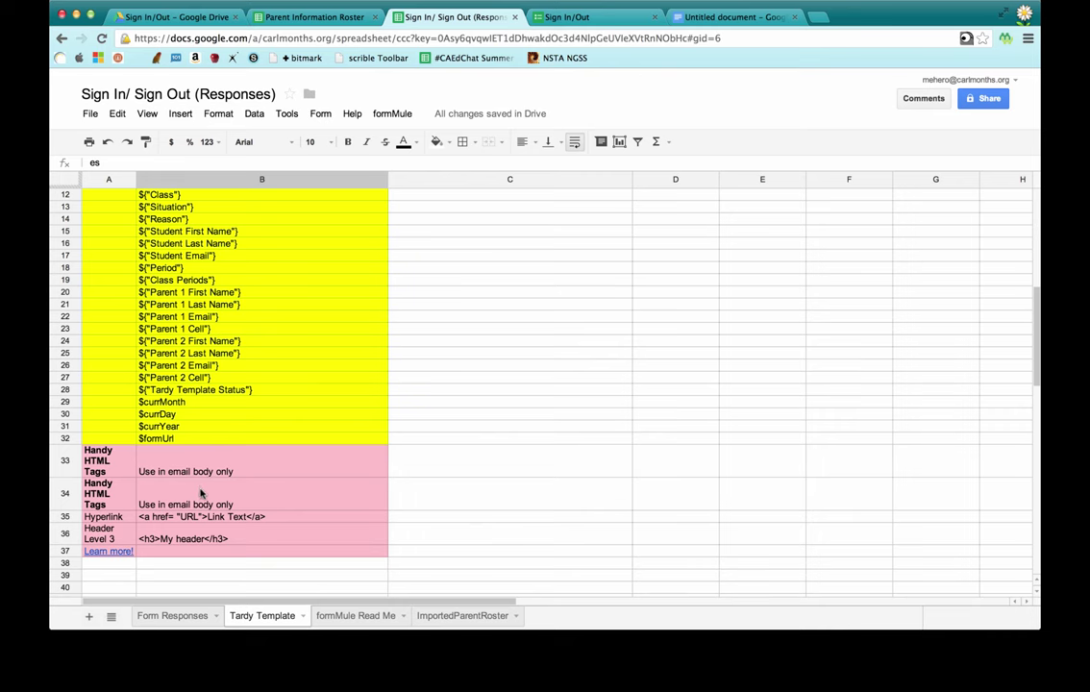
scroll(200, 491, up, 2)
scroll(200, 492, up, 5)
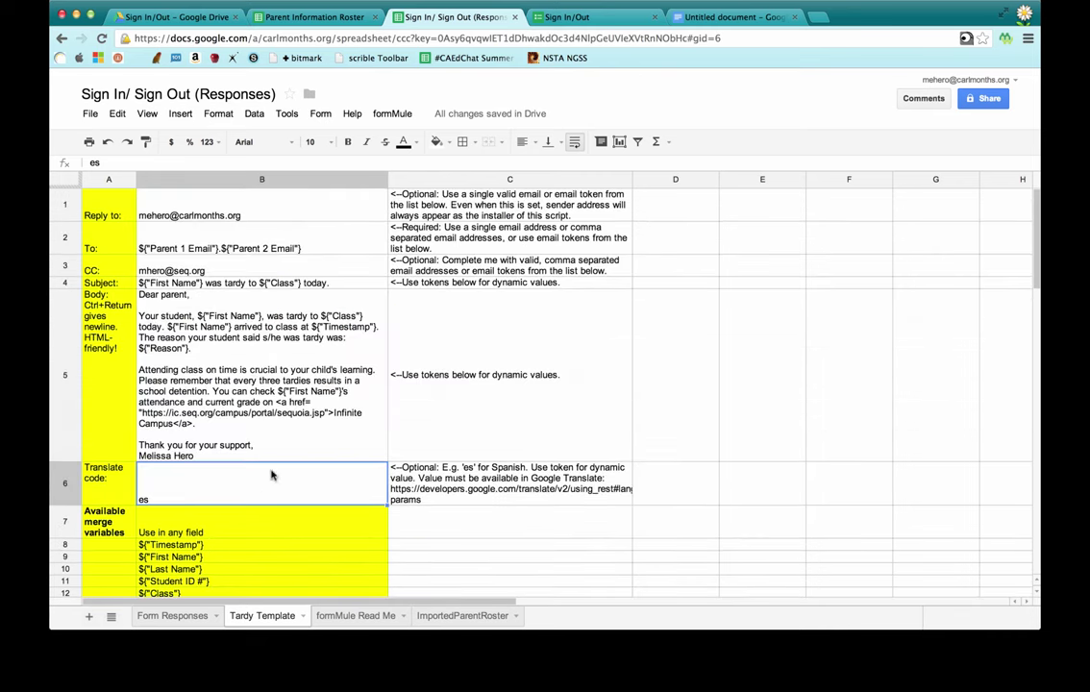
Step: Attempt formMule's manual merge preview, dismiss the invalid range error, and go to the form
click(195, 619)
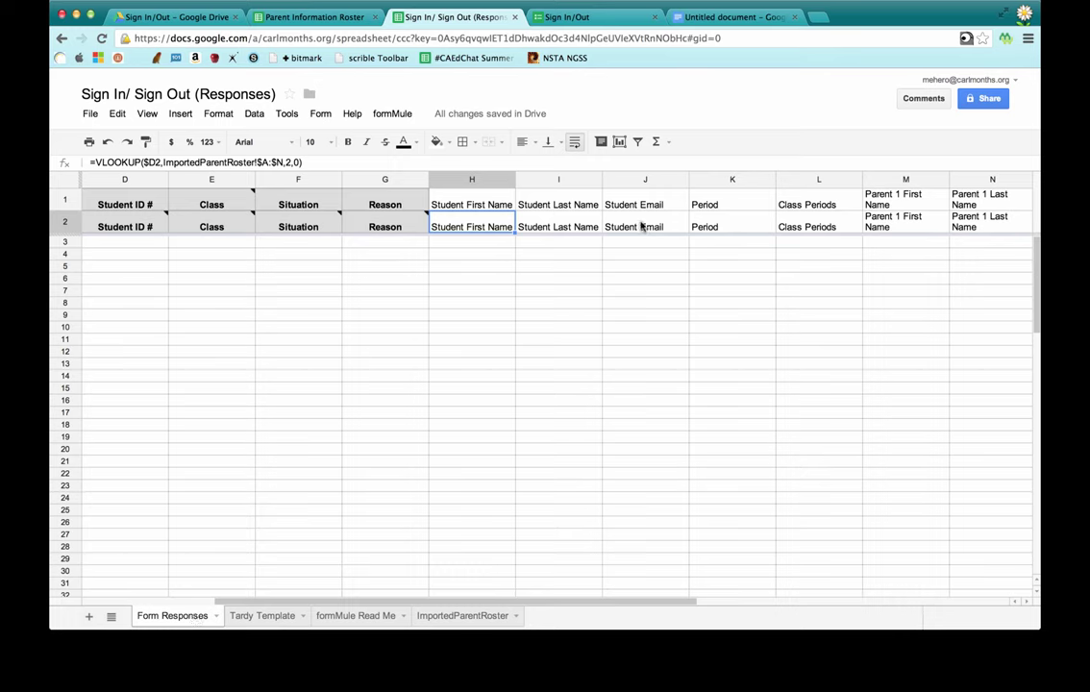
click(391, 114)
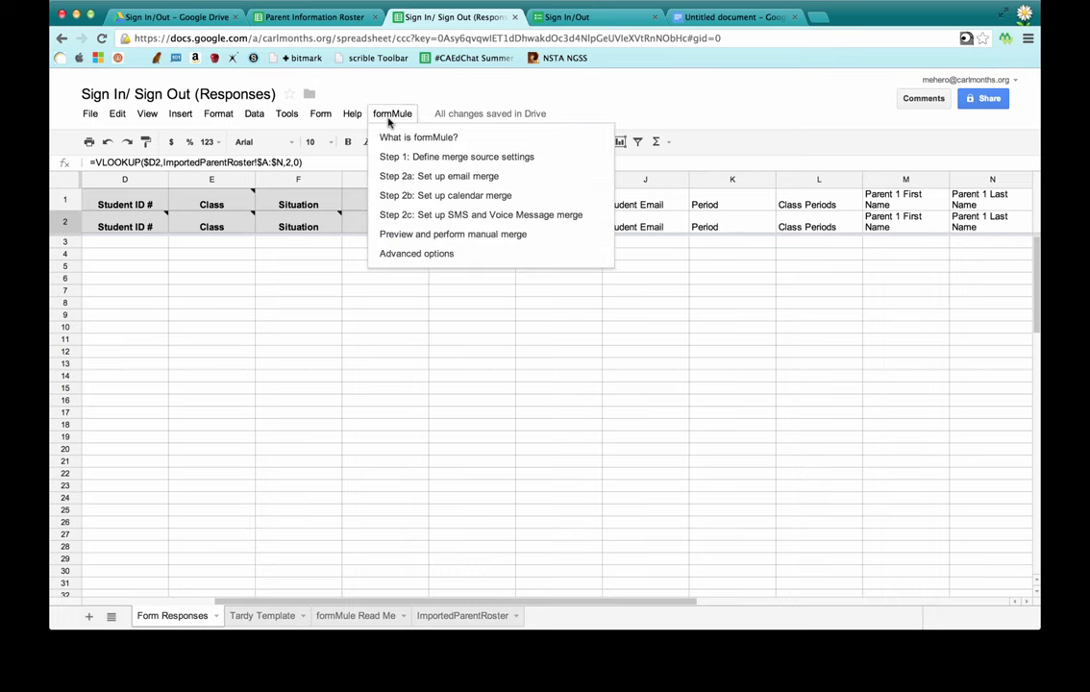
click(429, 234)
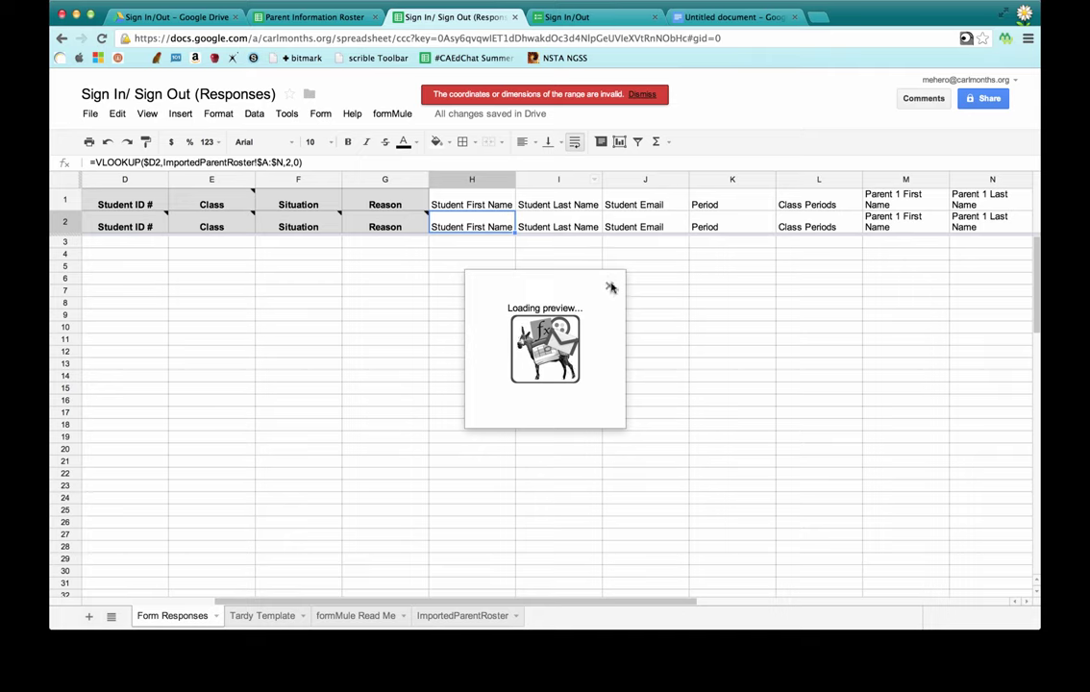
click(607, 284)
click(648, 95)
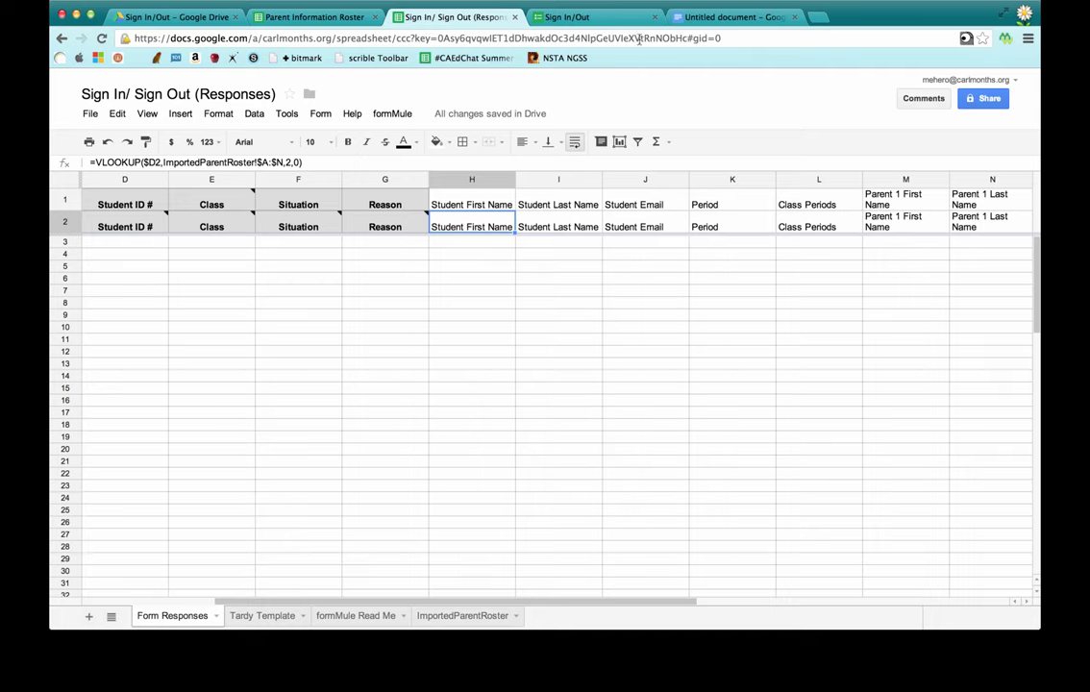
click(567, 16)
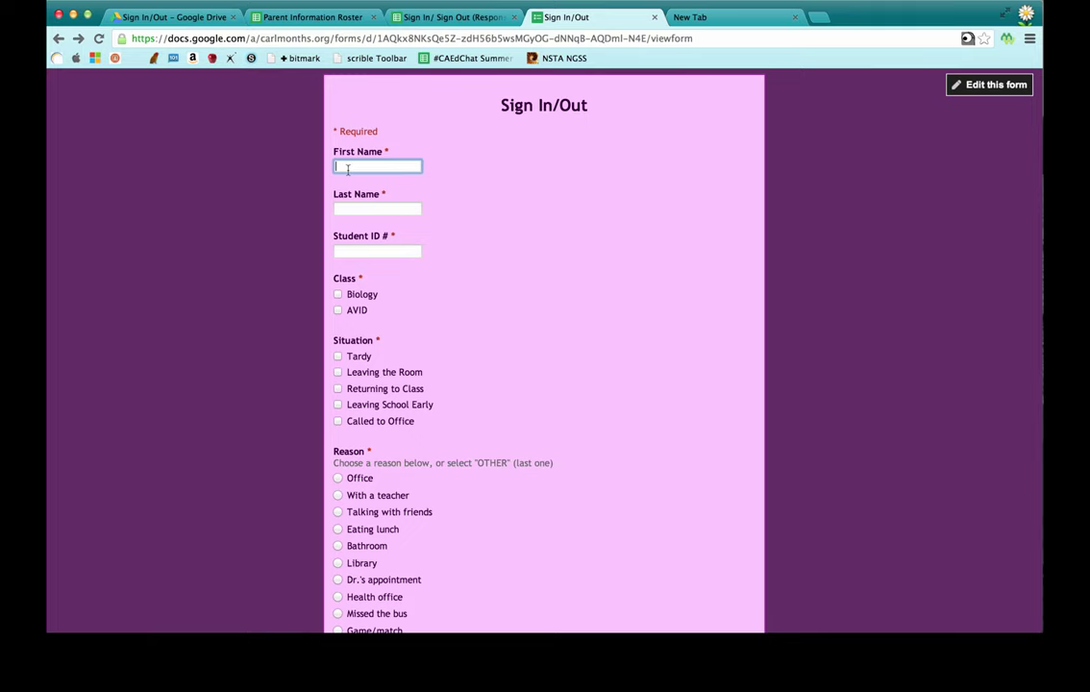
Step: Enter the student's first name, last name and Student ID in the form
text(Sal)
click(351, 181)
key(Tab)
text(Smith)
key(Tab)
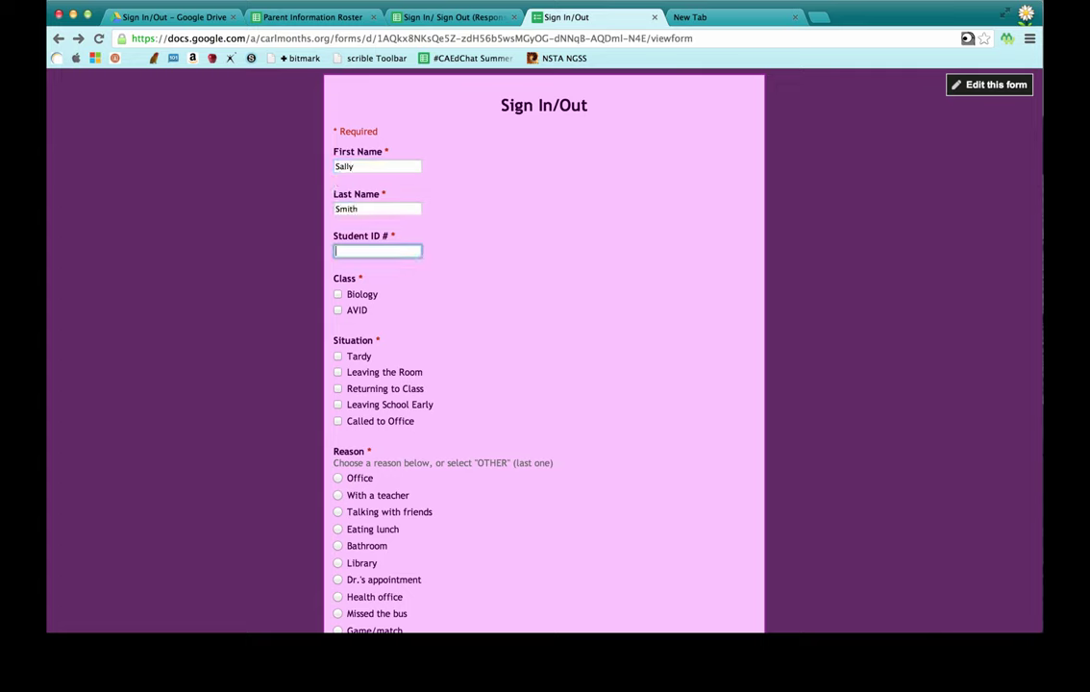
text(111111)
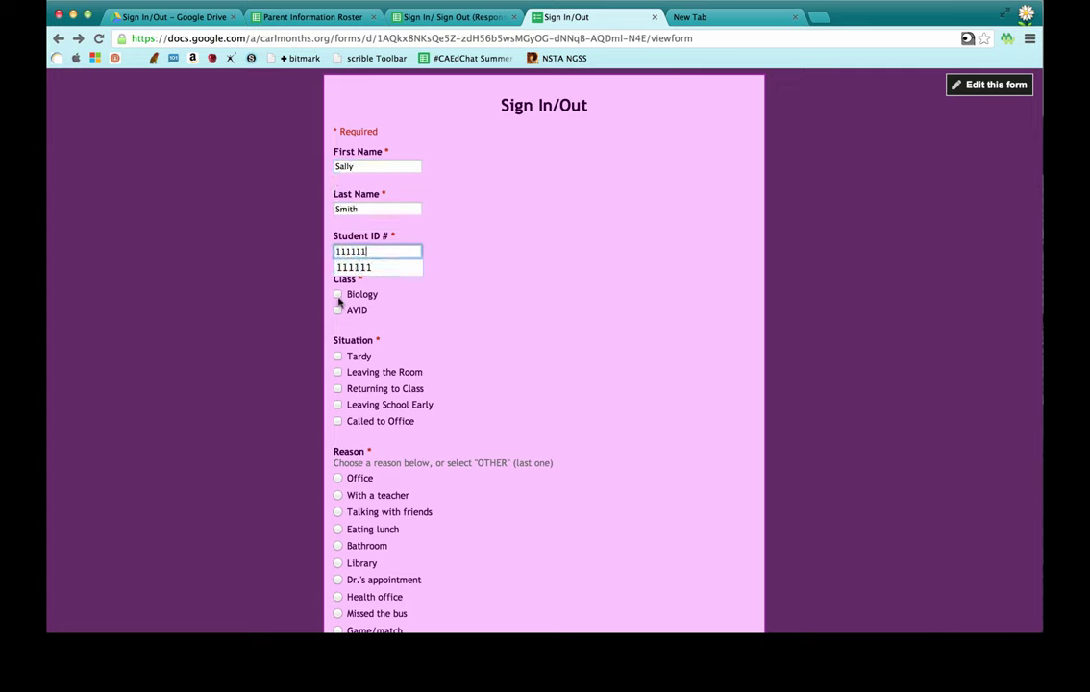
Step: Mark Biology, Tardy and reason Talking with friends, and submit the response
click(337, 295)
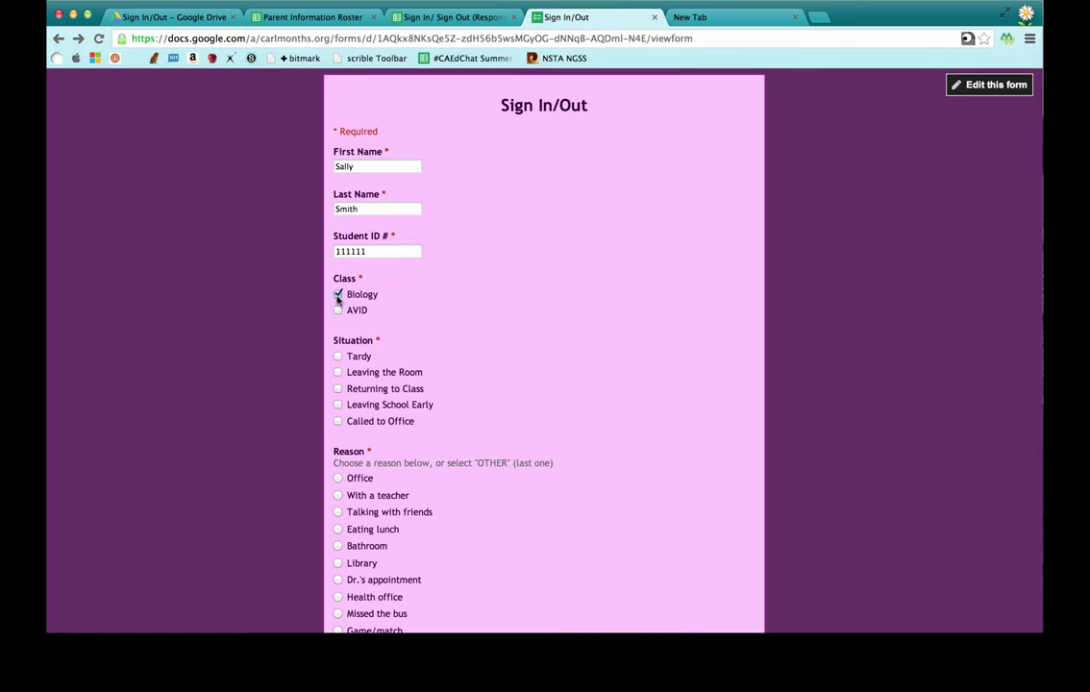
click(337, 357)
click(337, 512)
scroll(561, 460, down, 1)
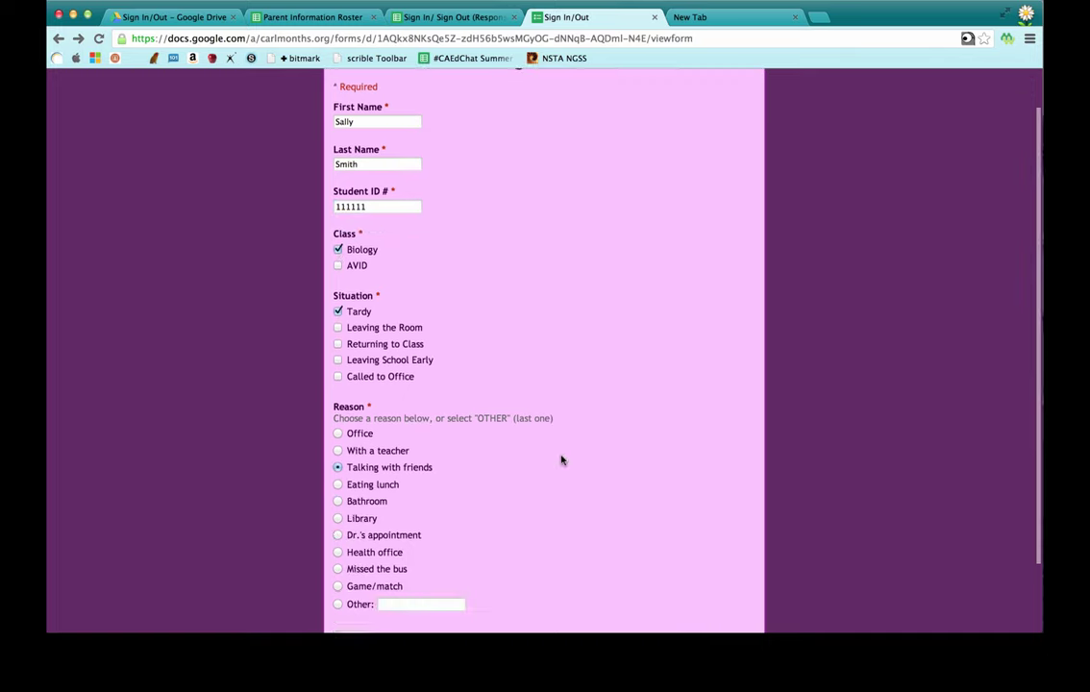
scroll(561, 461, down, 2)
click(353, 556)
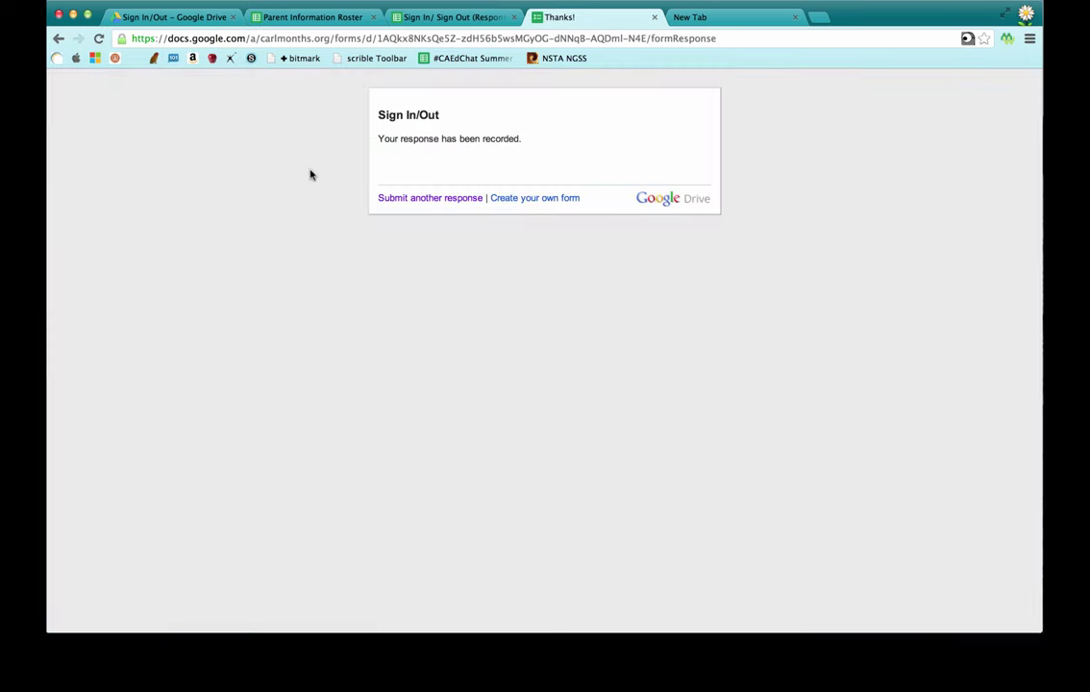
click(440, 17)
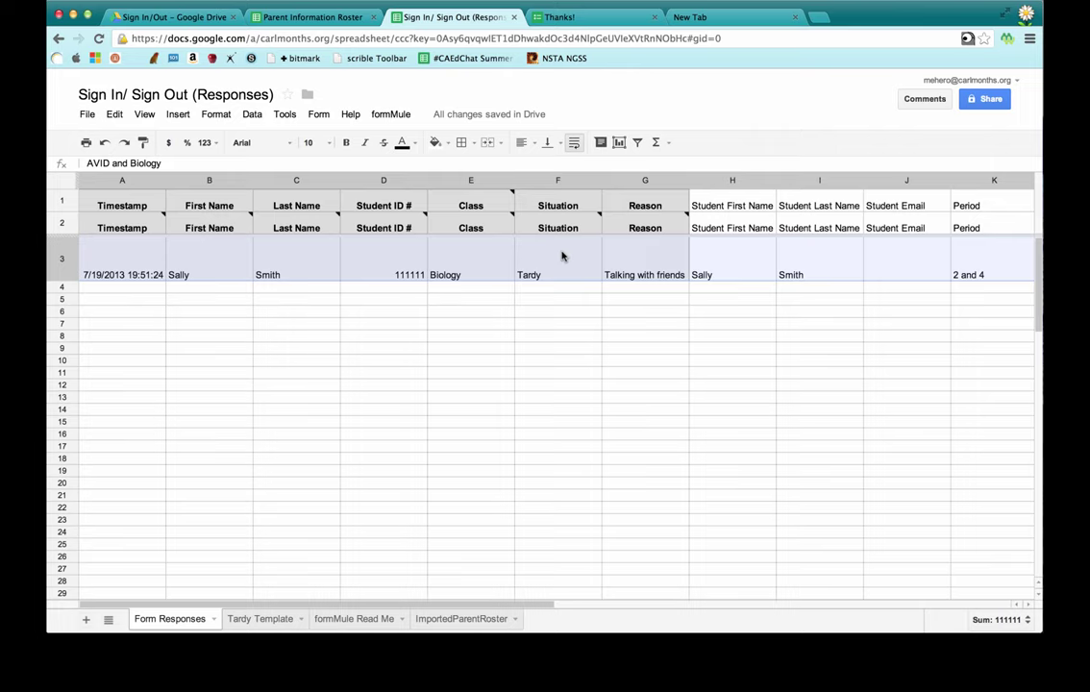
Step: Check the new row's parent details and Tardy Template Status, then switch to the parent's inbox profile
click(512, 594)
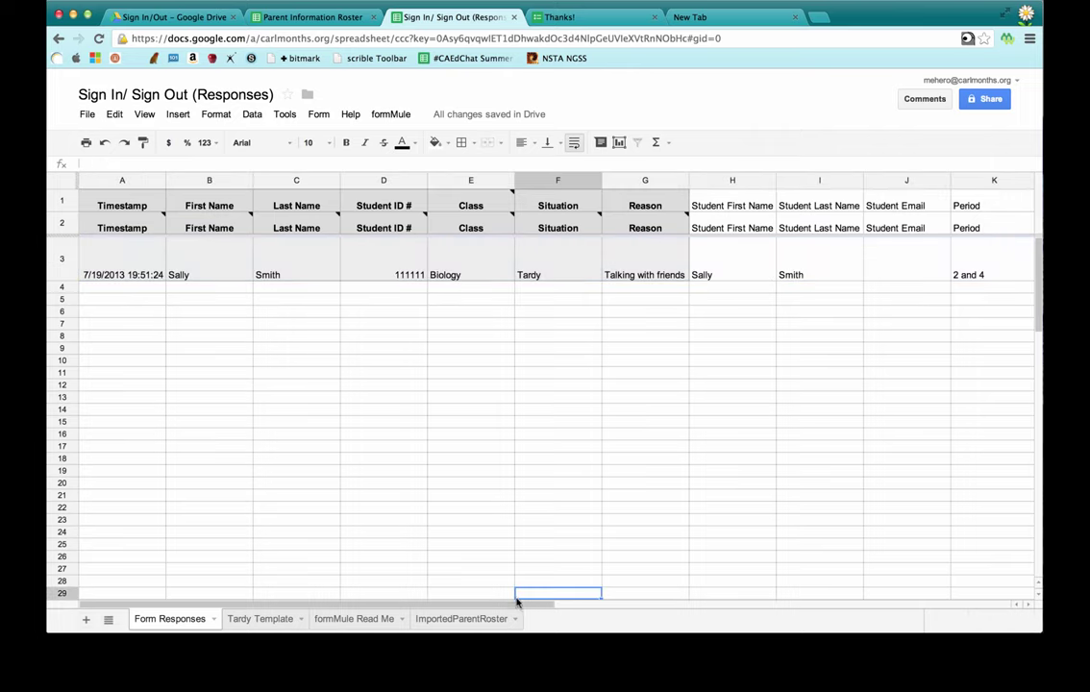
scroll(525, 608, right, 2)
drag(525, 609, 824, 576)
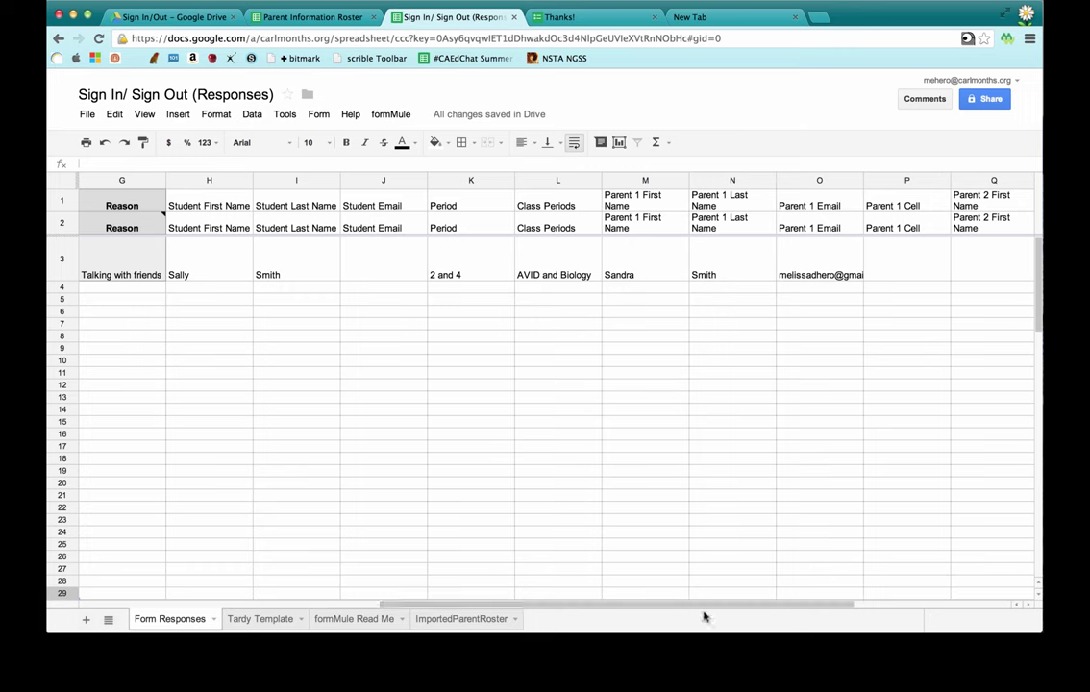
drag(706, 610, 871, 597)
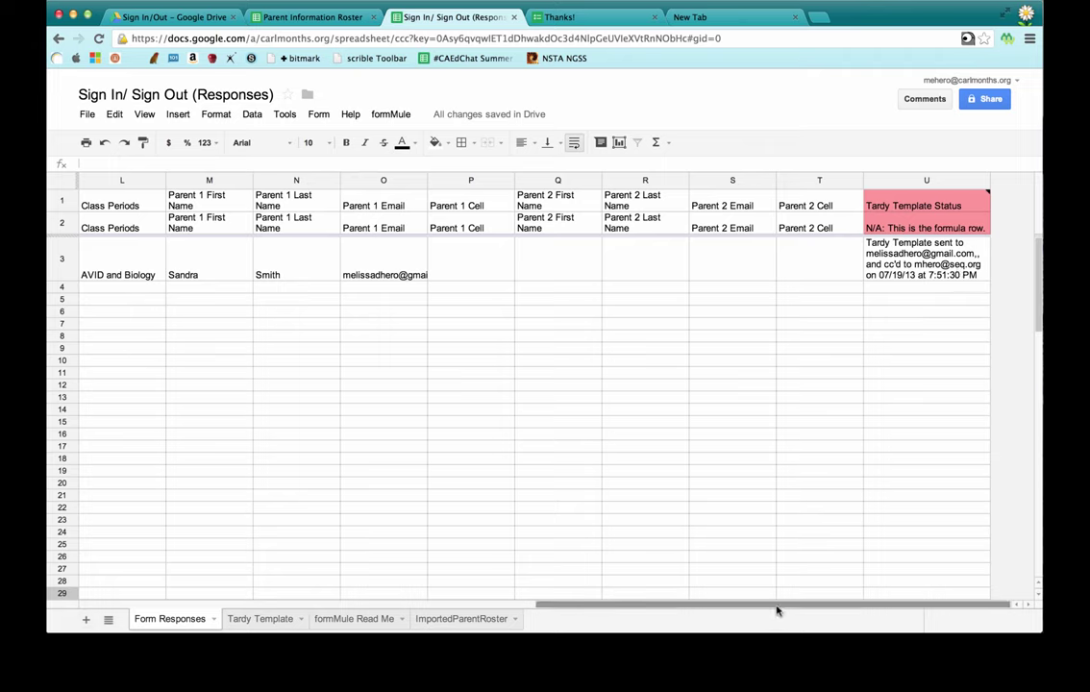
drag(777, 608, 529, 604)
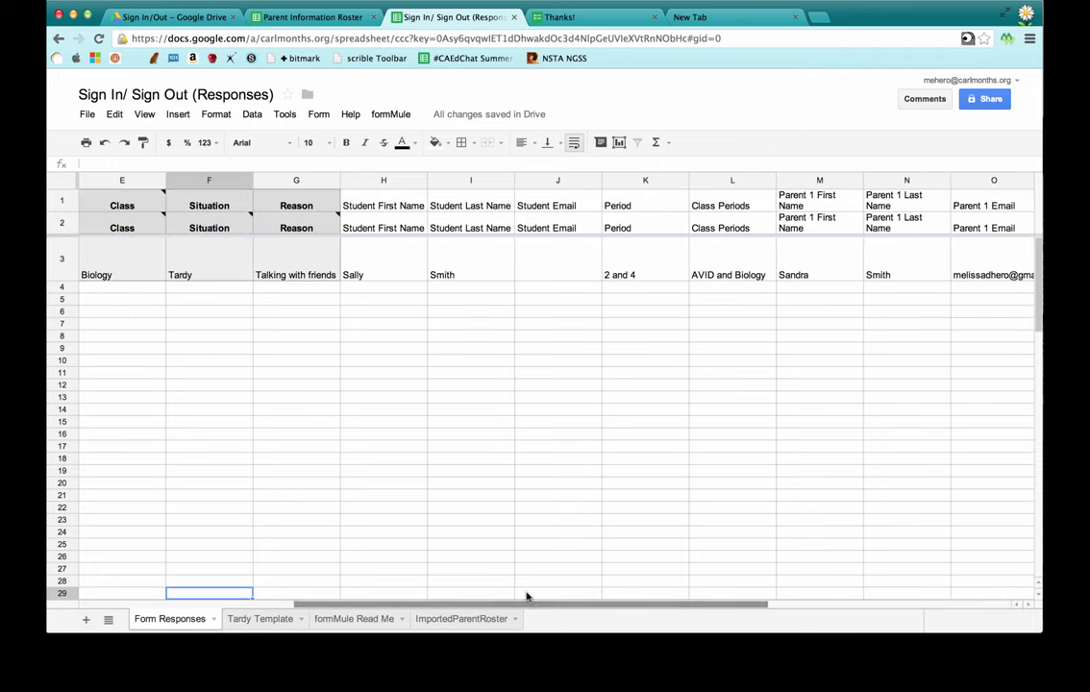
click(1026, 13)
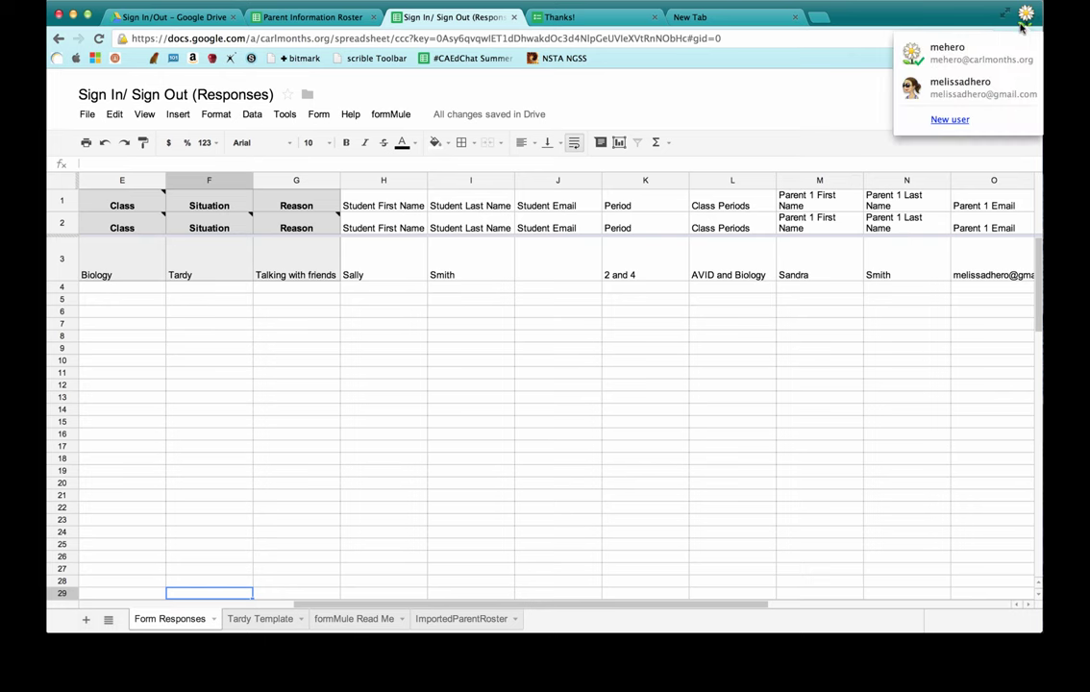
click(996, 55)
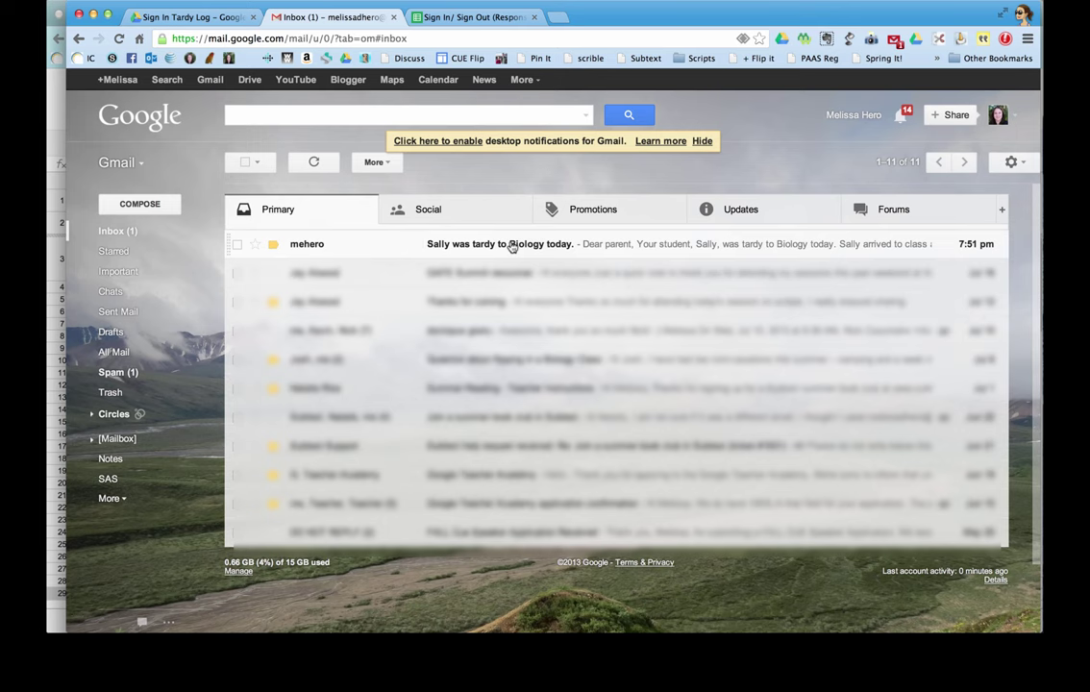
Step: Open the parent's Tardy email, test its Infinite Campus link, then switch back to the teacher's spreadsheet profile
click(513, 247)
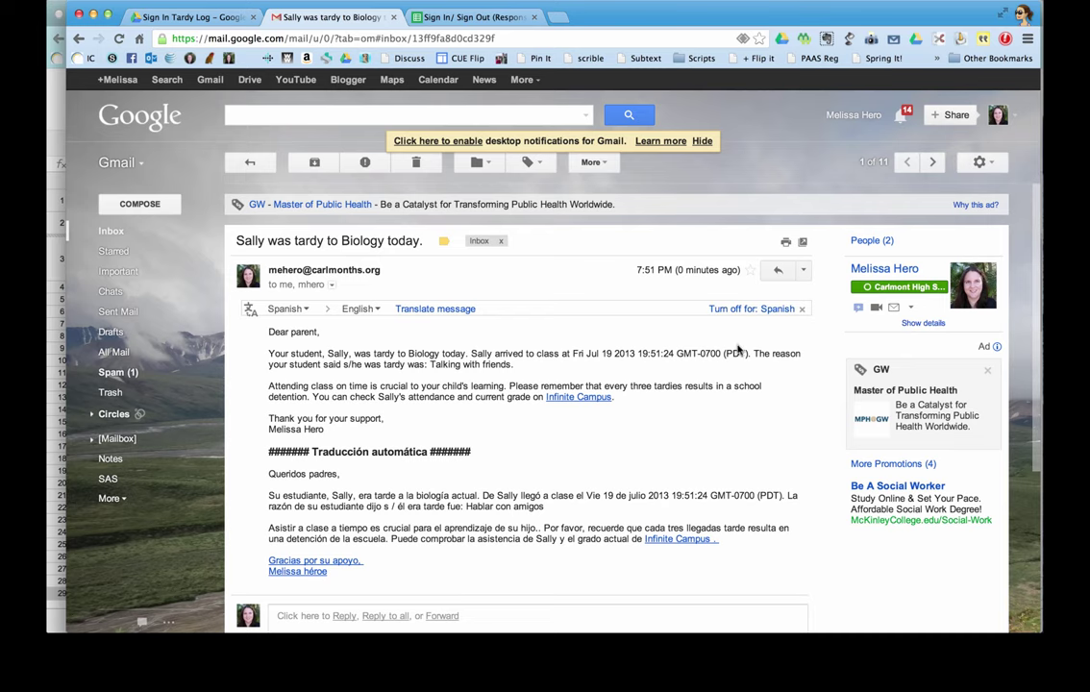
click(597, 401)
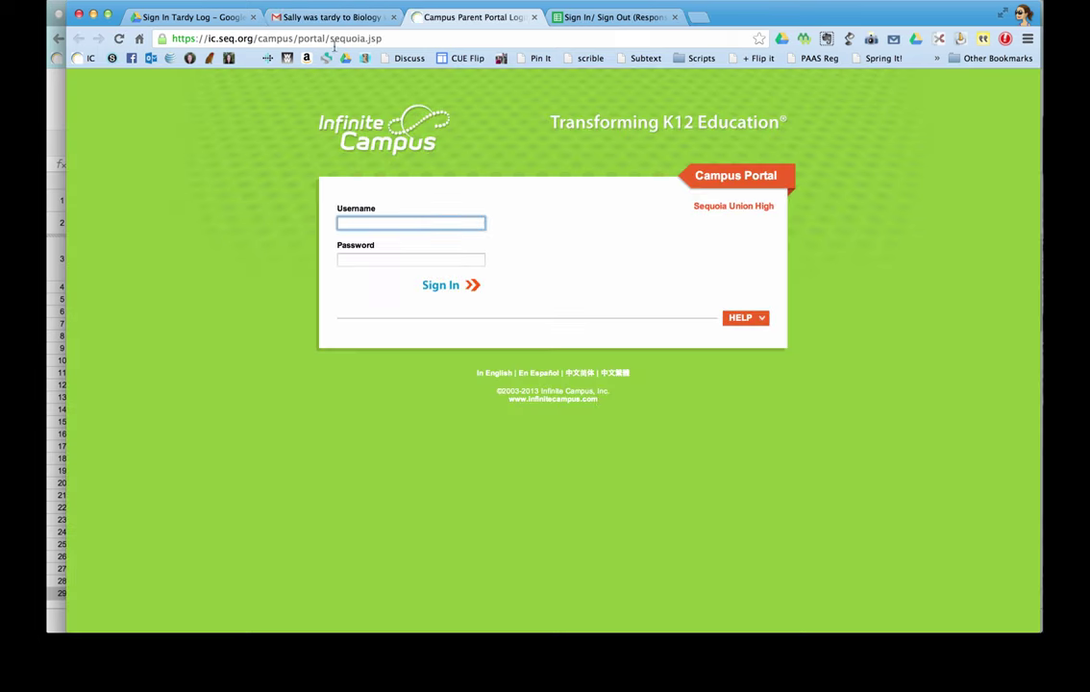
click(319, 17)
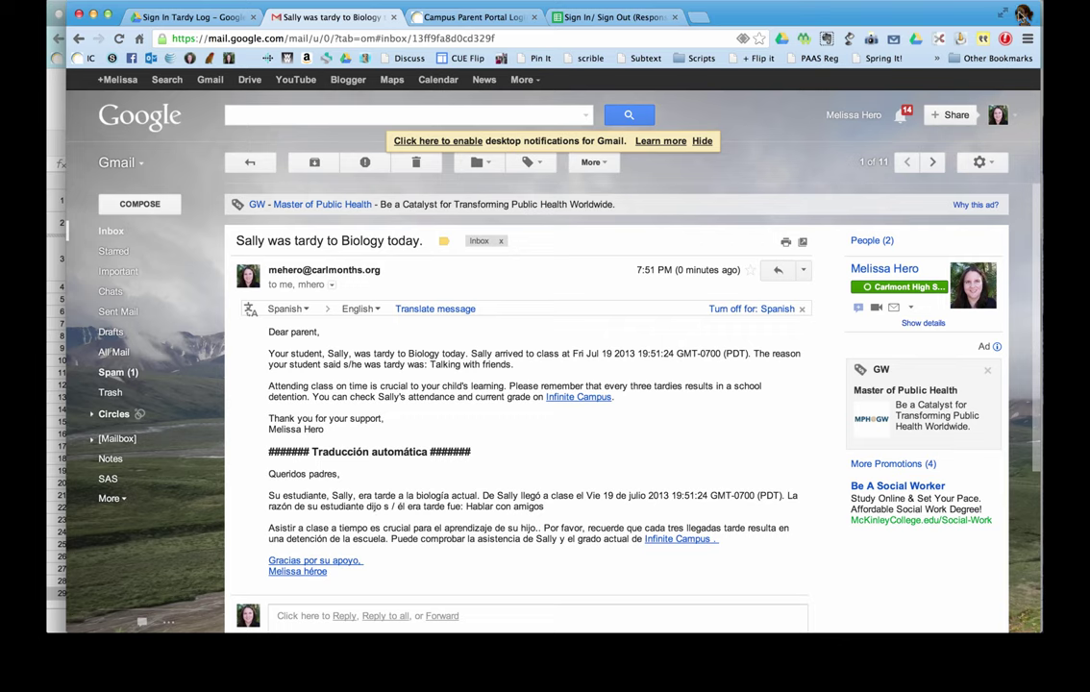
click(1022, 14)
click(996, 47)
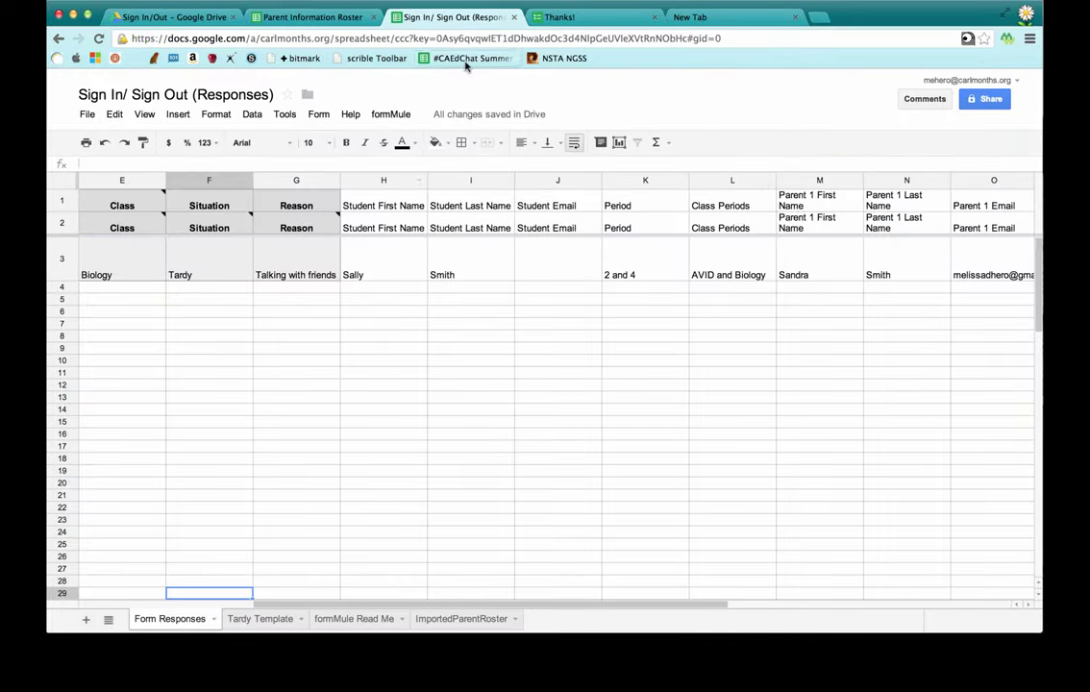
Step: Start another form response and enter the test student's first name, last name and student ID
click(595, 17)
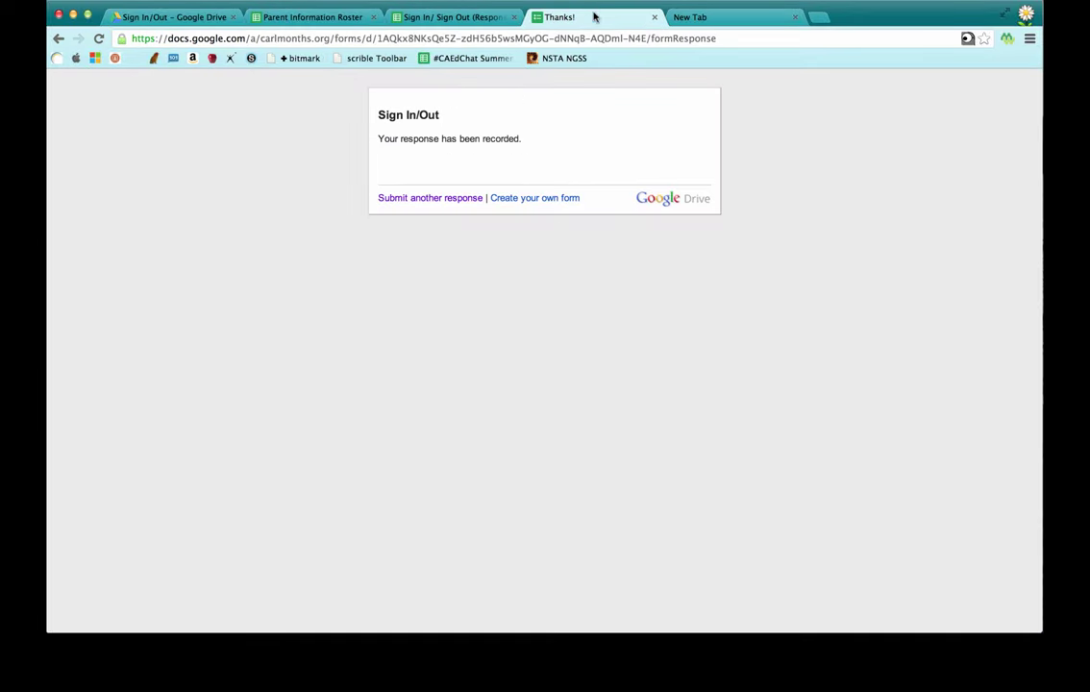
click(433, 201)
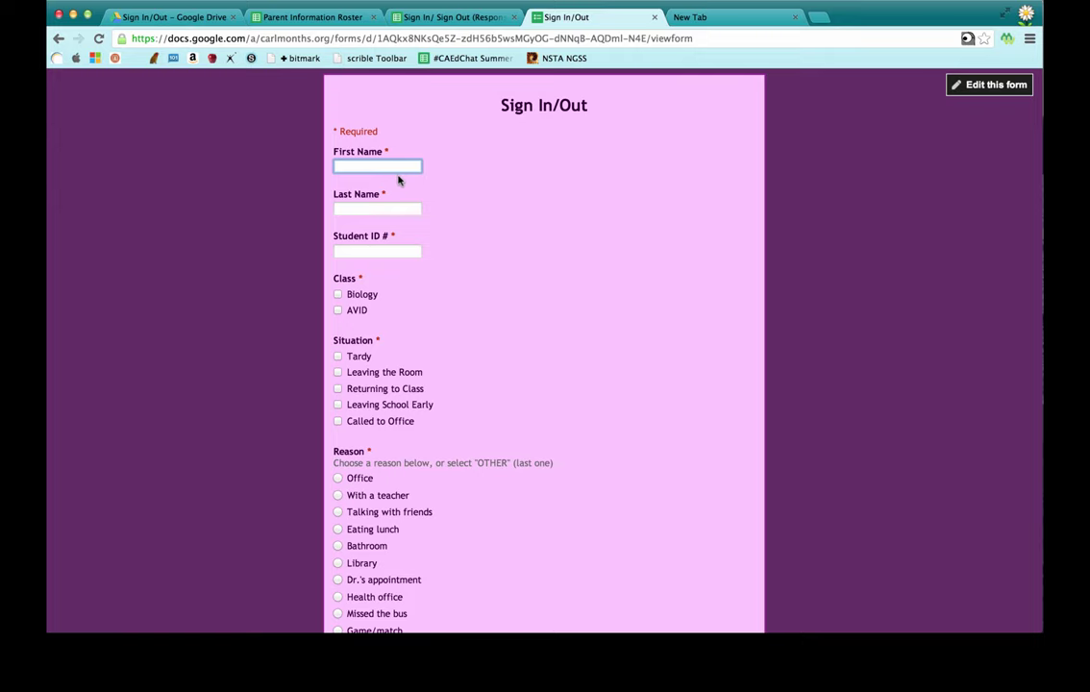
text(Sally)
key(Tab)
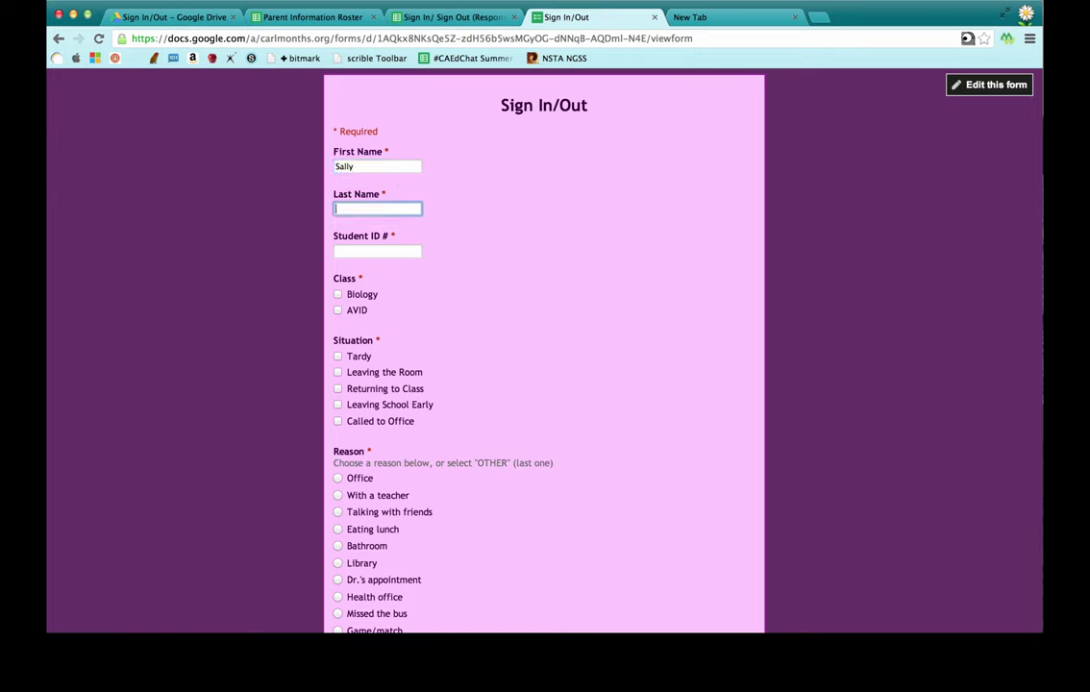
text(Smith)
key(Tab)
text(111111)
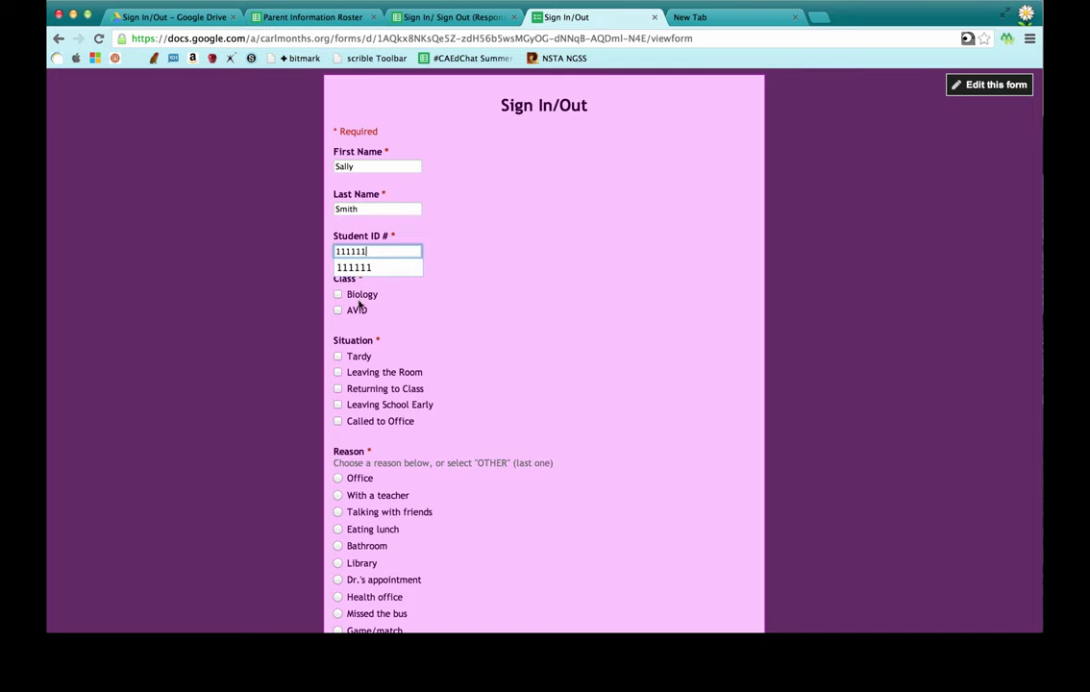
Step: Mark AVID, Leaving School Early and Game/match, then check the new row in the responses sheet
click(339, 310)
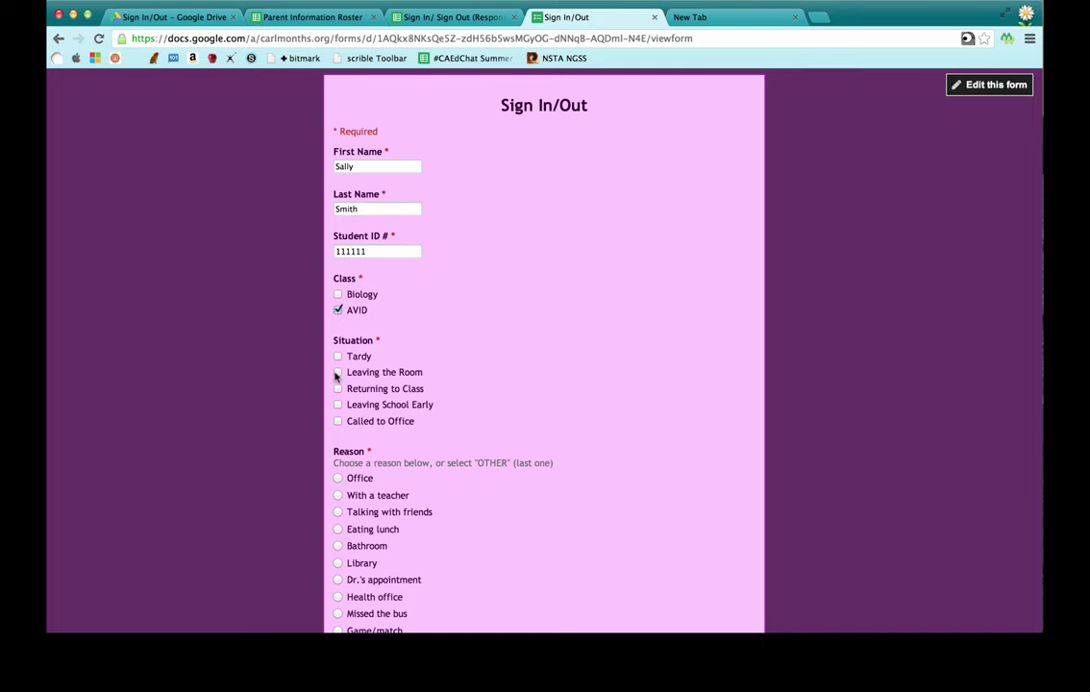
click(338, 405)
scroll(356, 452, down, 2)
click(337, 575)
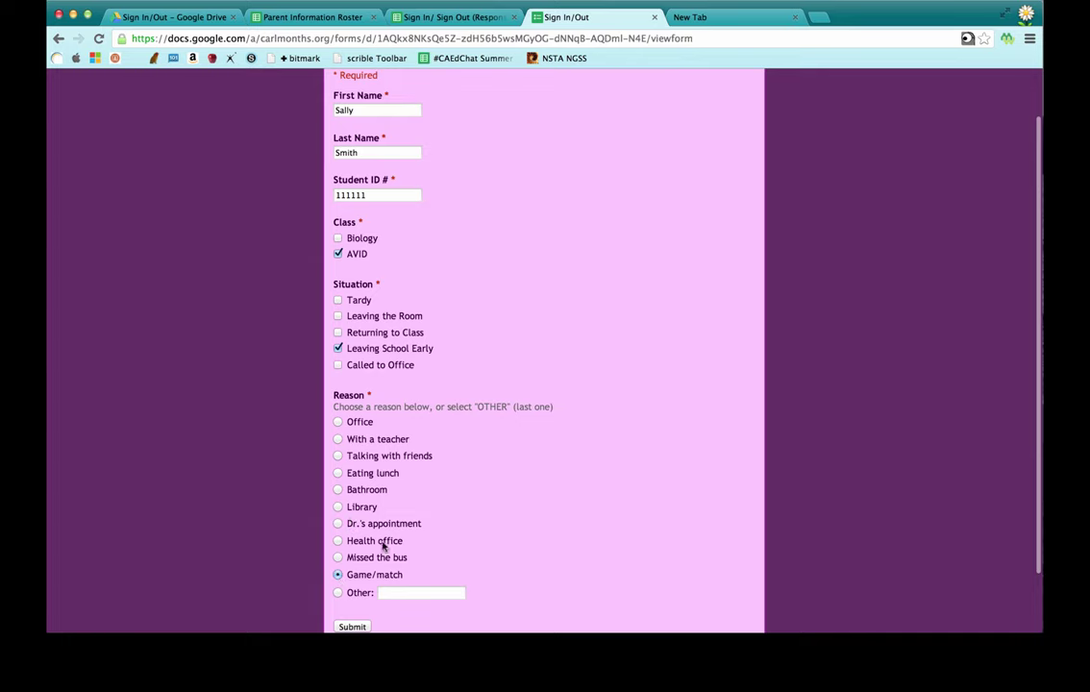
scroll(413, 529, down, 2)
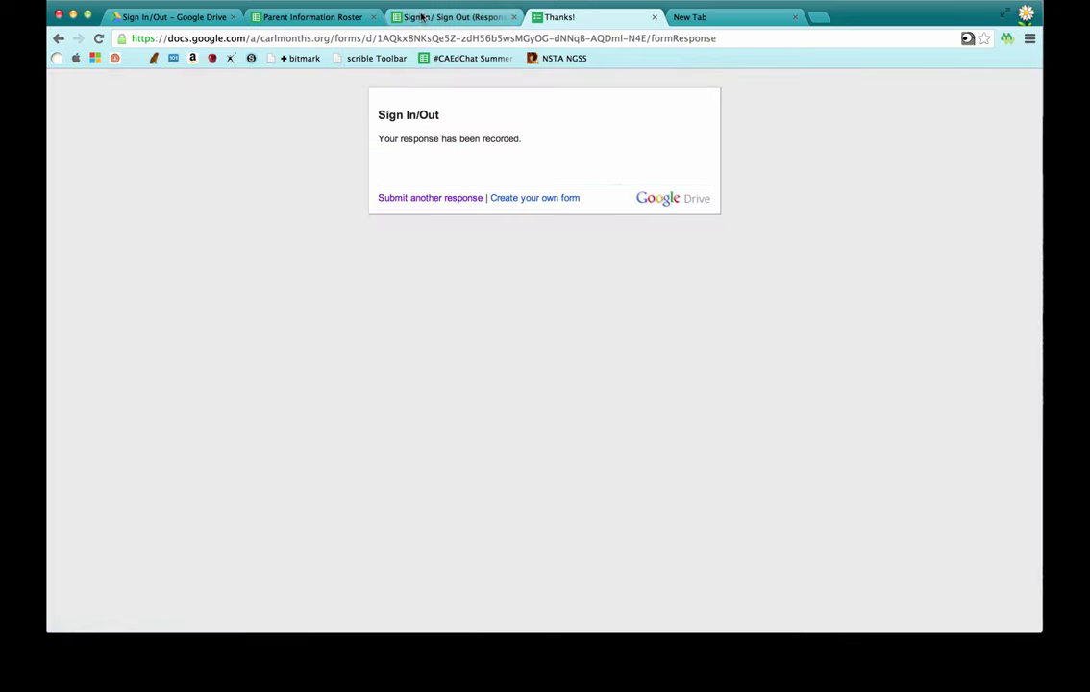
click(423, 16)
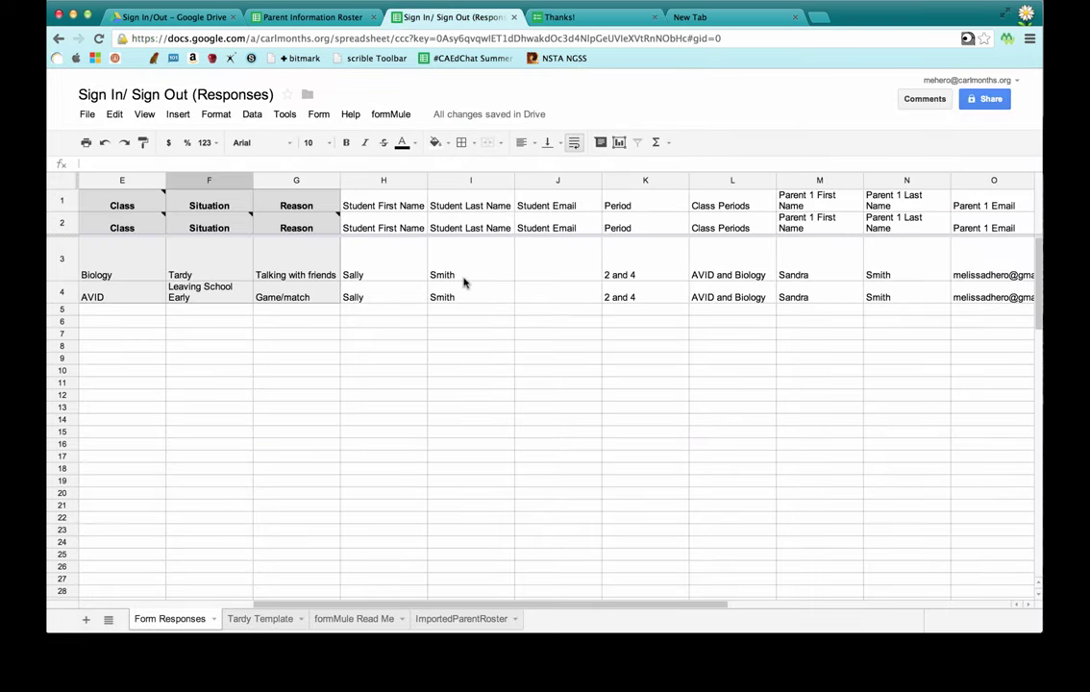
drag(657, 602, 949, 581)
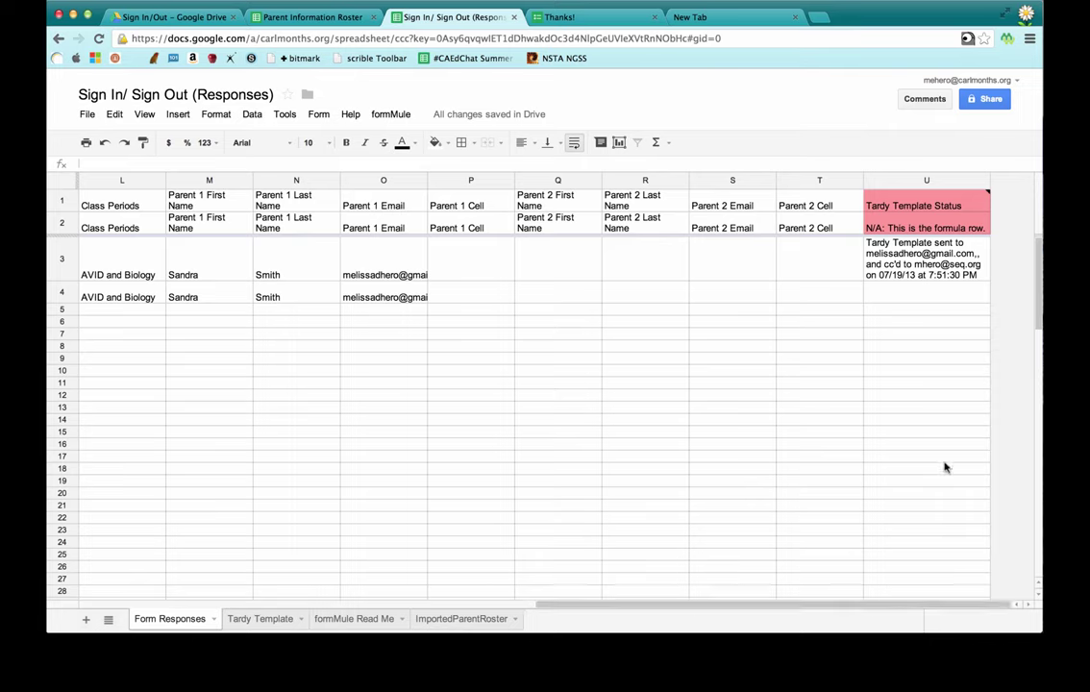